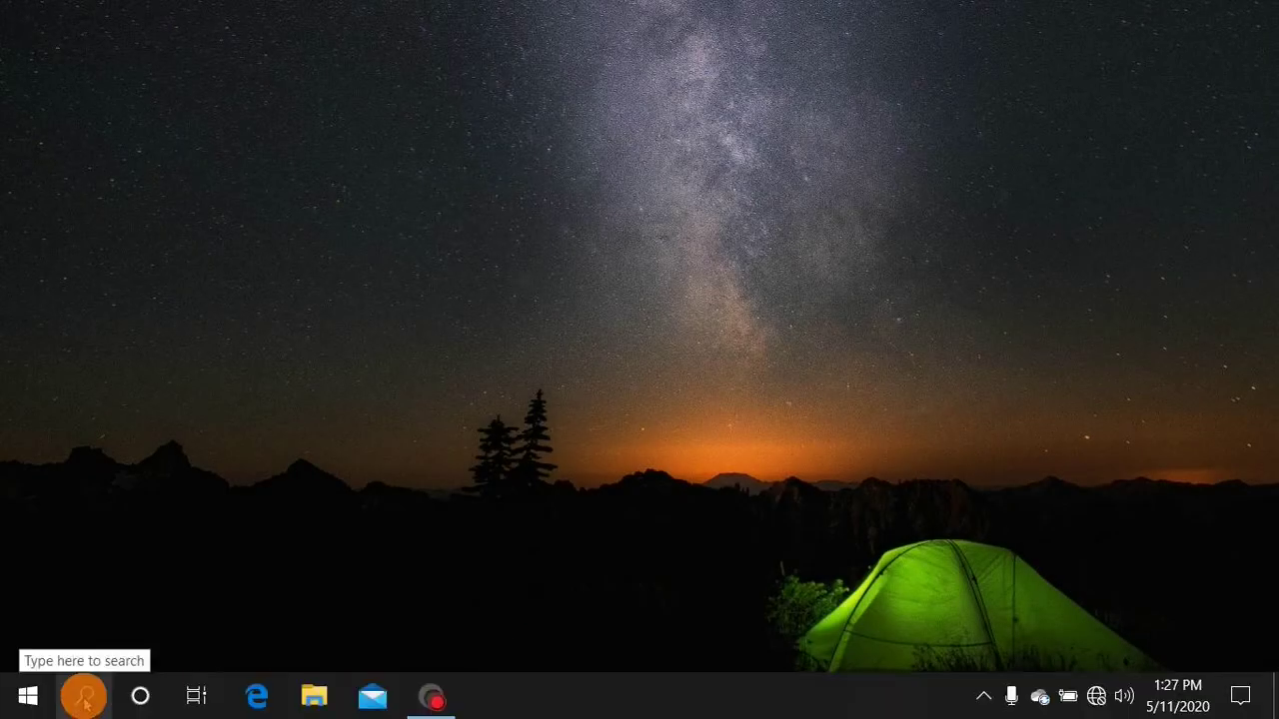
Search for Shotcut from the desktop and launch it
click(84, 699)
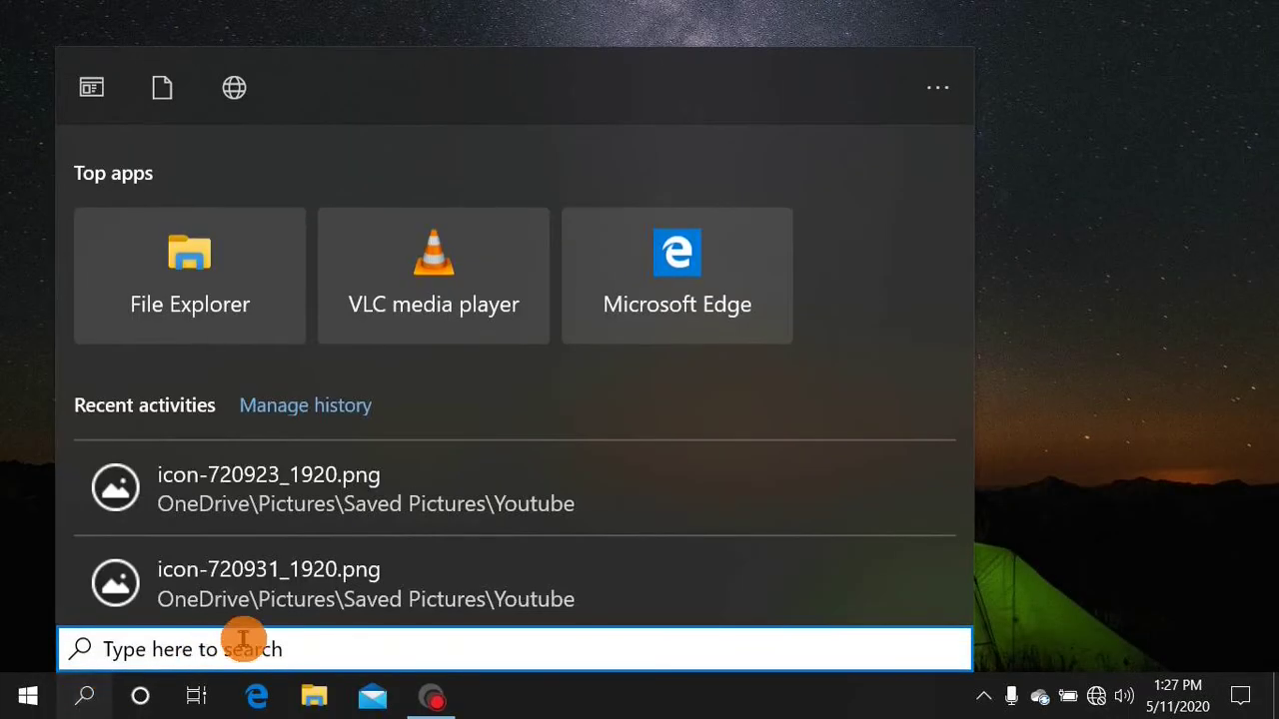
text(s)
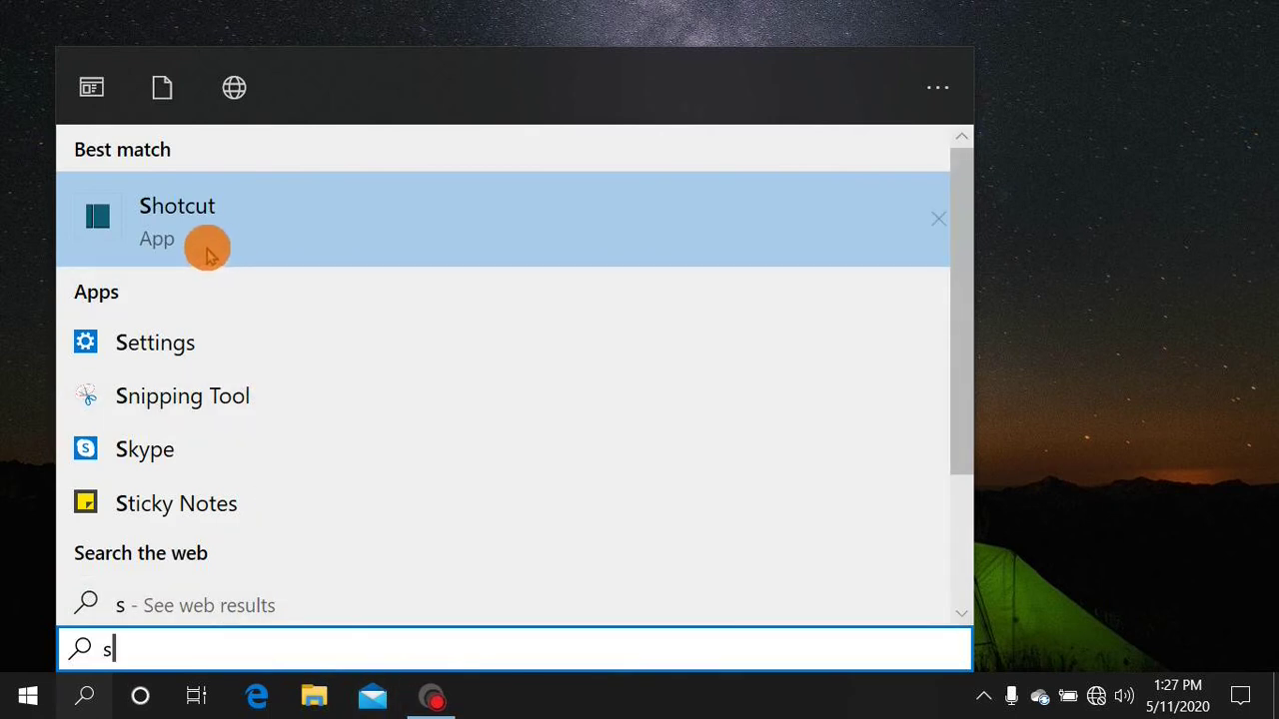
click(177, 214)
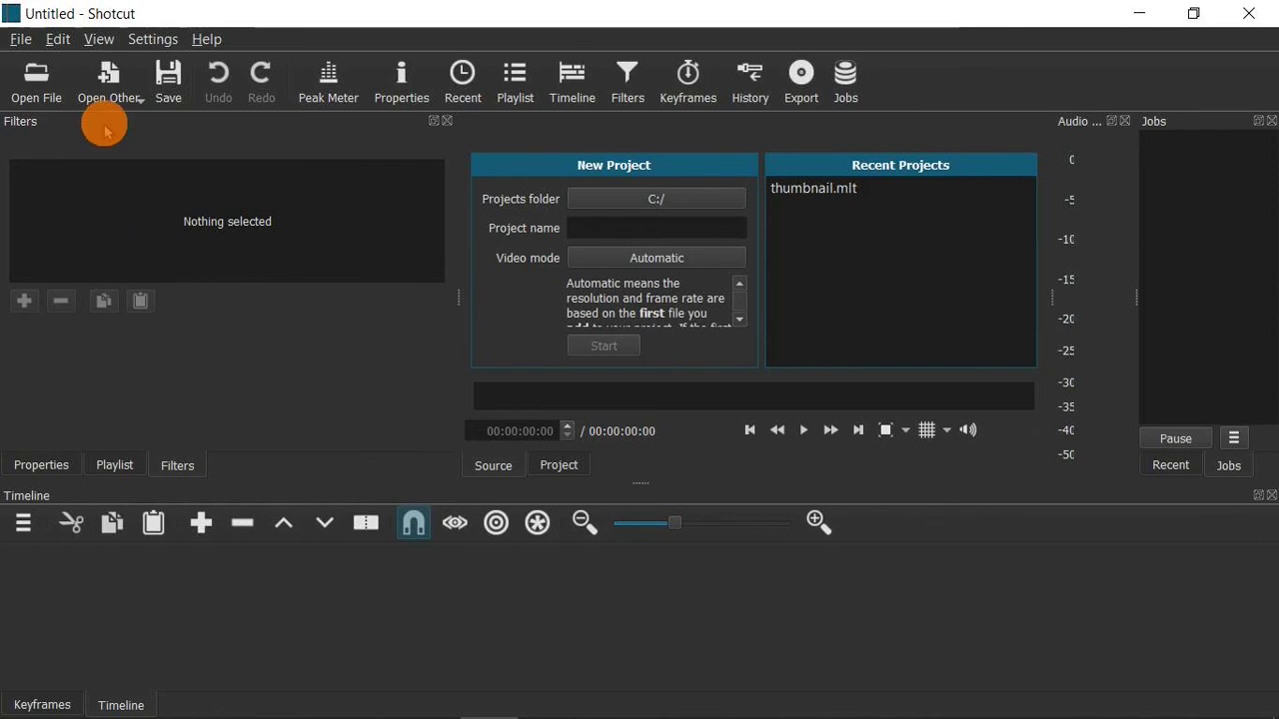
click(20, 39)
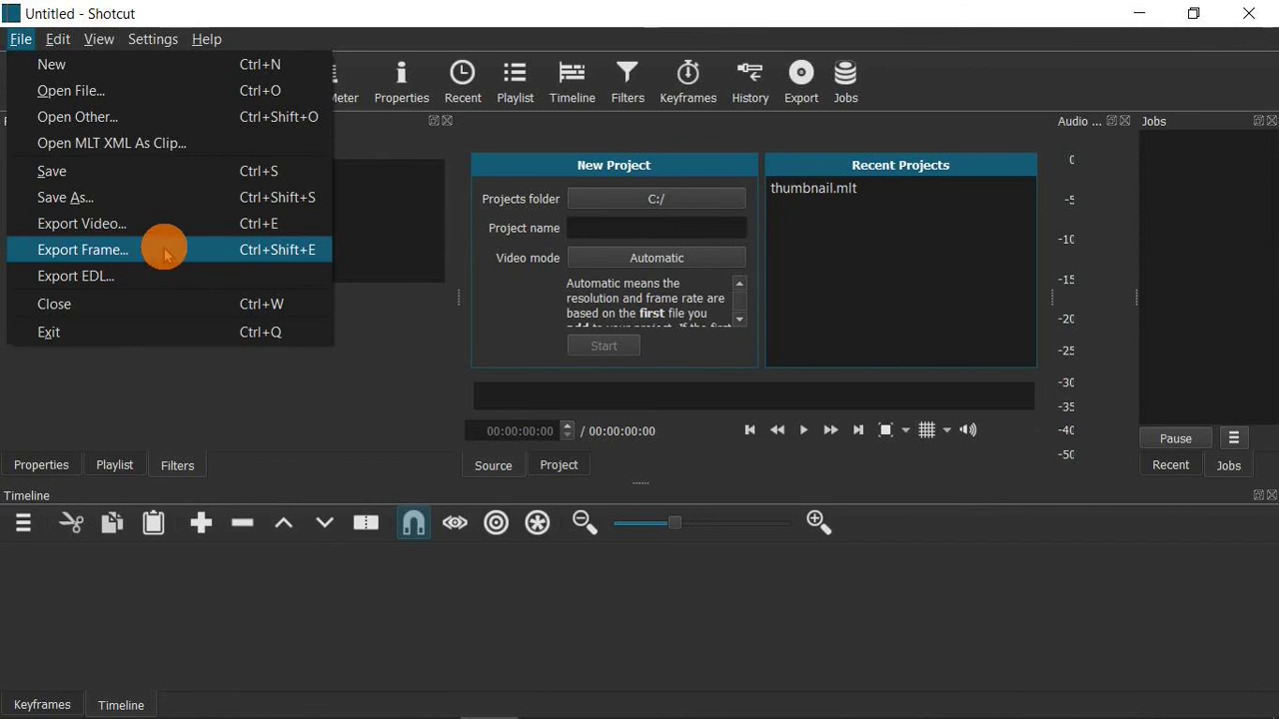
click(276, 19)
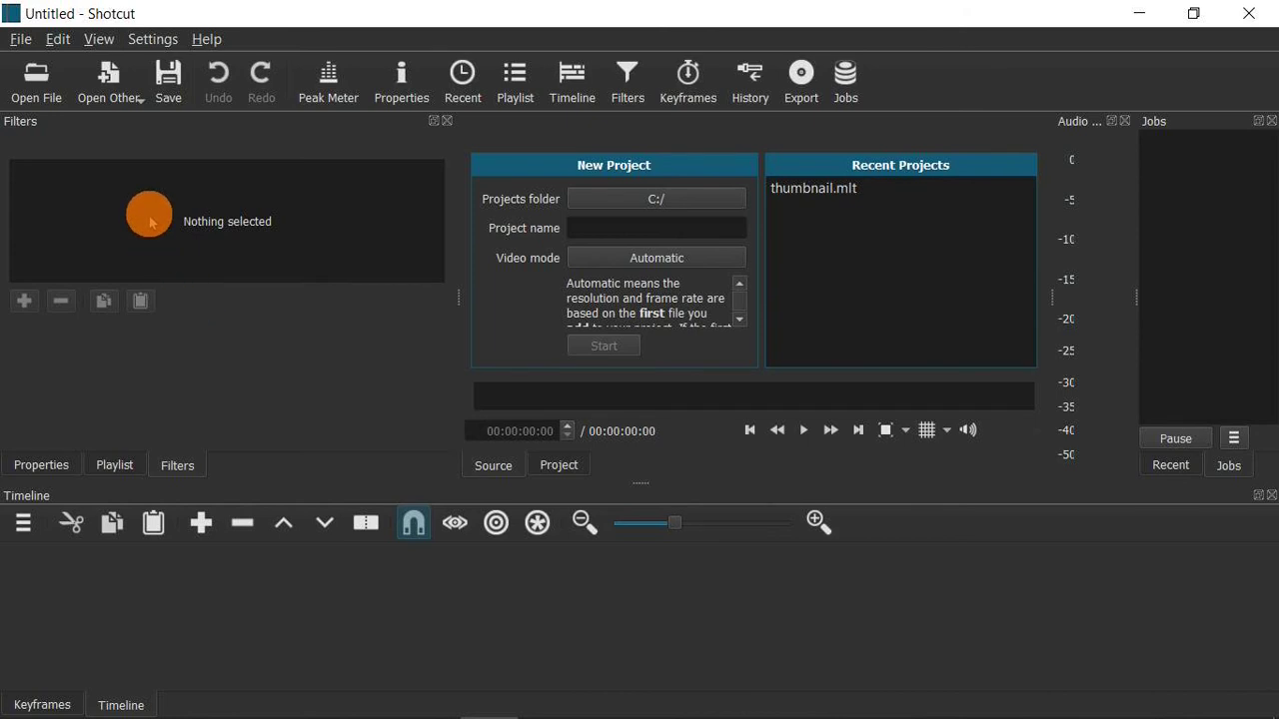
Create a solid red (#ff0000) color clip as the background and pause its playback
click(105, 79)
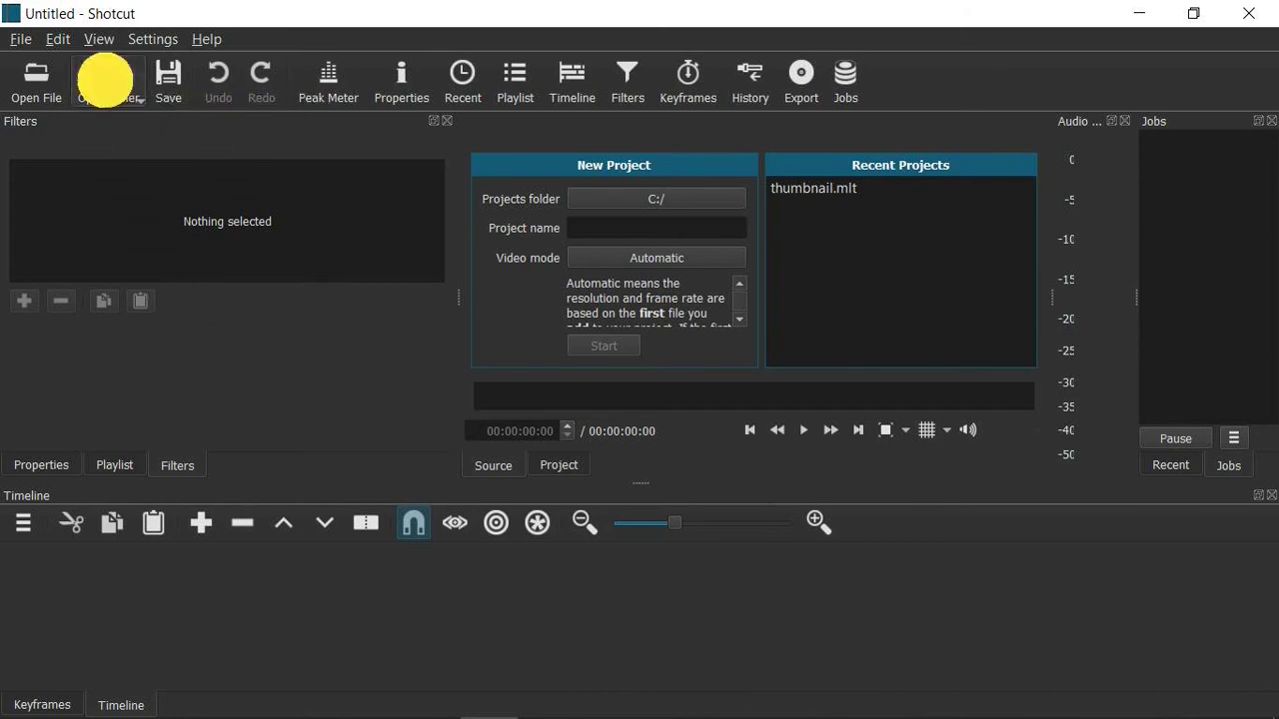
click(110, 72)
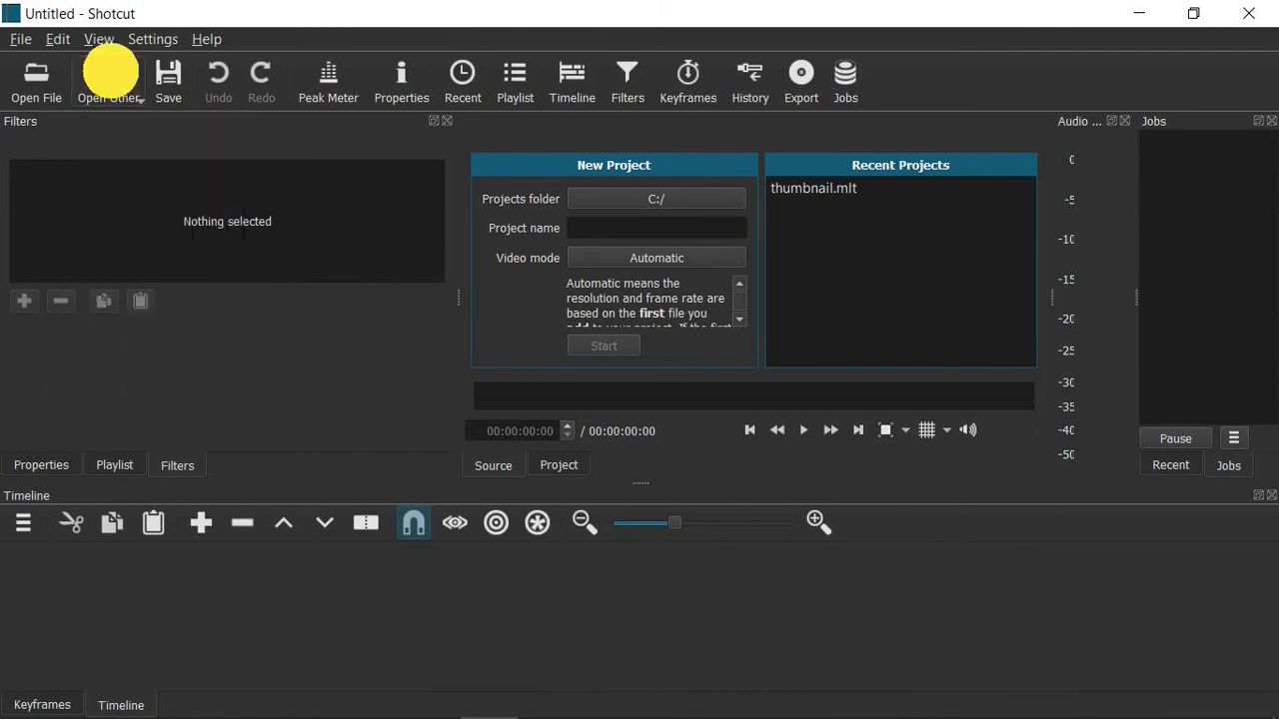
click(110, 72)
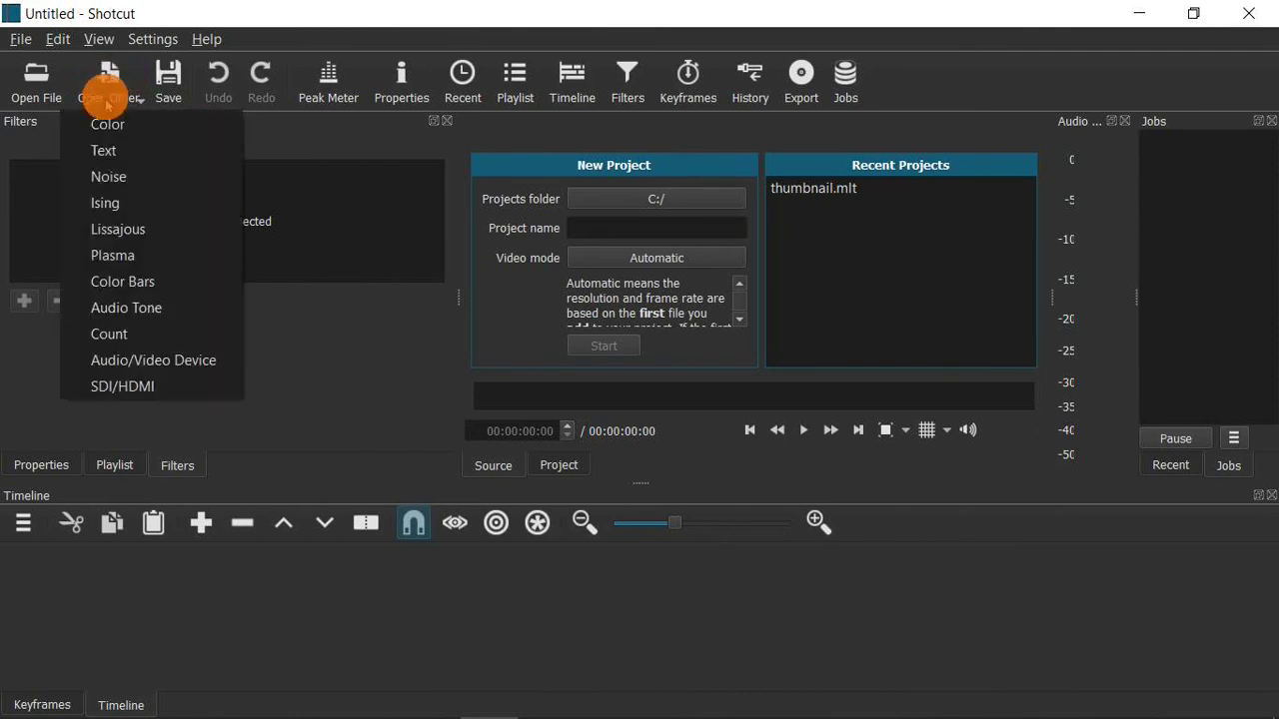
click(174, 122)
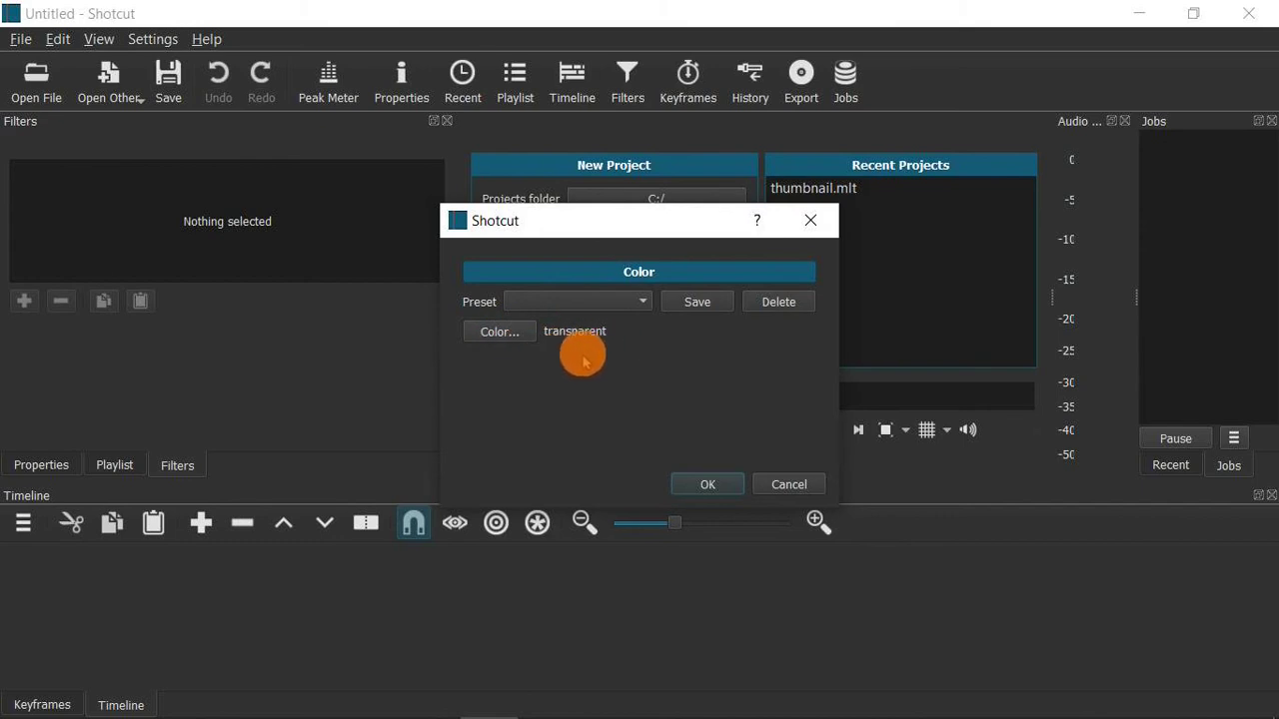
click(490, 335)
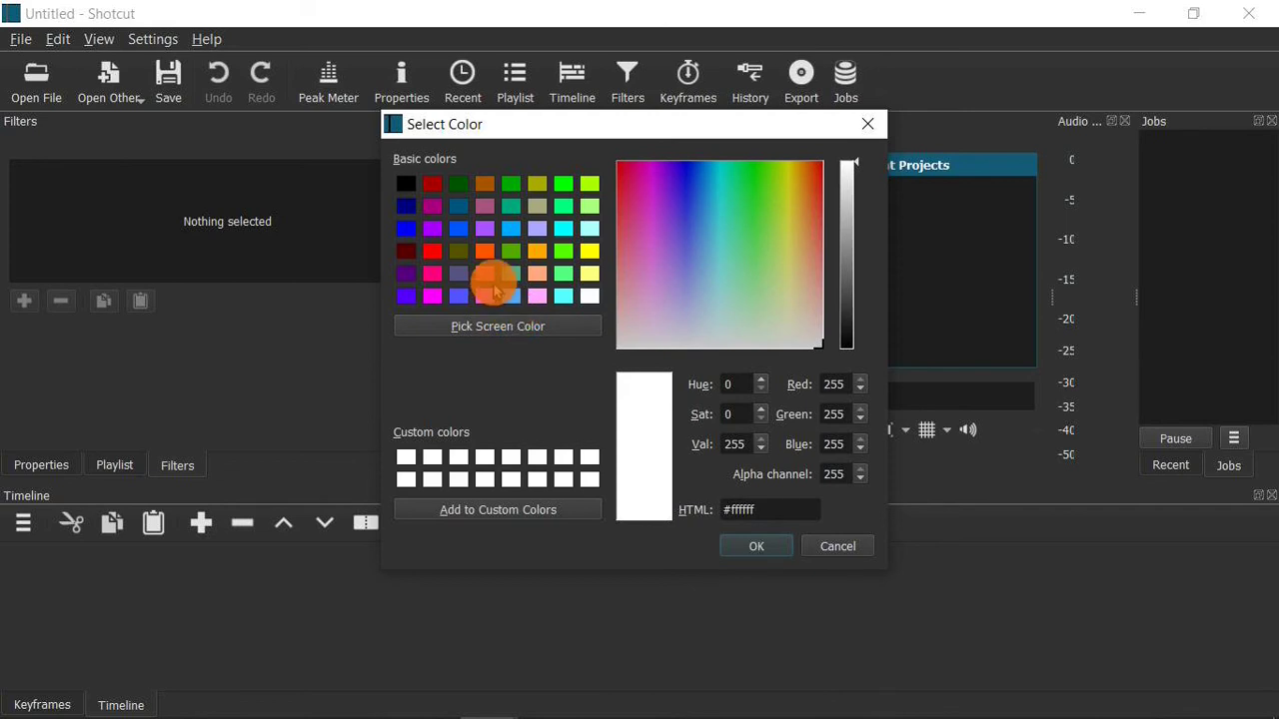
click(432, 258)
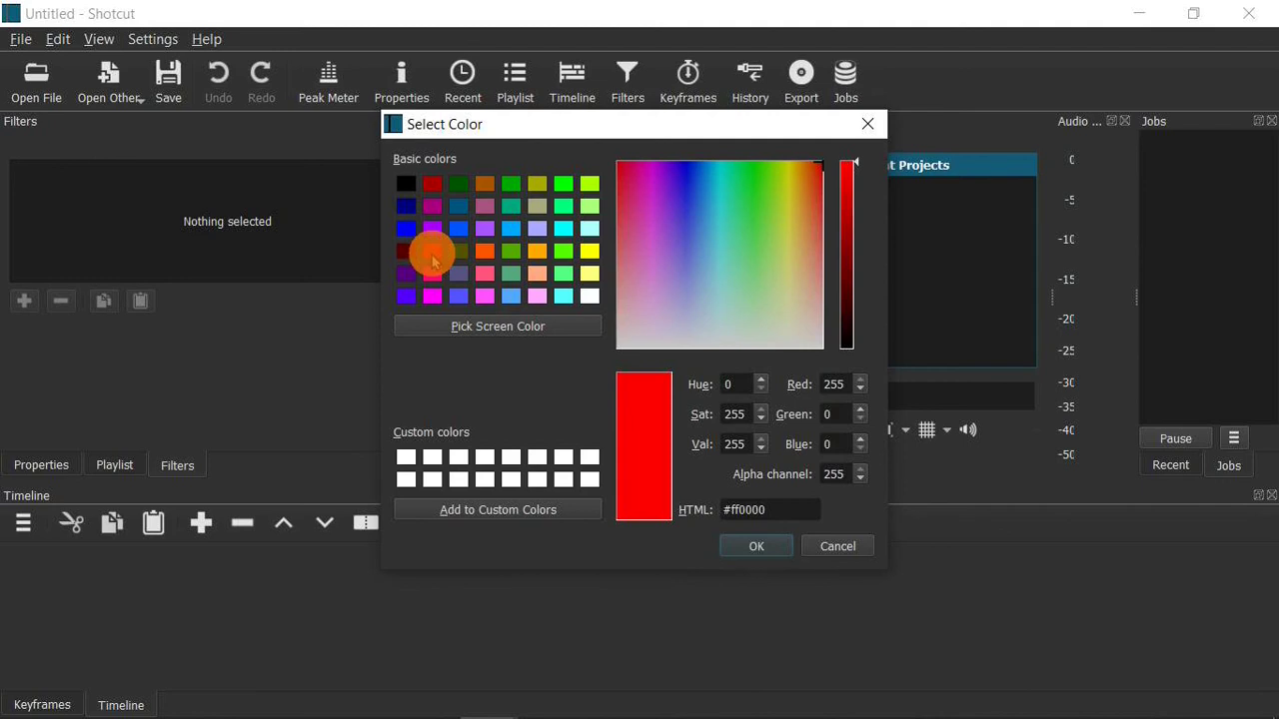
click(737, 546)
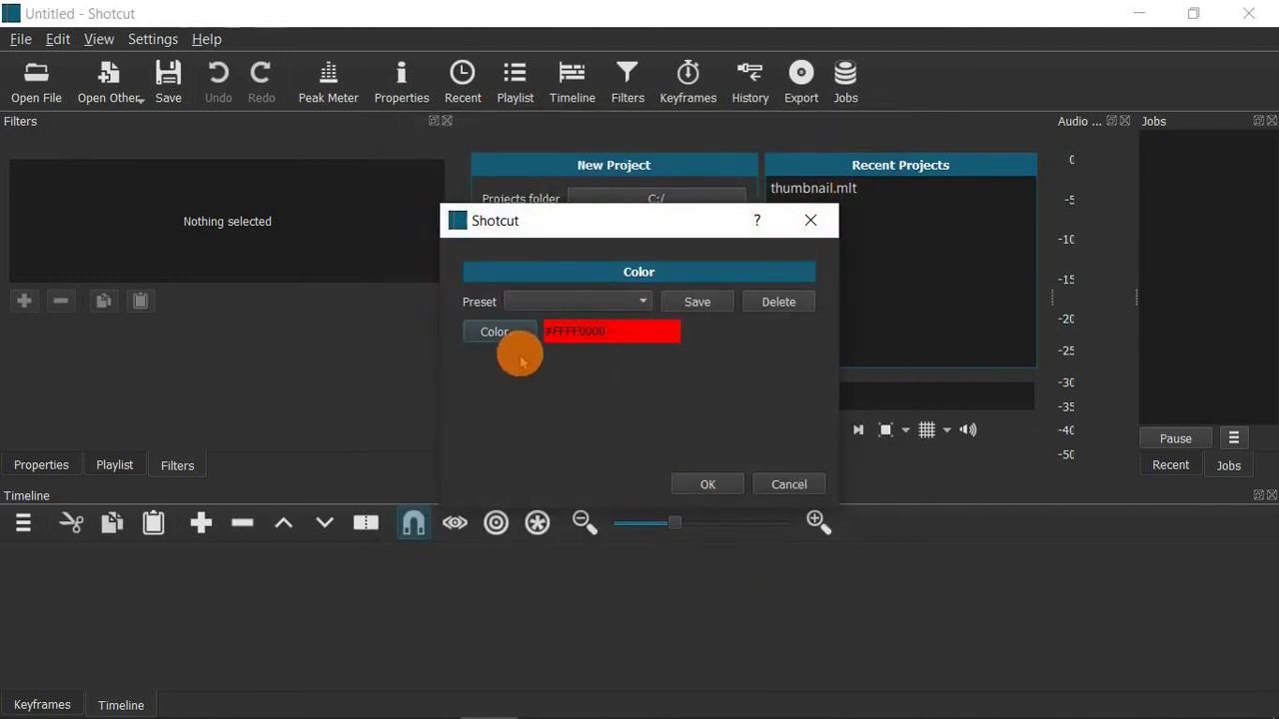
click(699, 485)
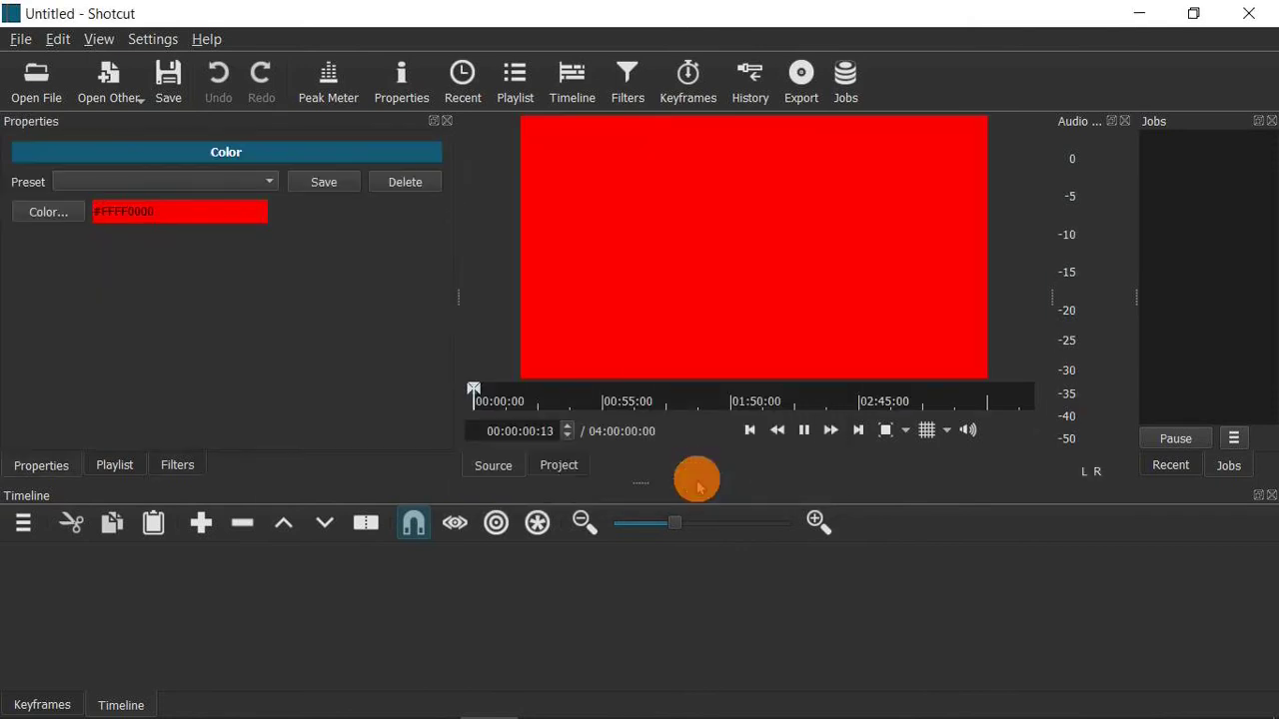
key(space)
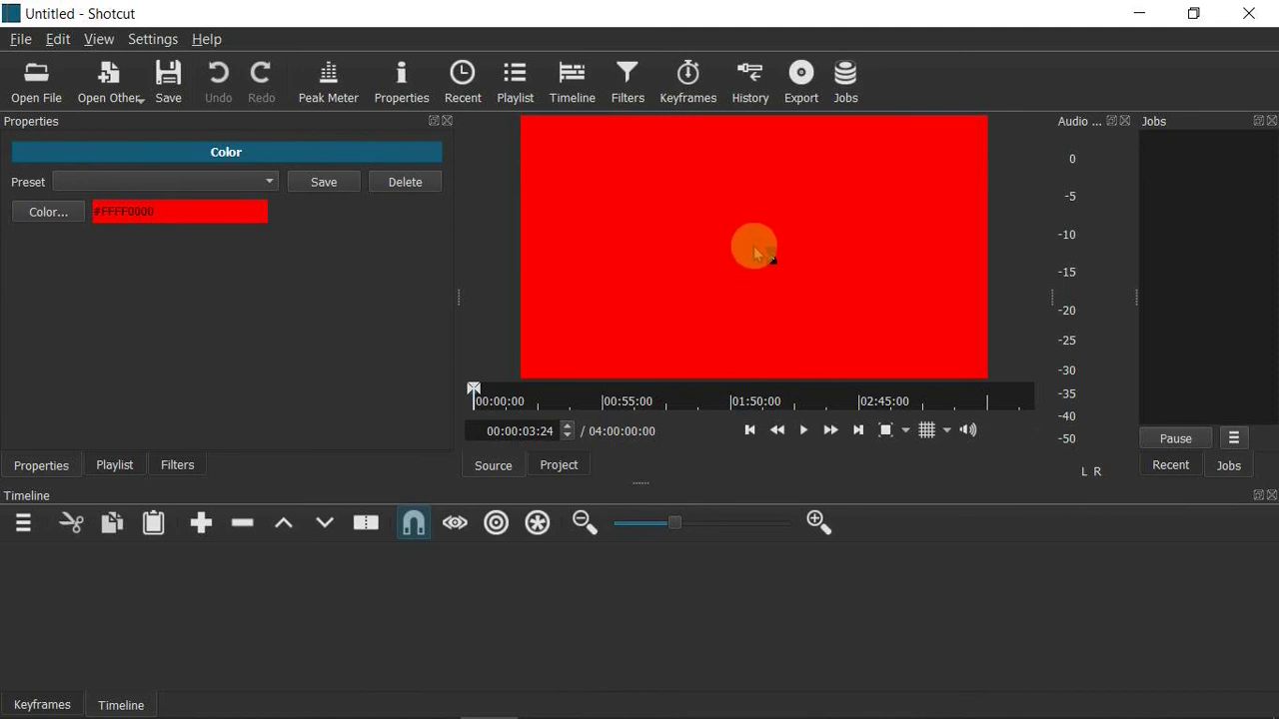
Place the red color clip at the start of the timeline and add a second video track above it
drag(736, 259, 217, 606)
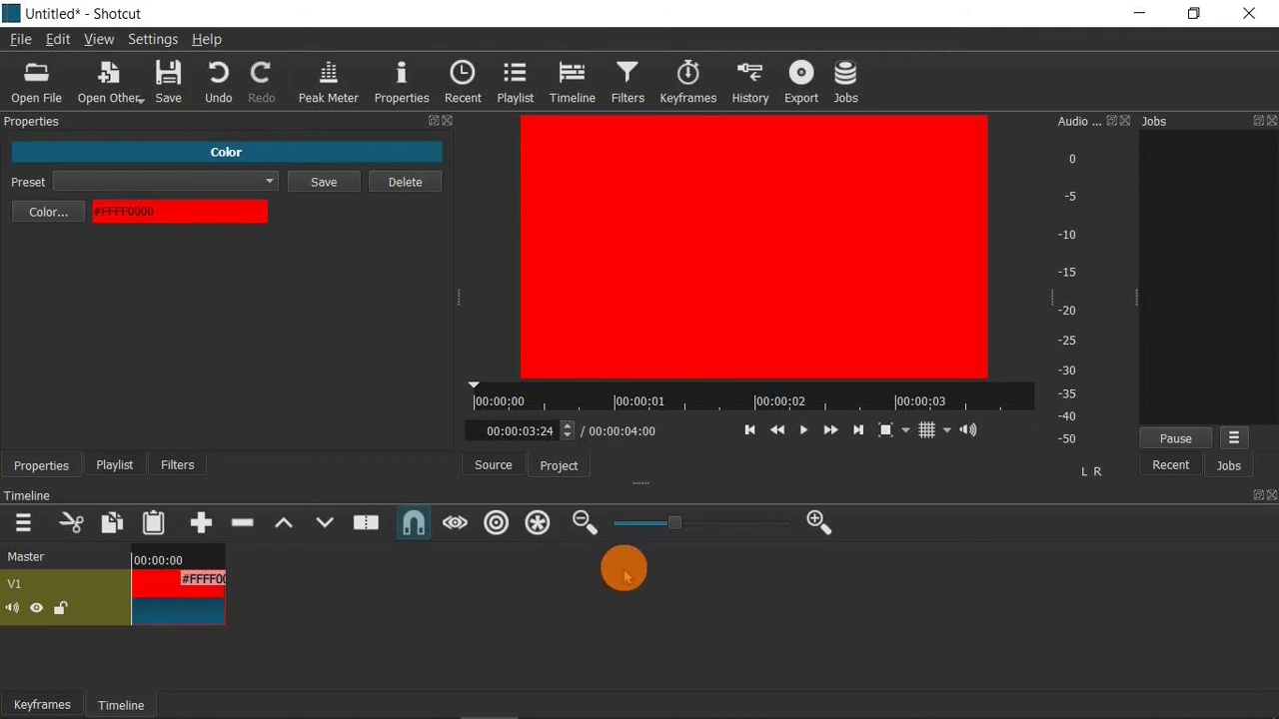
click(676, 524)
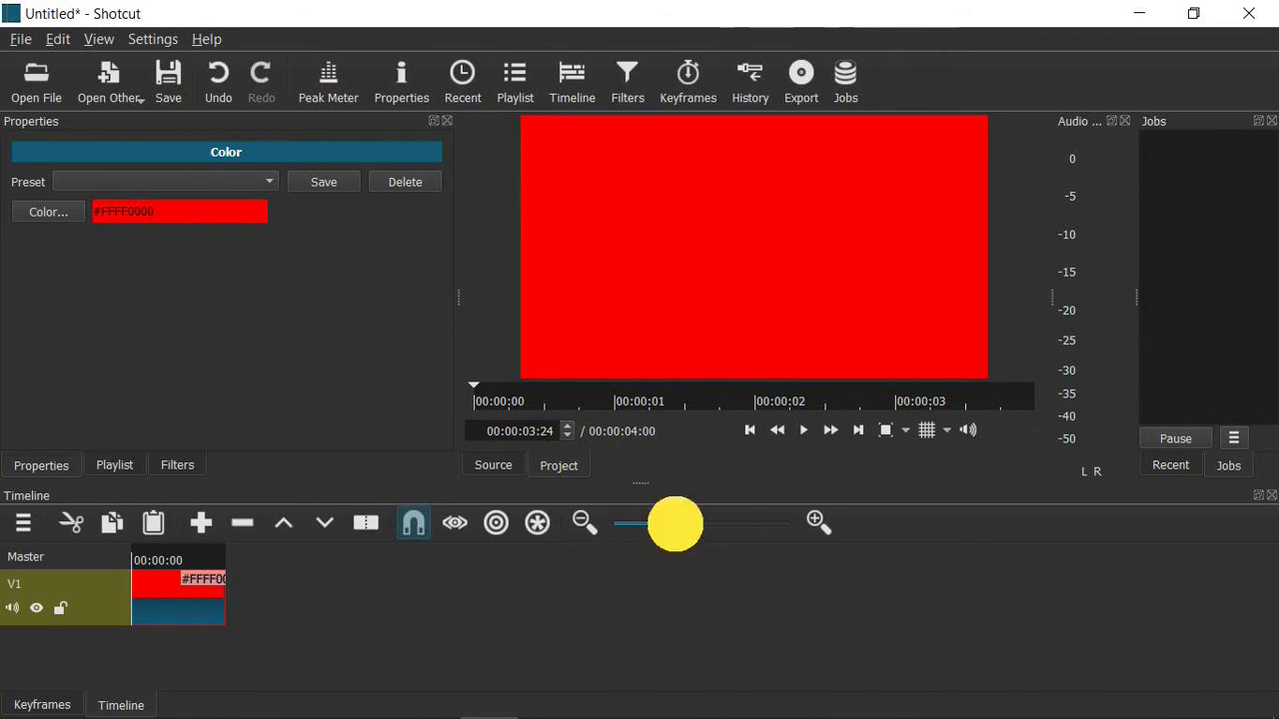
drag(676, 523, 738, 523)
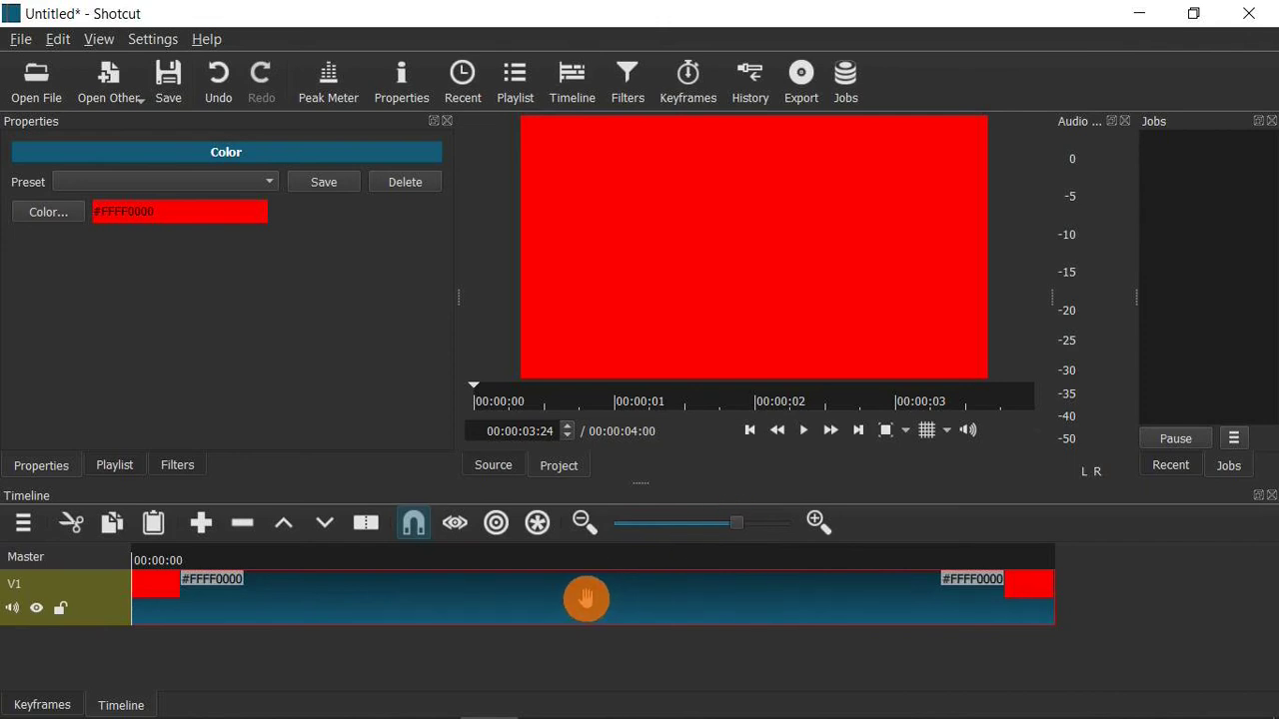
mouse_move(586, 600)
mouse_down()
mouse_move(571, 598)
mouse_move(607, 606)
mouse_up()
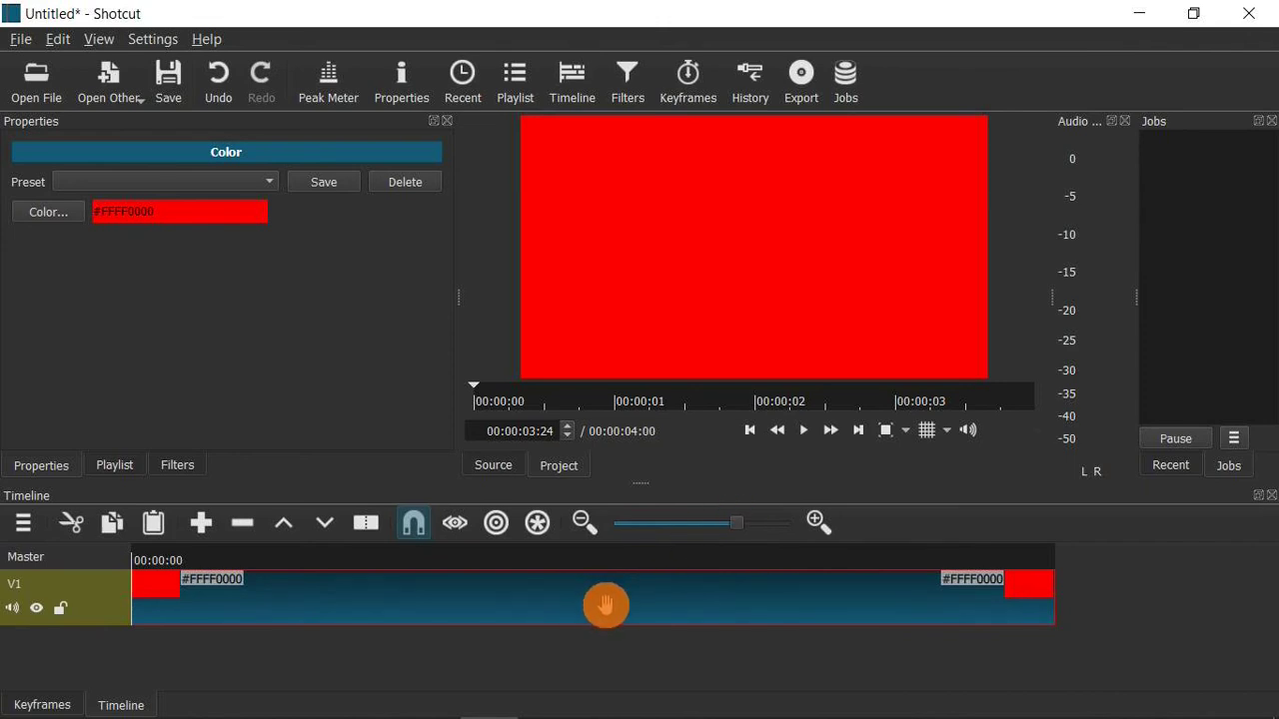
key(space)
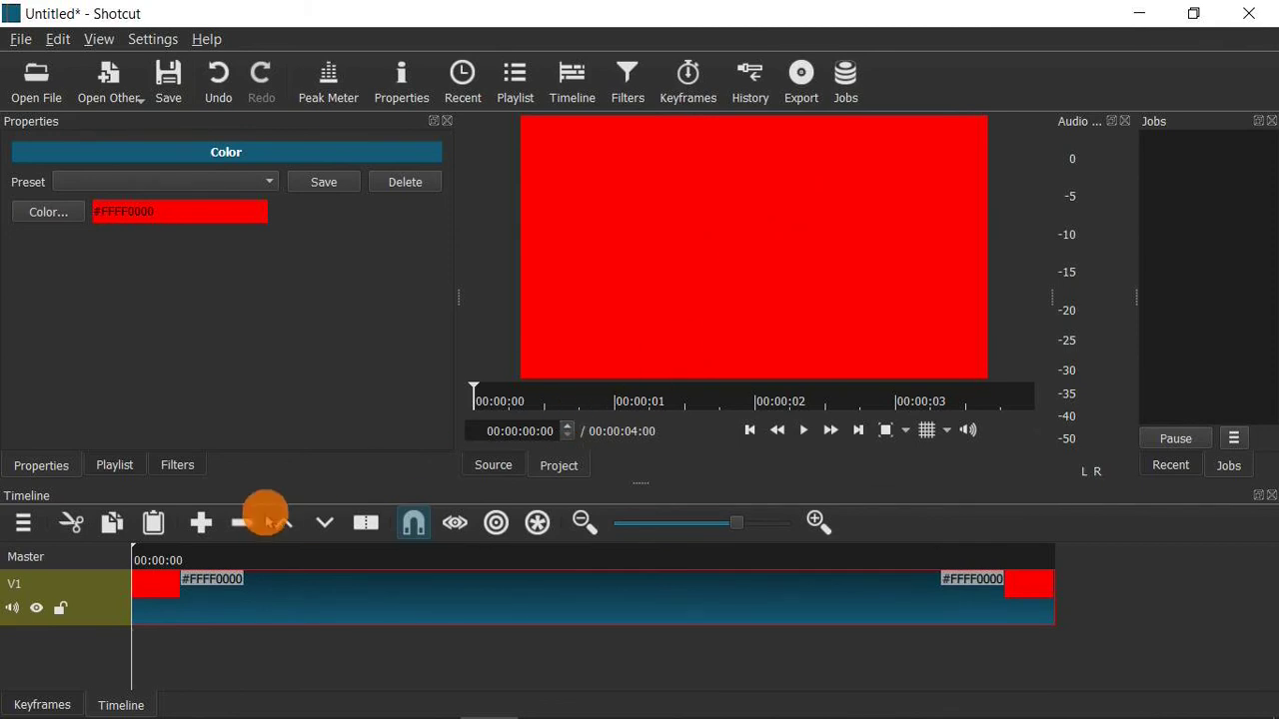
click(20, 523)
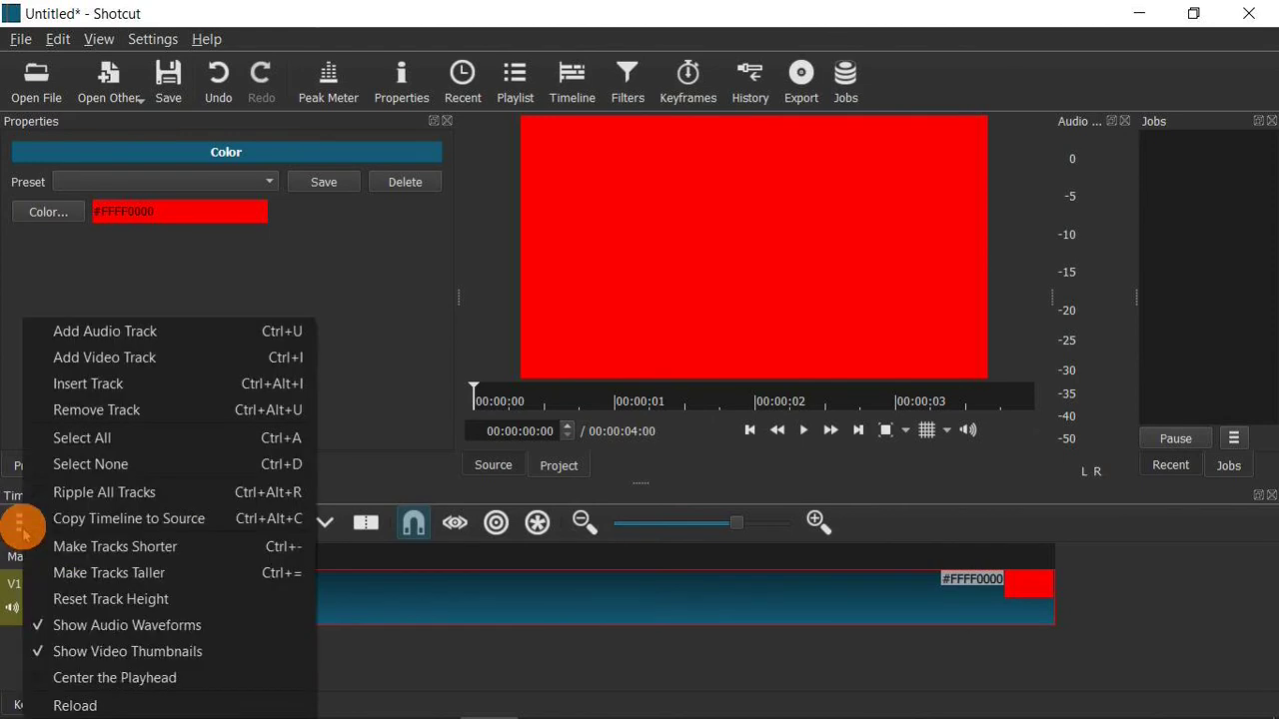
click(118, 365)
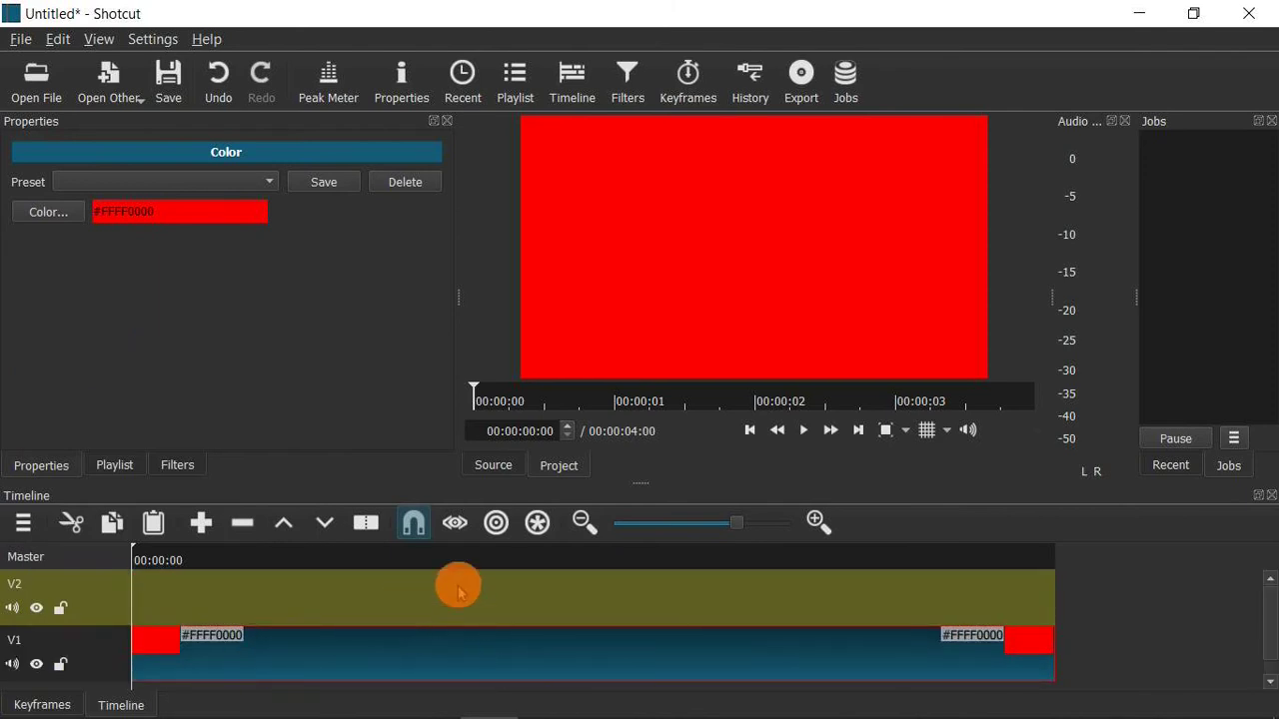
Create a transparent text clip reading "Make FREE / Thumbnails! / With:" on three lines and place it at the start of track V2
click(112, 88)
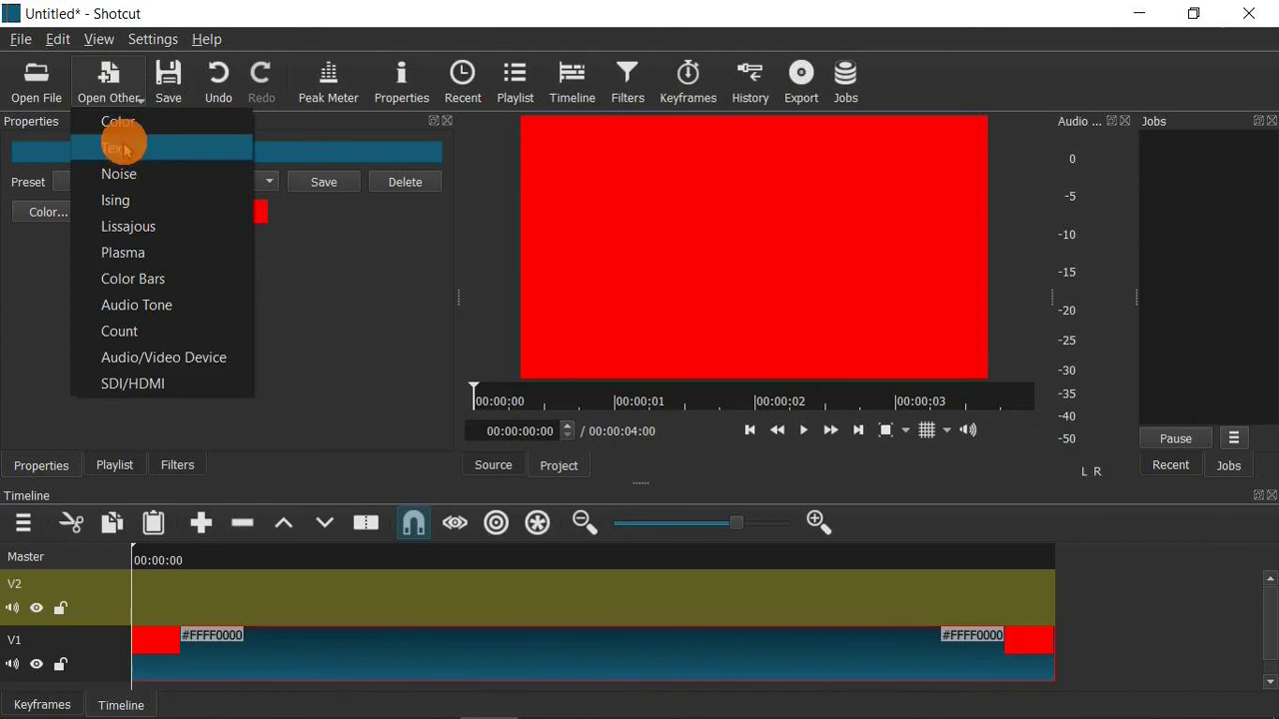
click(124, 147)
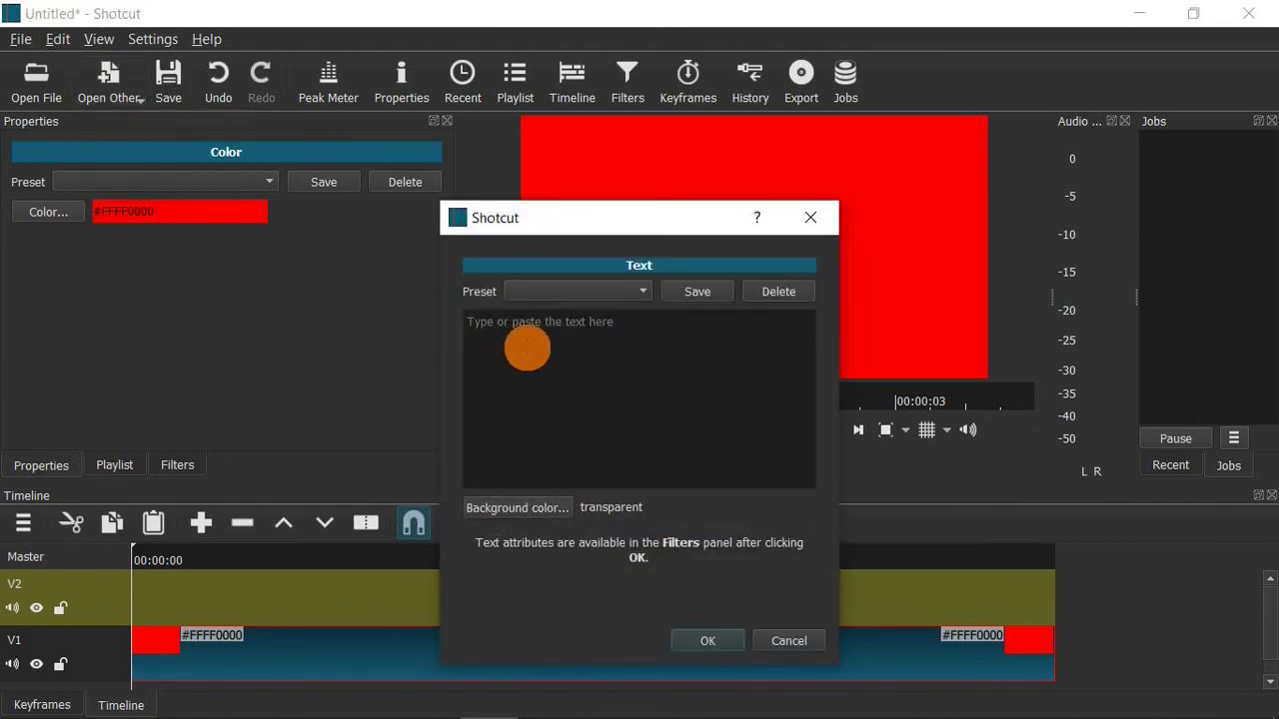
click(550, 341)
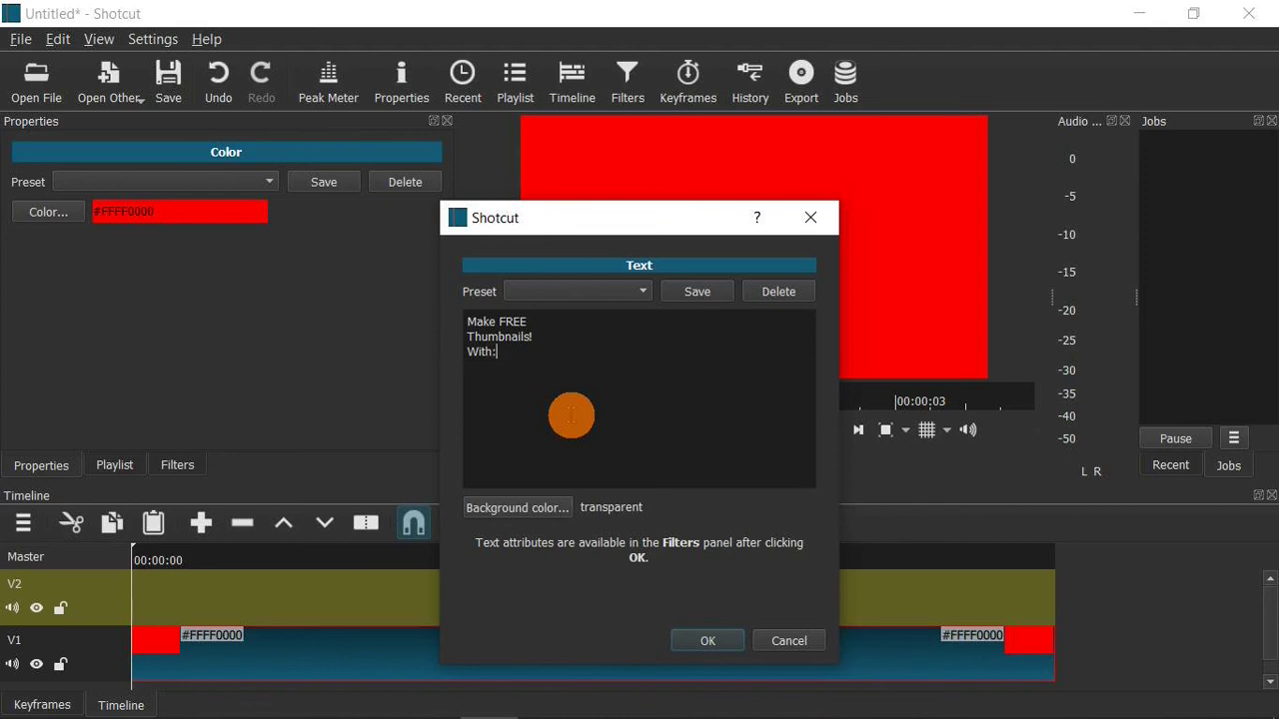
click(702, 640)
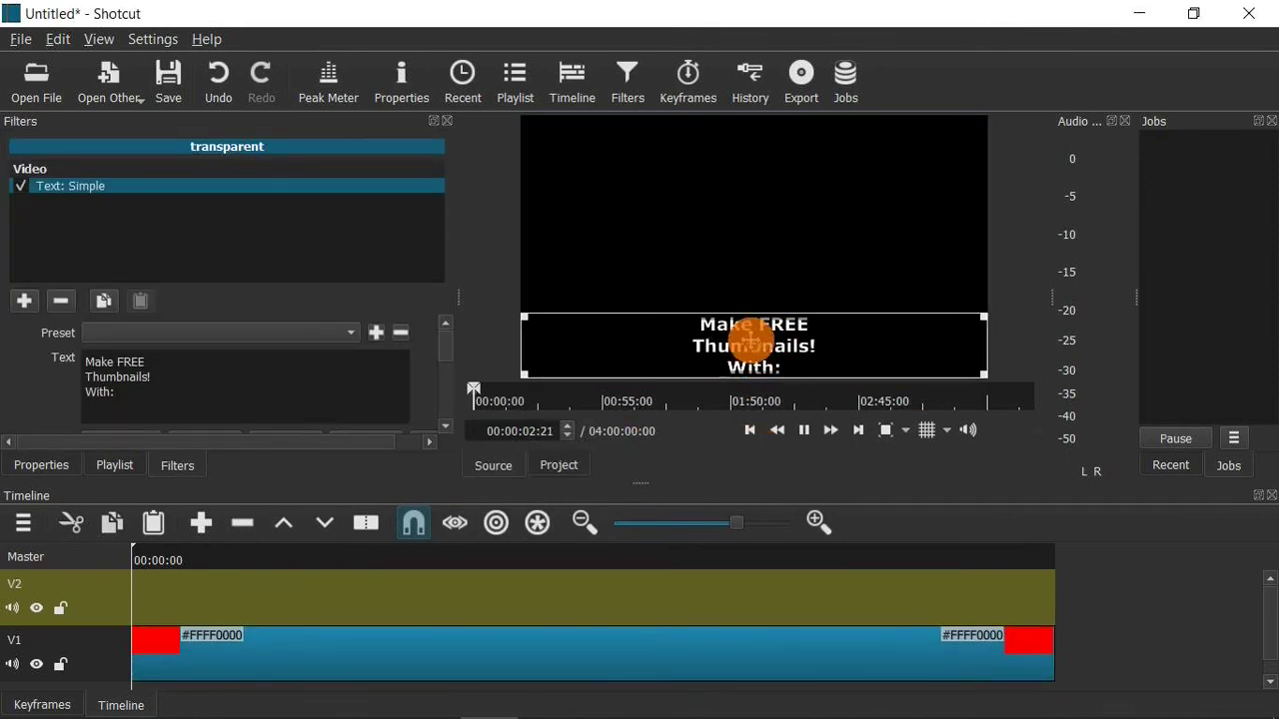
key(space)
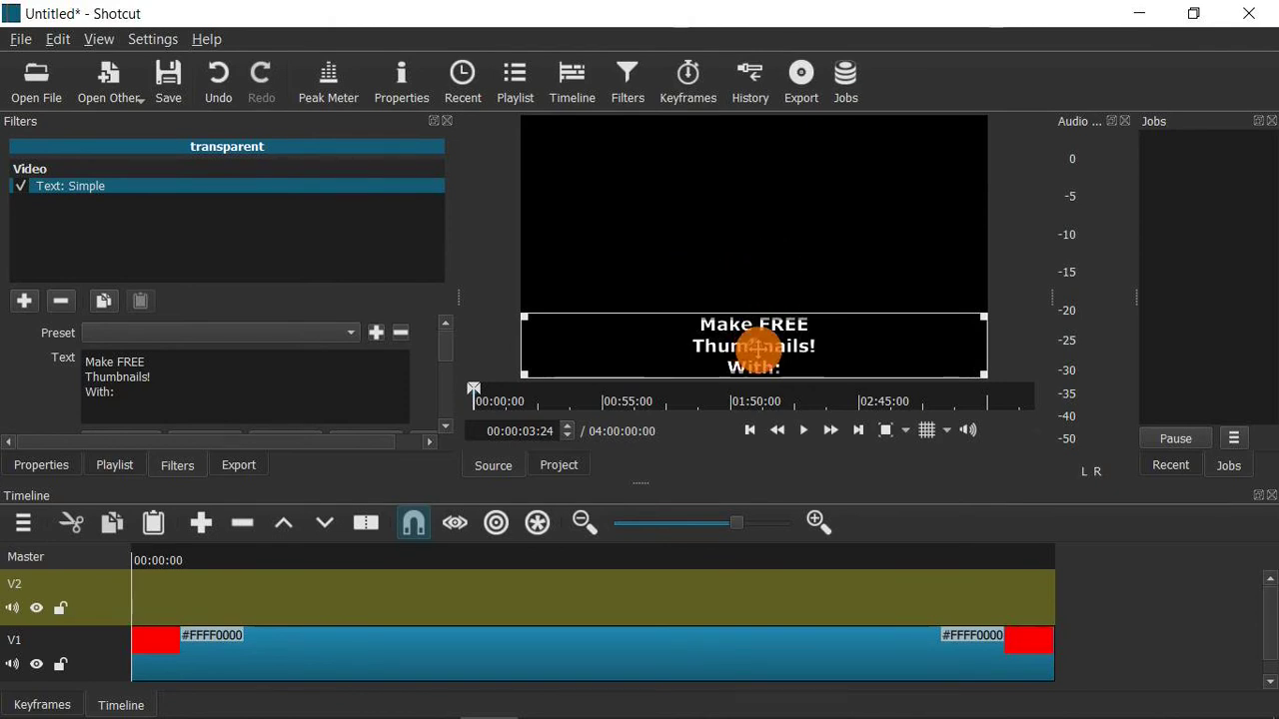
click(608, 333)
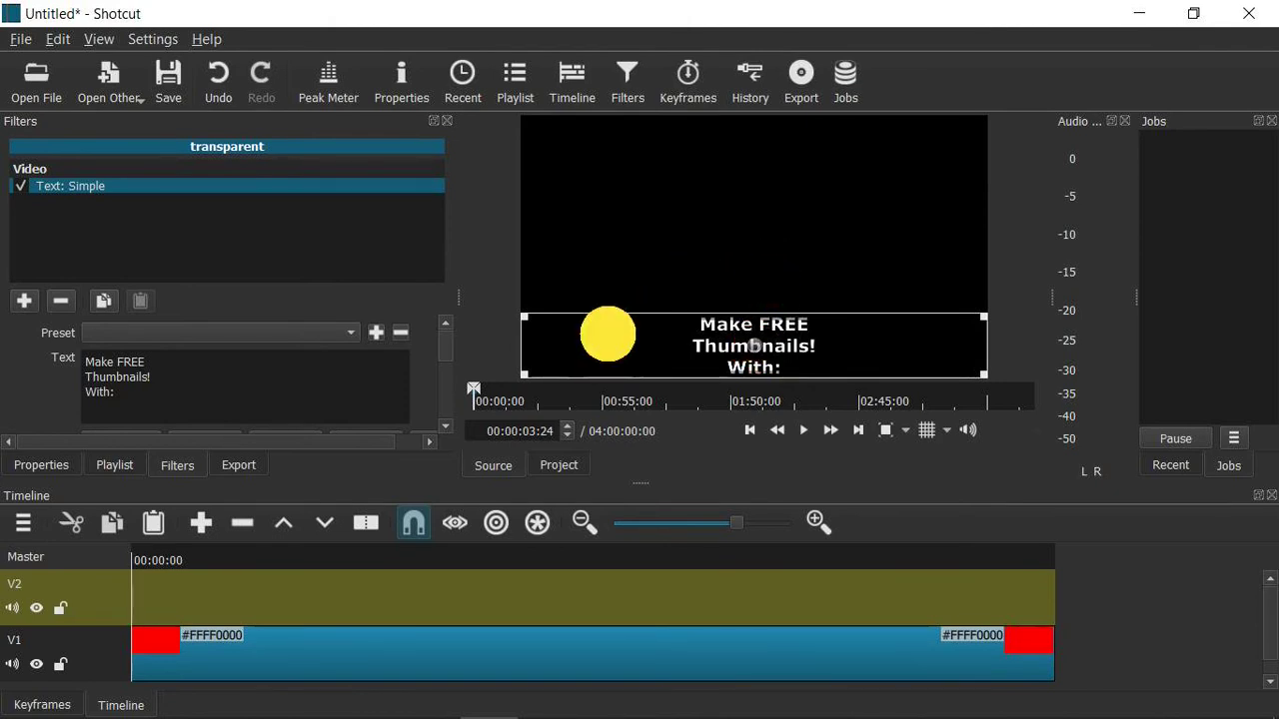
drag(608, 333, 137, 580)
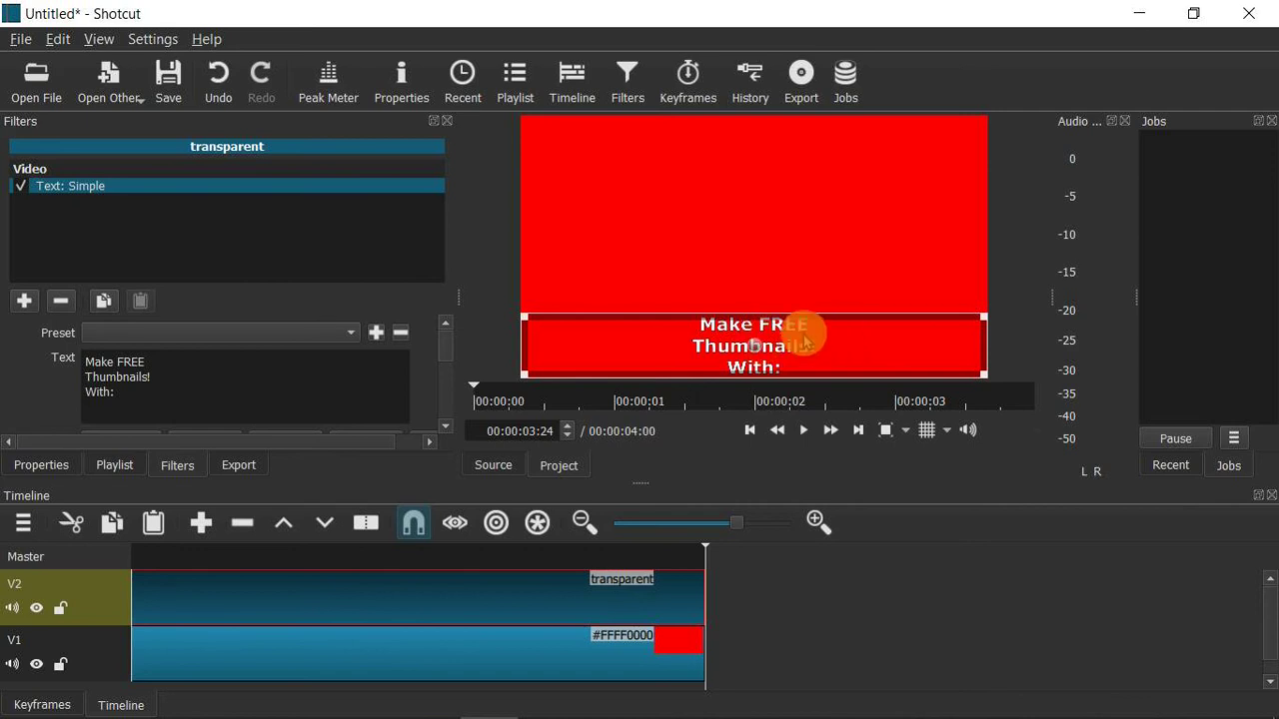
Turn off the Use font size option for the Text: Simple filter and move the text box slightly up in the preview
mouse_move(757, 327)
mouse_down()
mouse_move(754, 266)
mouse_move(756, 336)
mouse_up()
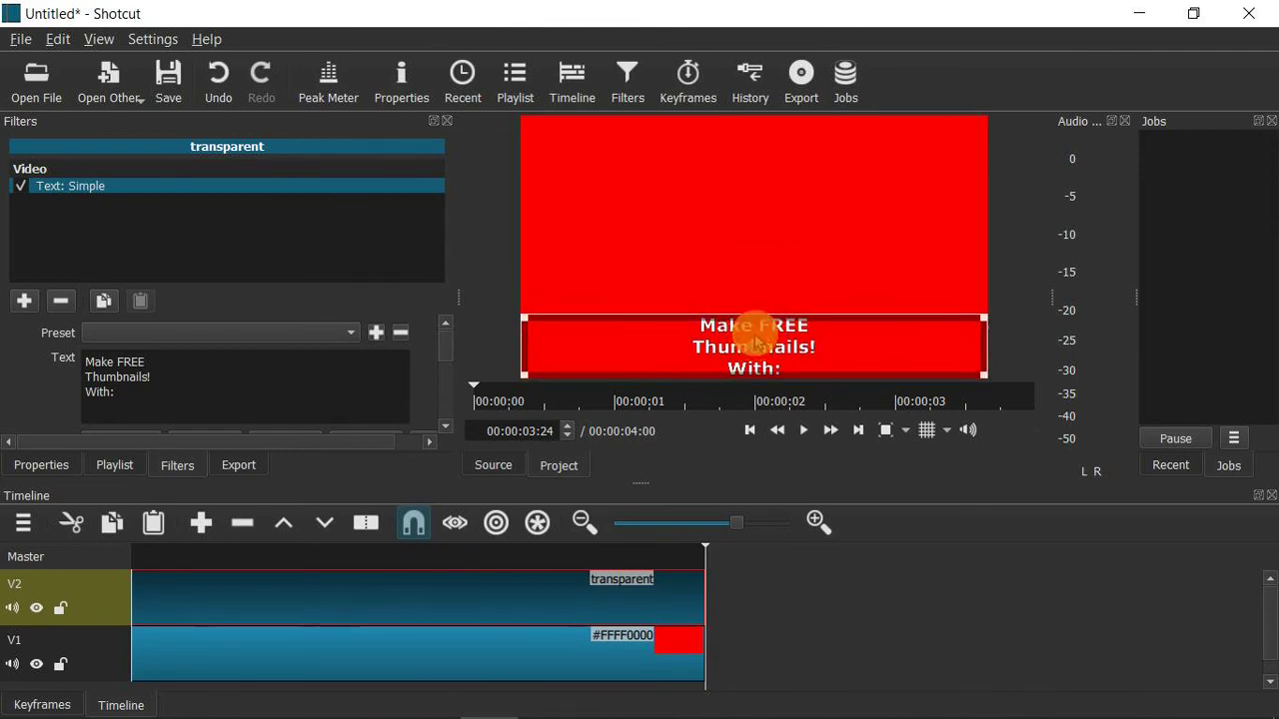
click(444, 429)
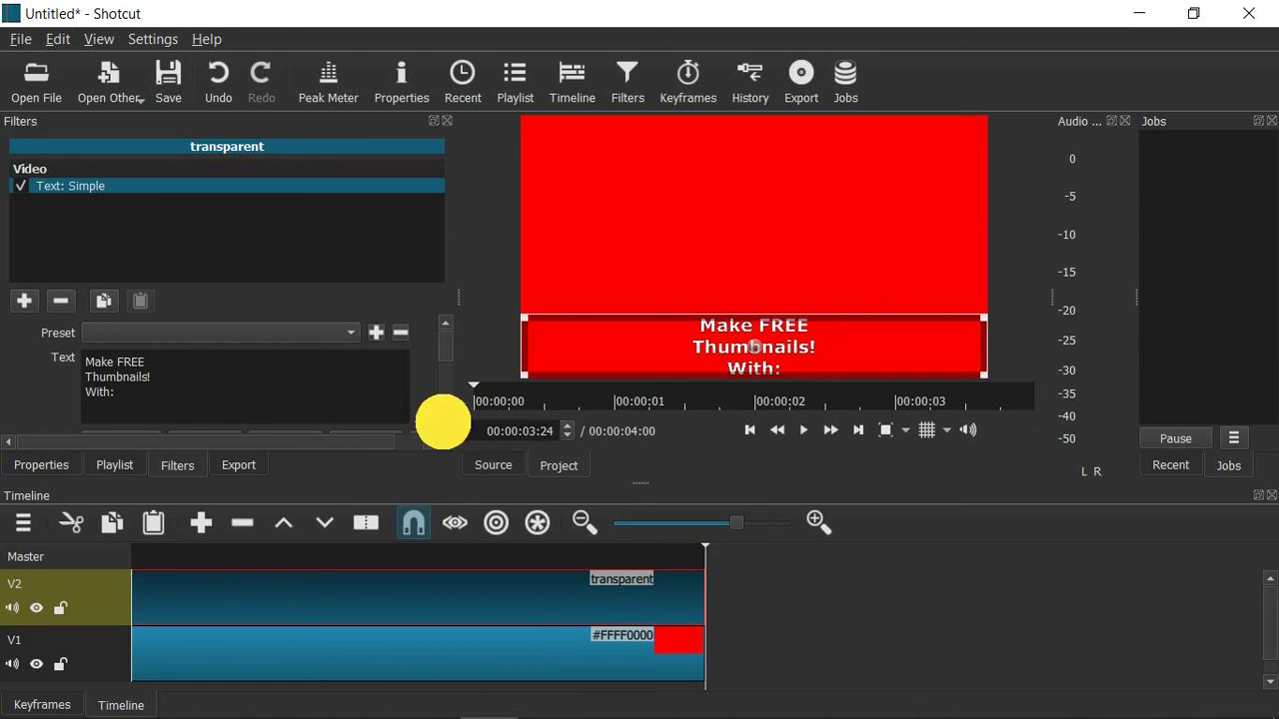
click(446, 428)
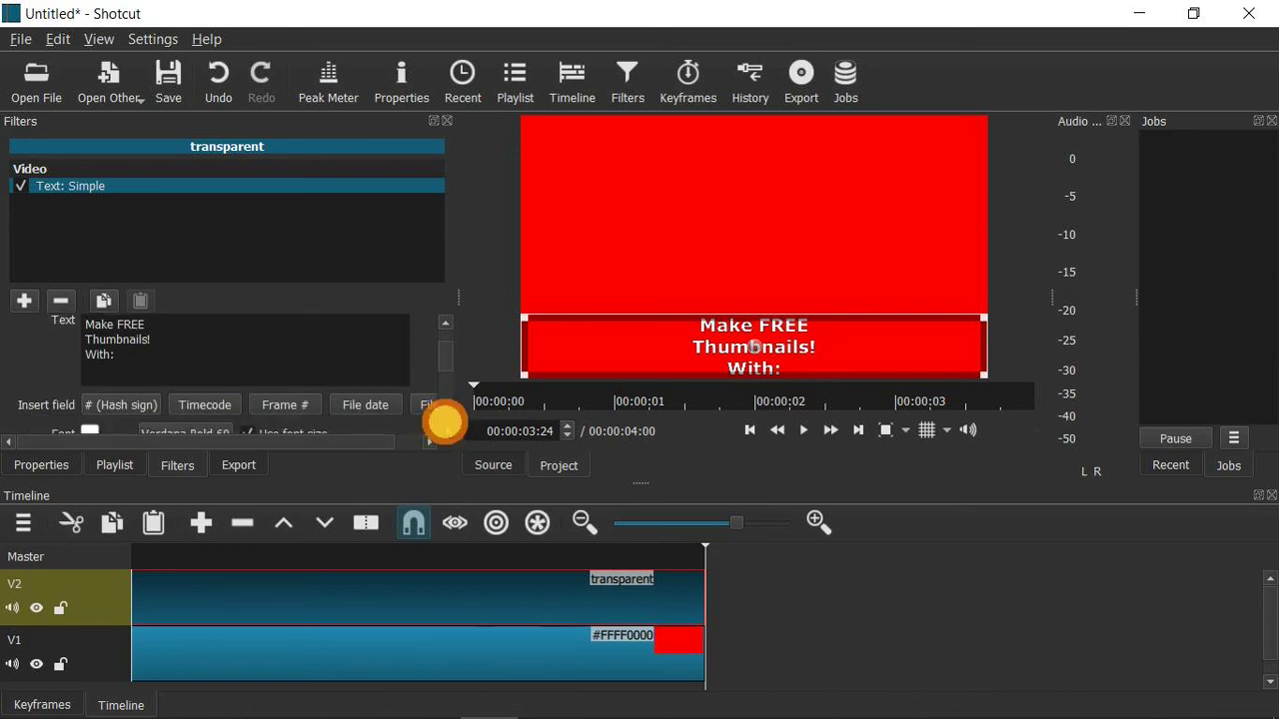
click(445, 429)
click(444, 430)
click(444, 430)
click(445, 429)
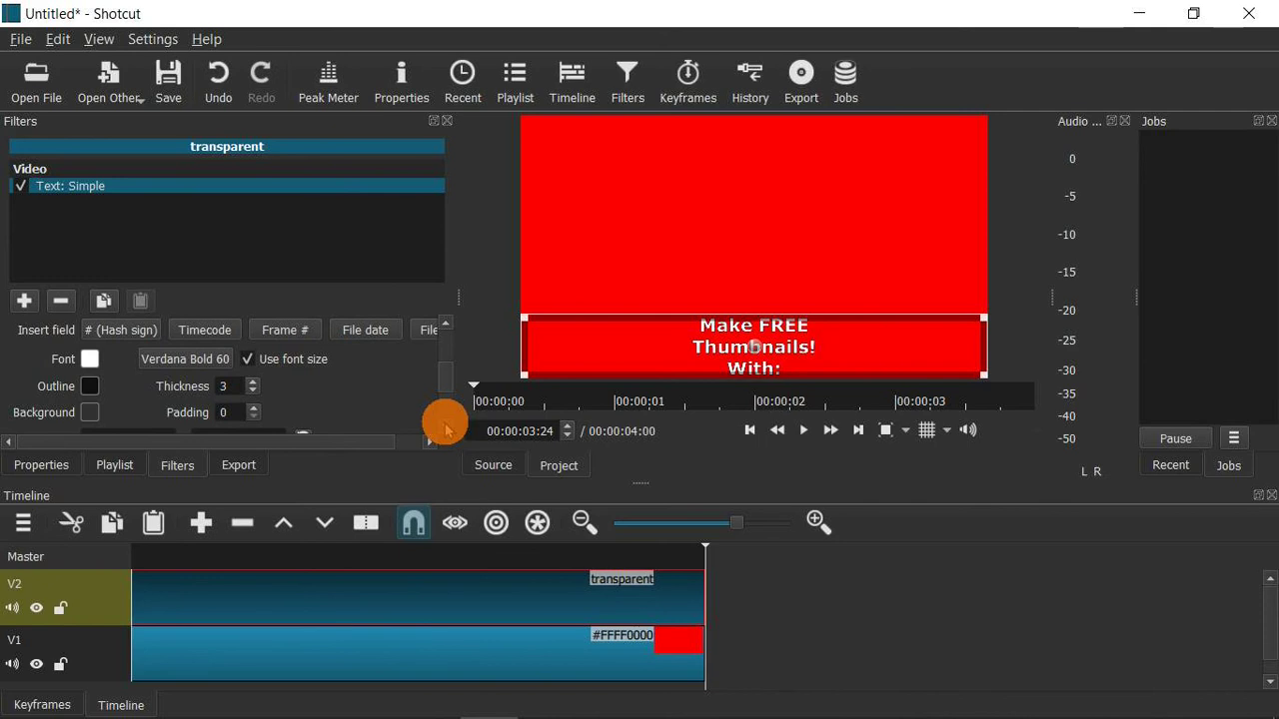
click(247, 361)
drag(762, 339, 763, 306)
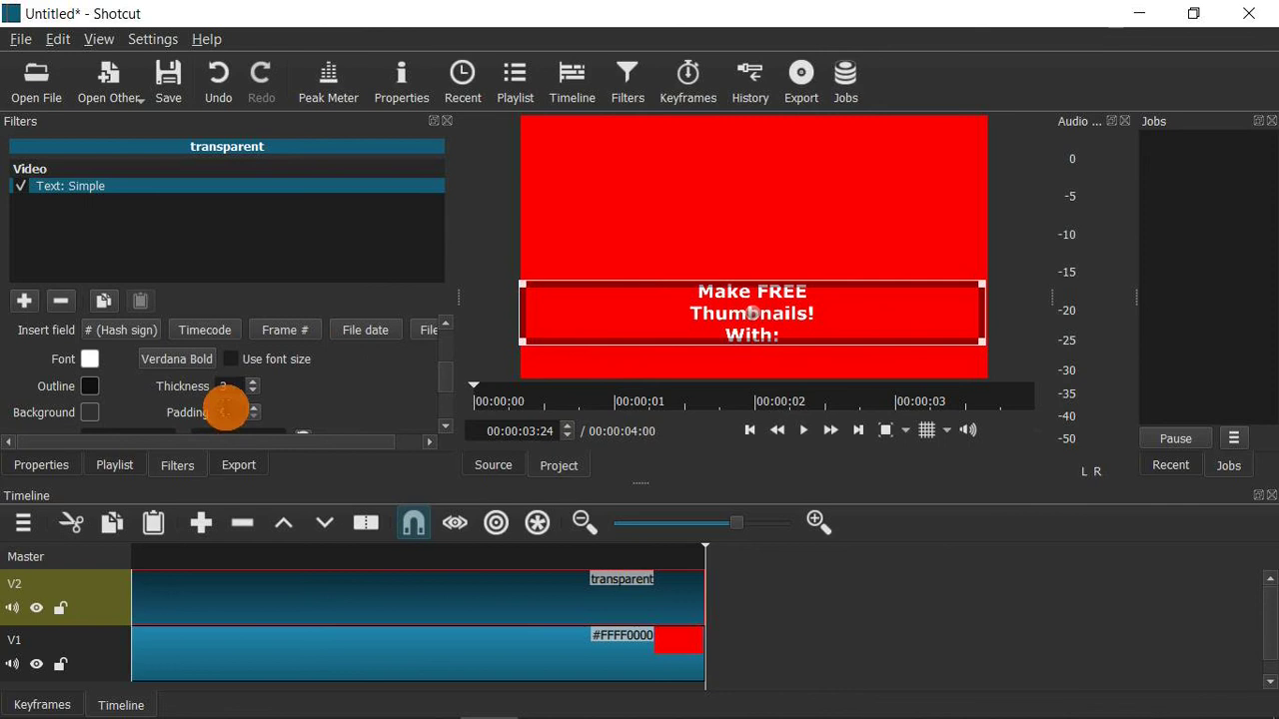
Set the text's font color to yellow (#ffff00) and its outline color to blue (#0000ff)
click(92, 360)
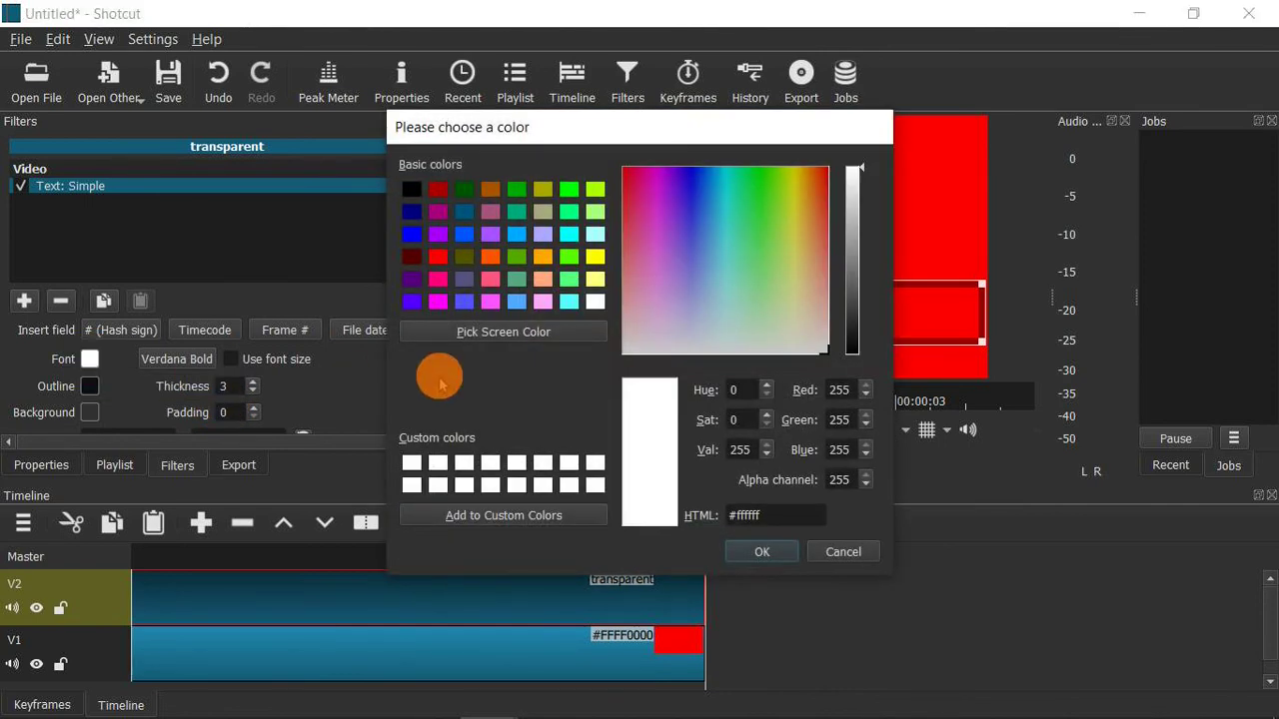
click(595, 259)
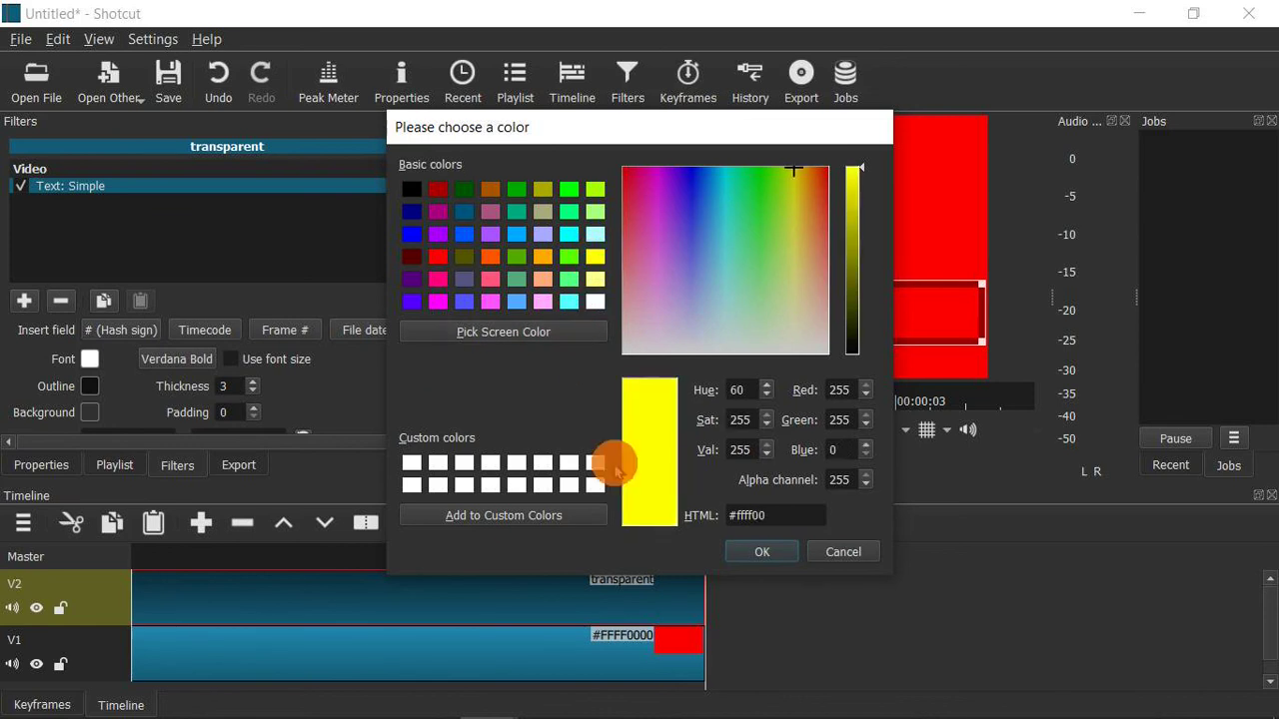
click(750, 551)
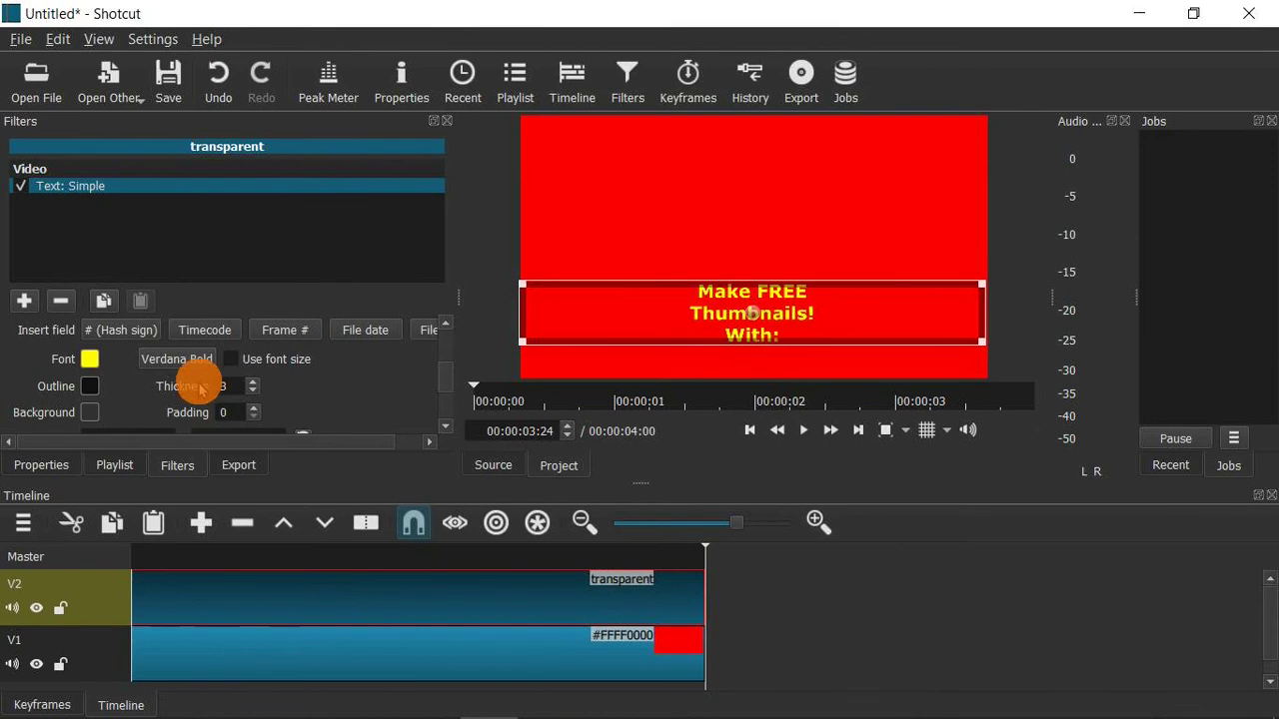
click(88, 389)
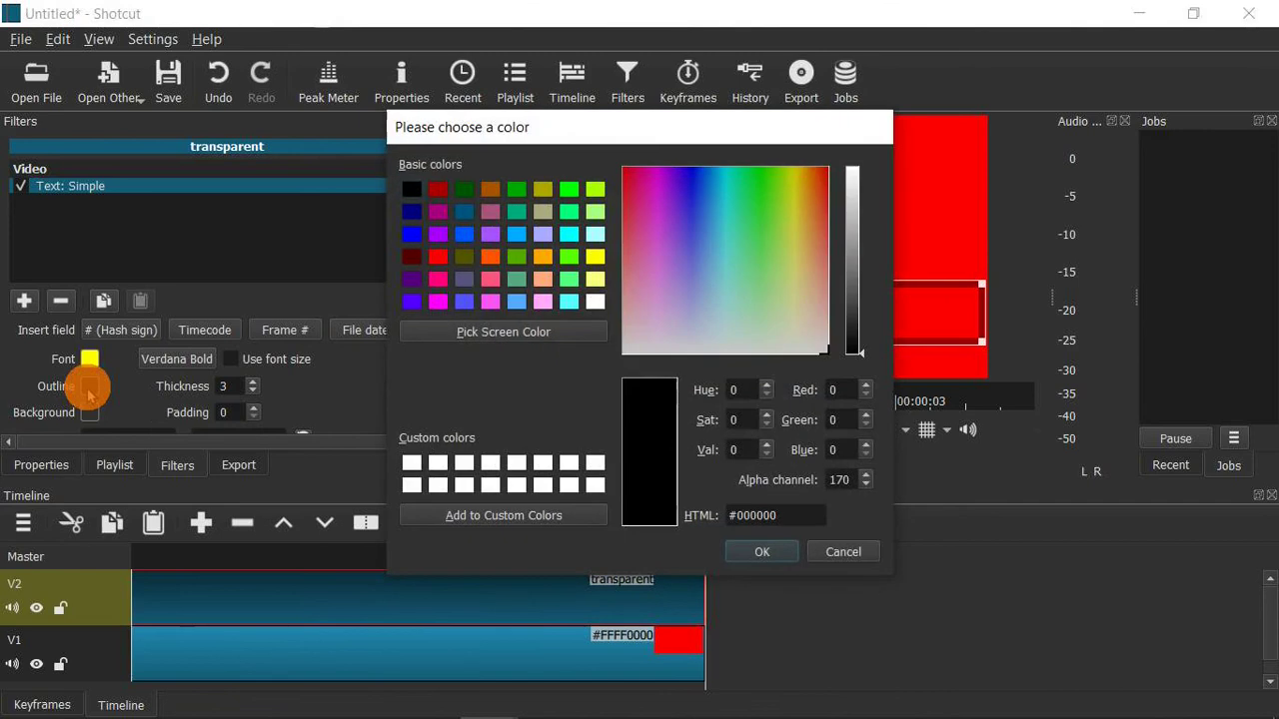
click(413, 237)
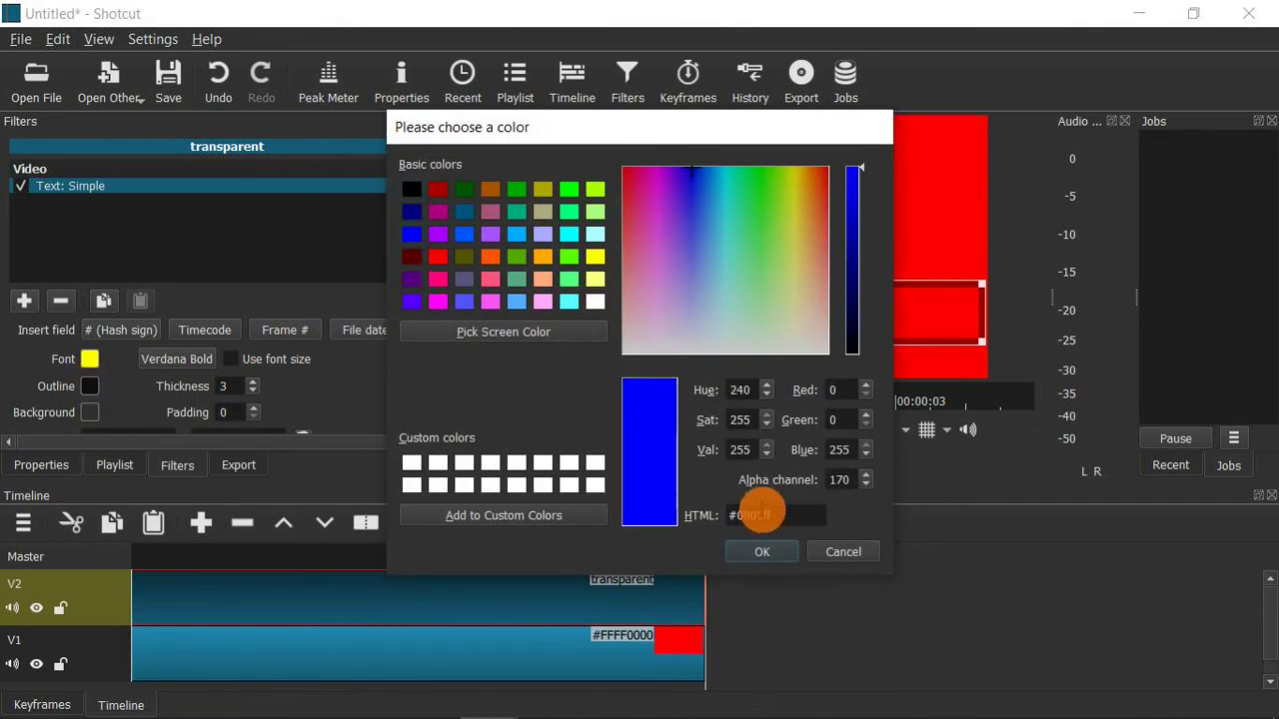
click(745, 552)
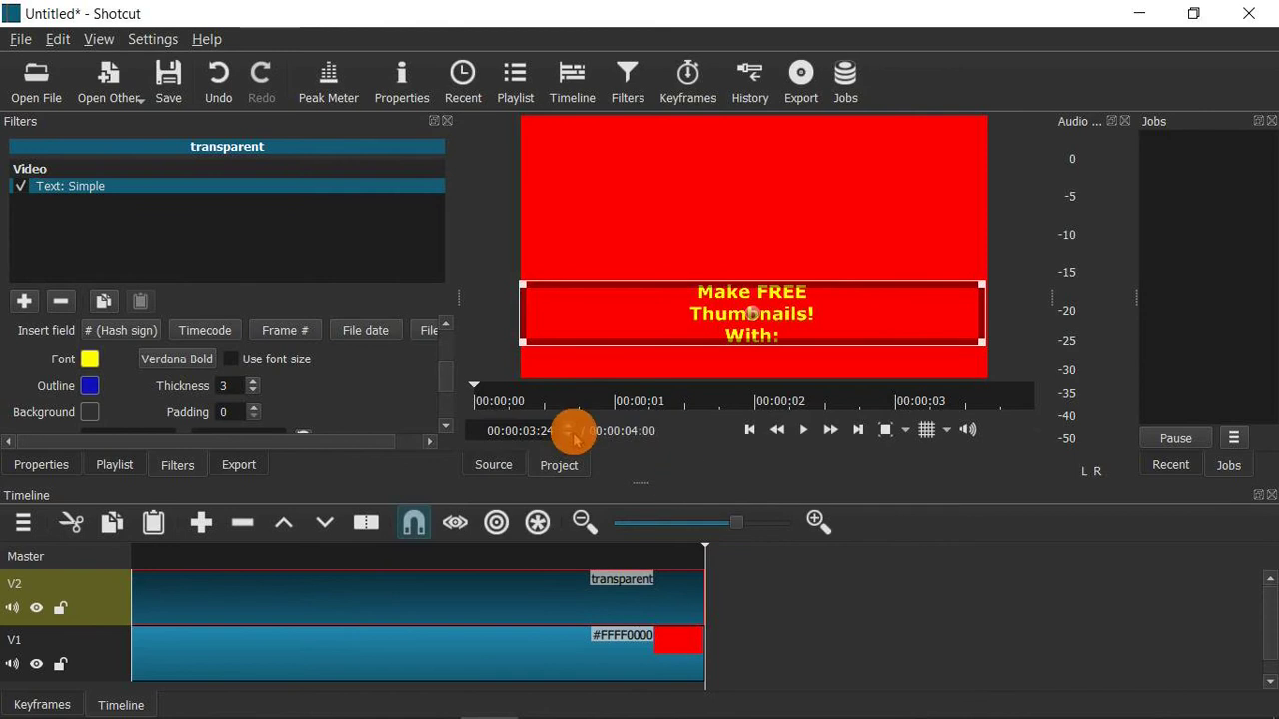
Set the text outline thickness to 25
click(254, 386)
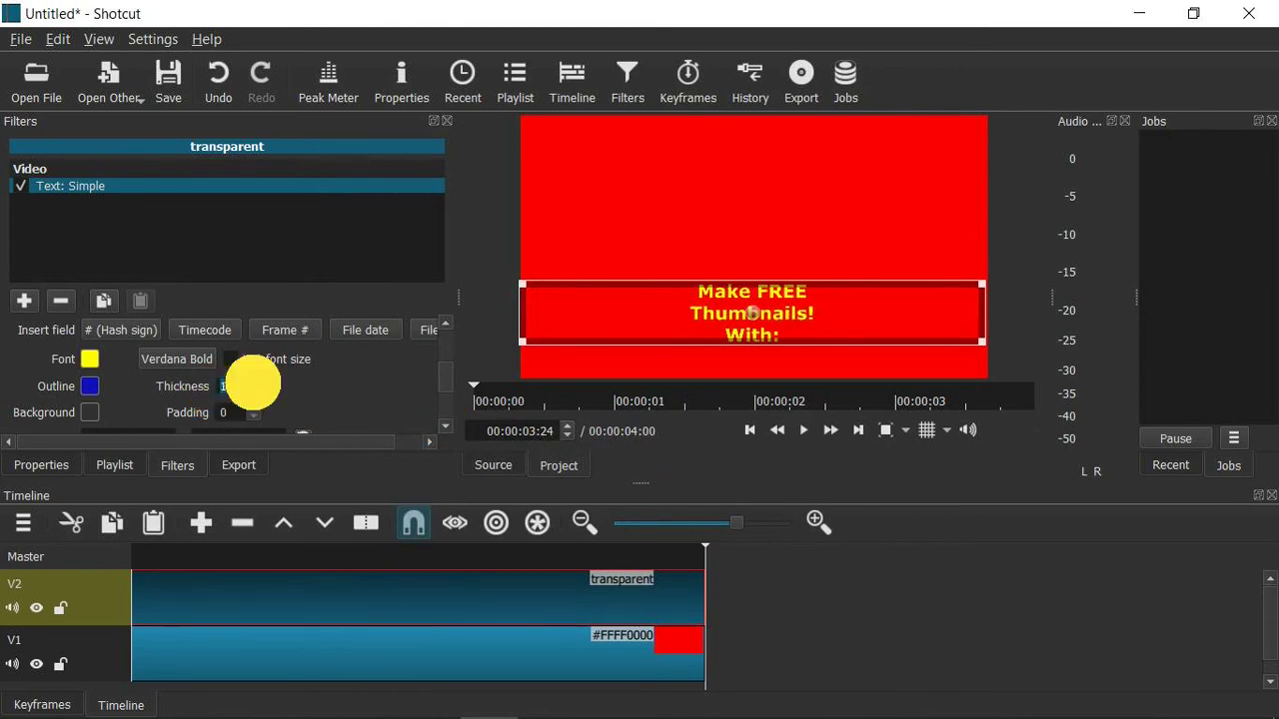
text(30)
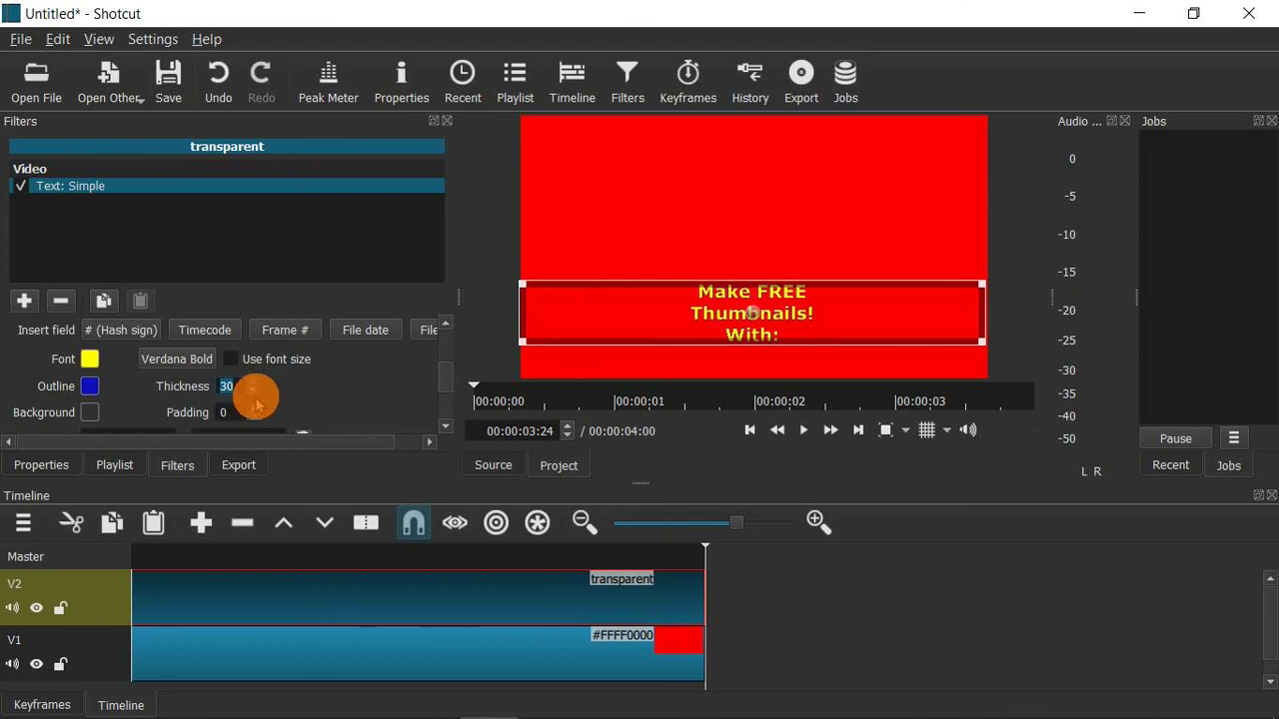
click(253, 392)
click(253, 391)
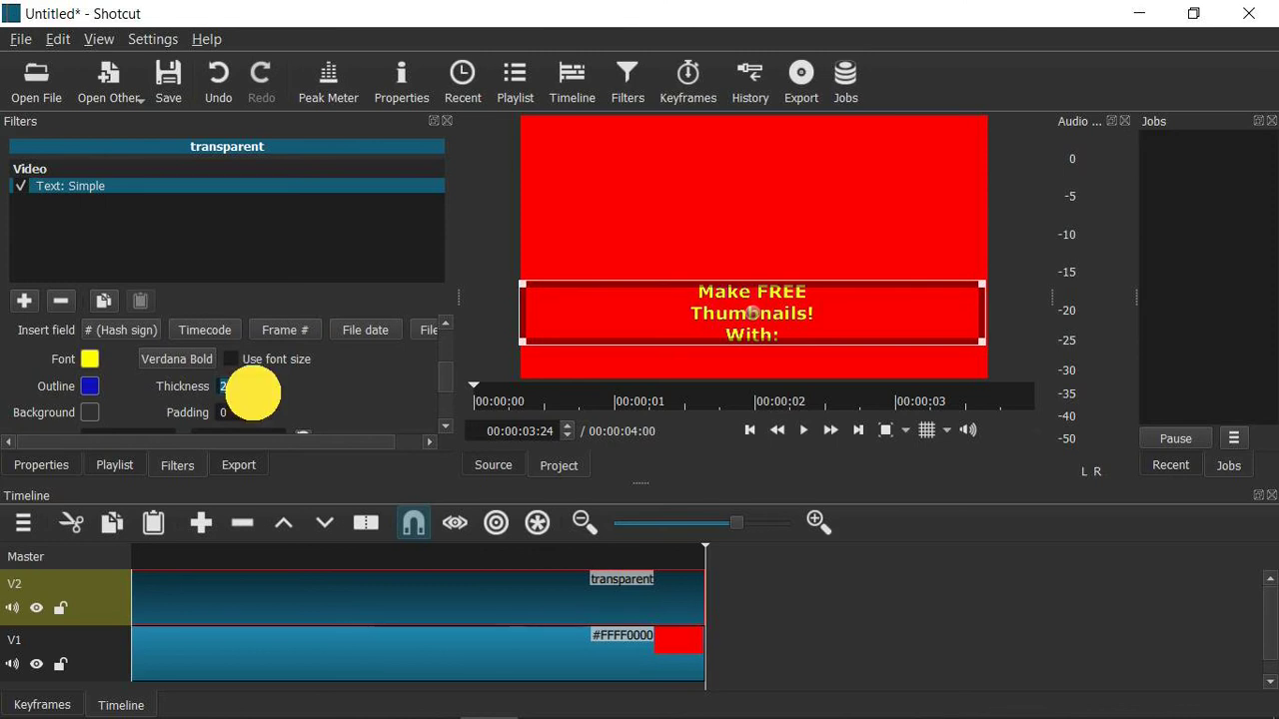
click(254, 392)
click(253, 392)
click(253, 393)
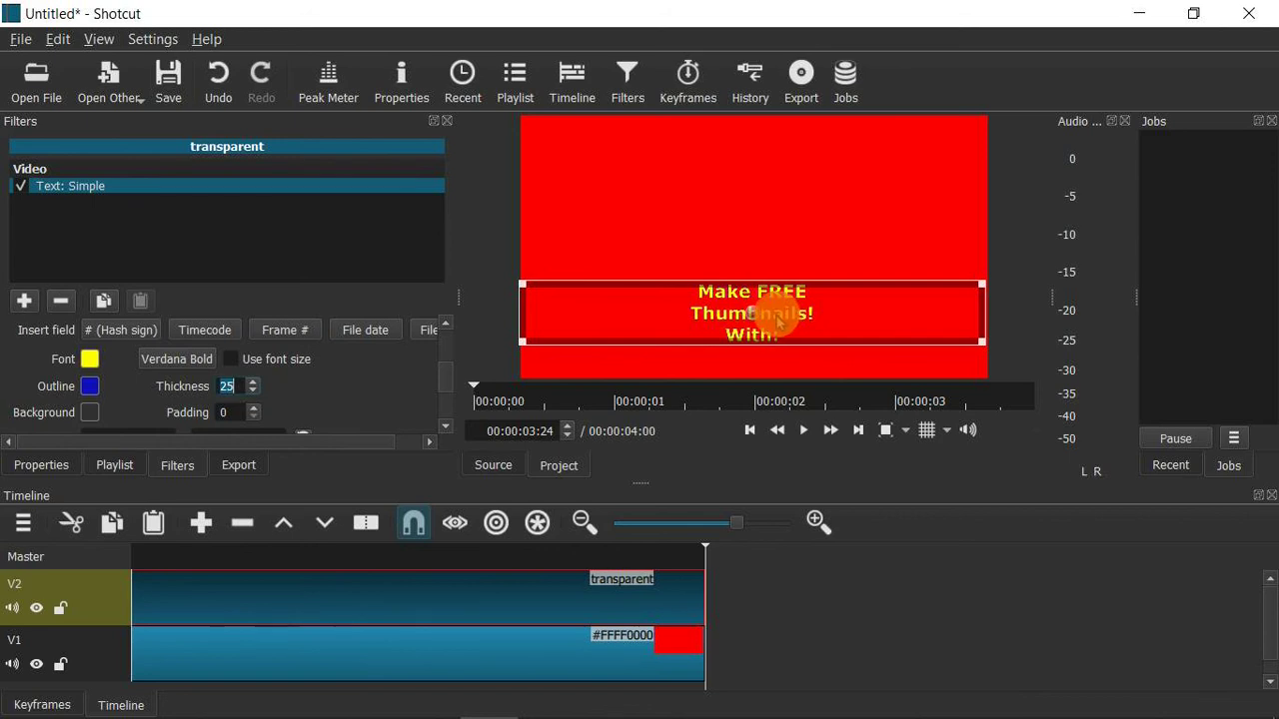
Add a Size and Position filter to the transparent text clip
click(445, 426)
click(444, 426)
click(445, 325)
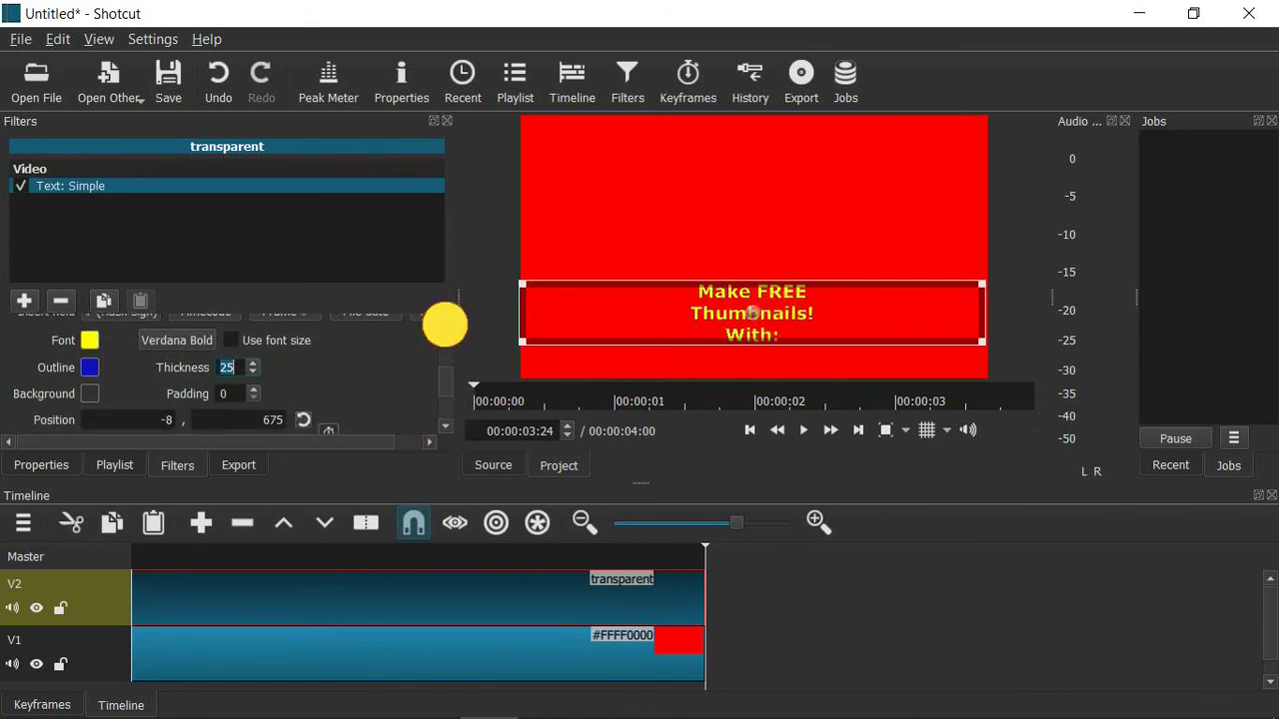
click(444, 324)
click(445, 326)
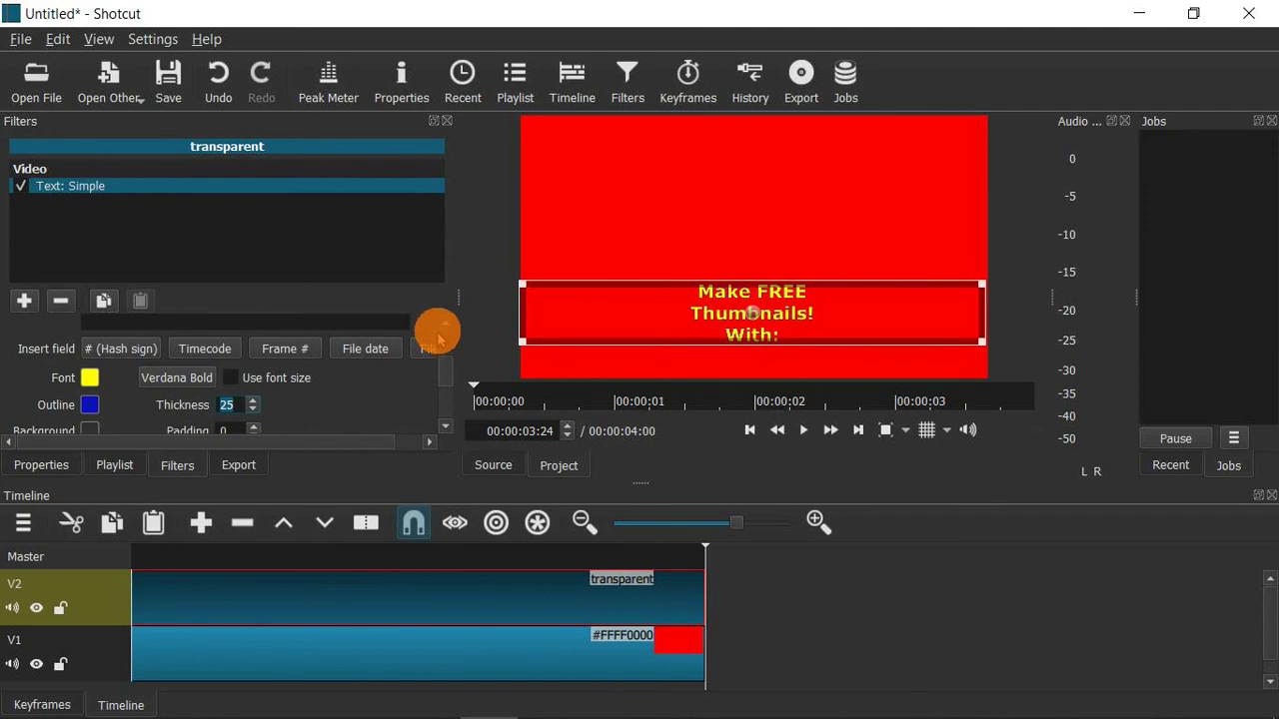
click(24, 302)
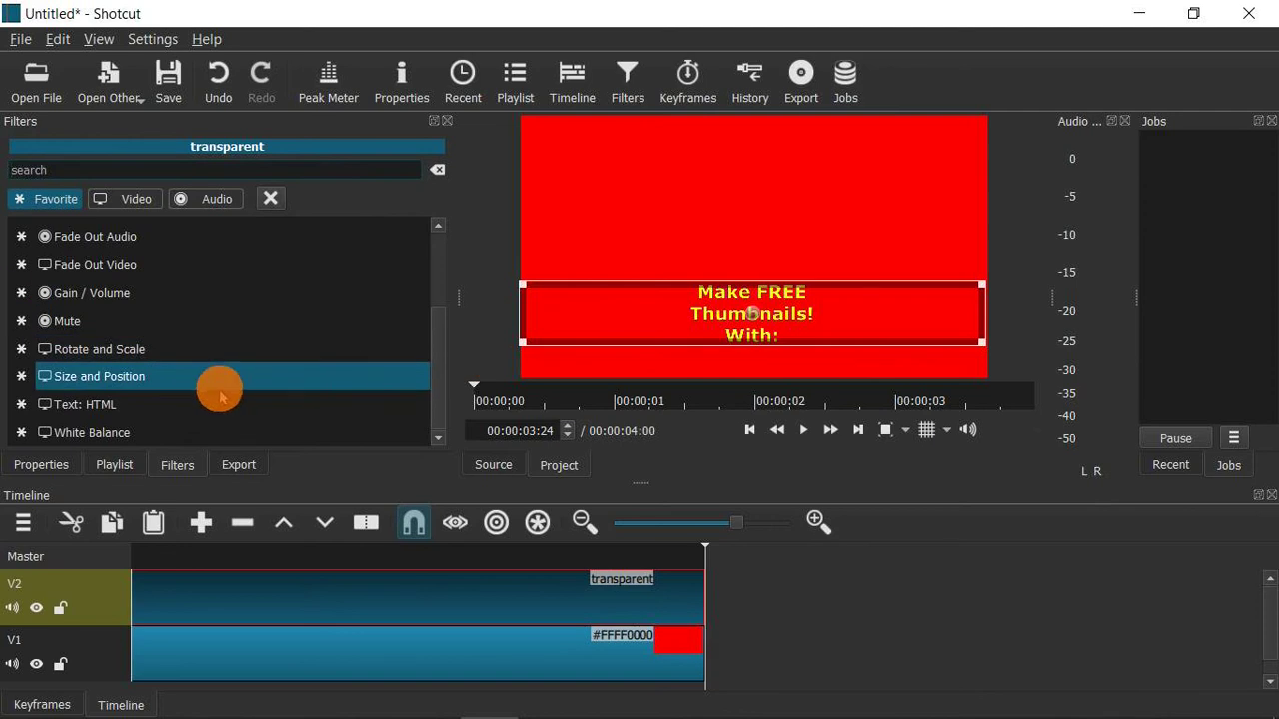
click(98, 382)
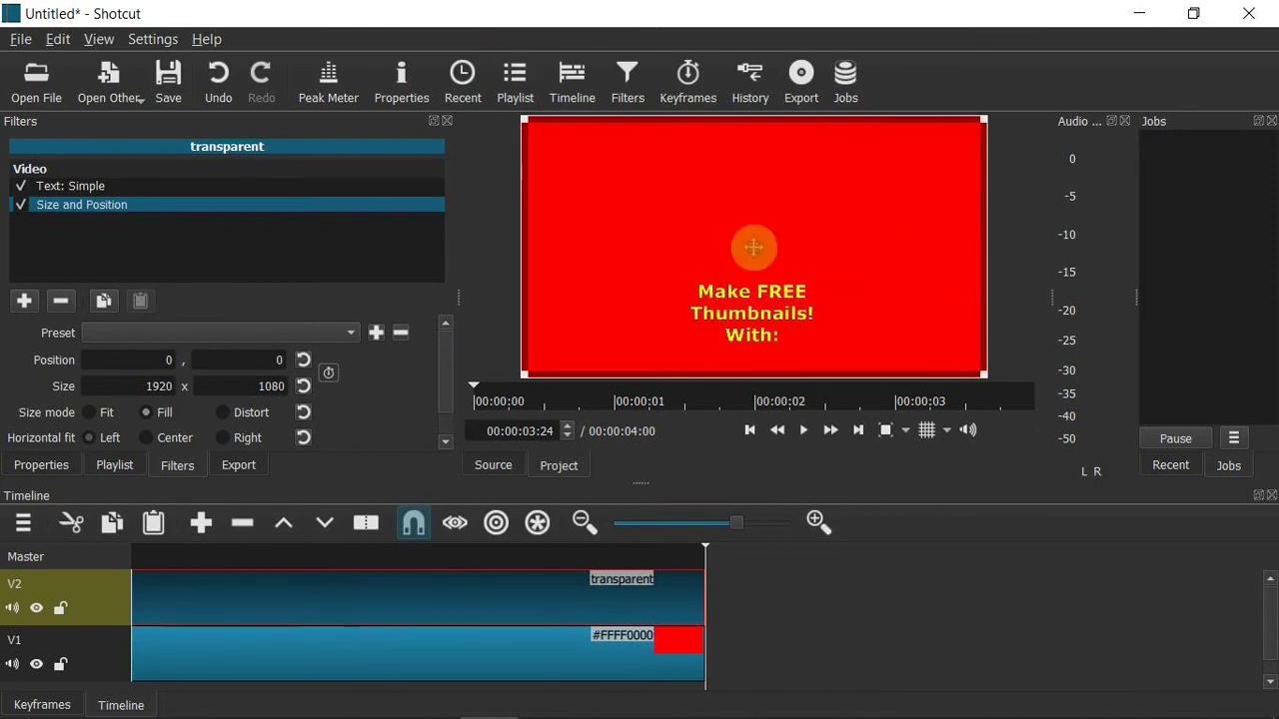
Try moving and enlarging the text with the Size and Position filter, and reset that filter to its defaults preset
drag(754, 248, 602, 116)
drag(846, 266, 832, 334)
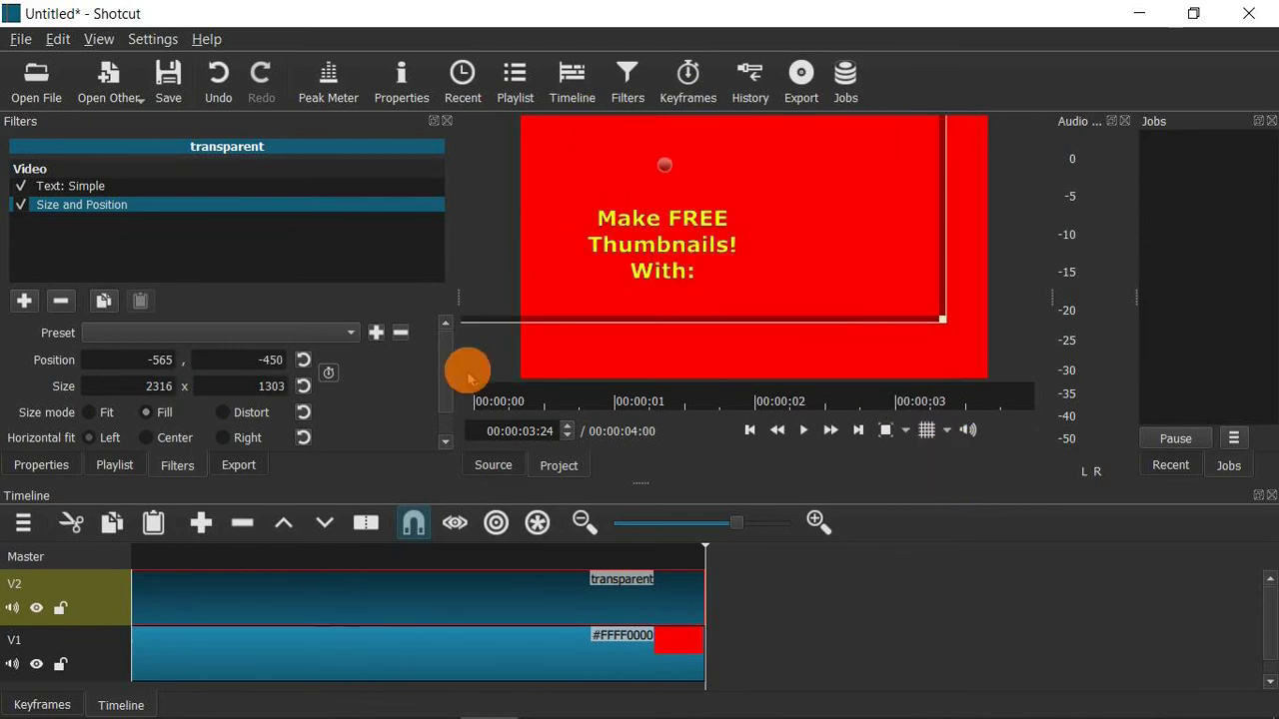
click(350, 335)
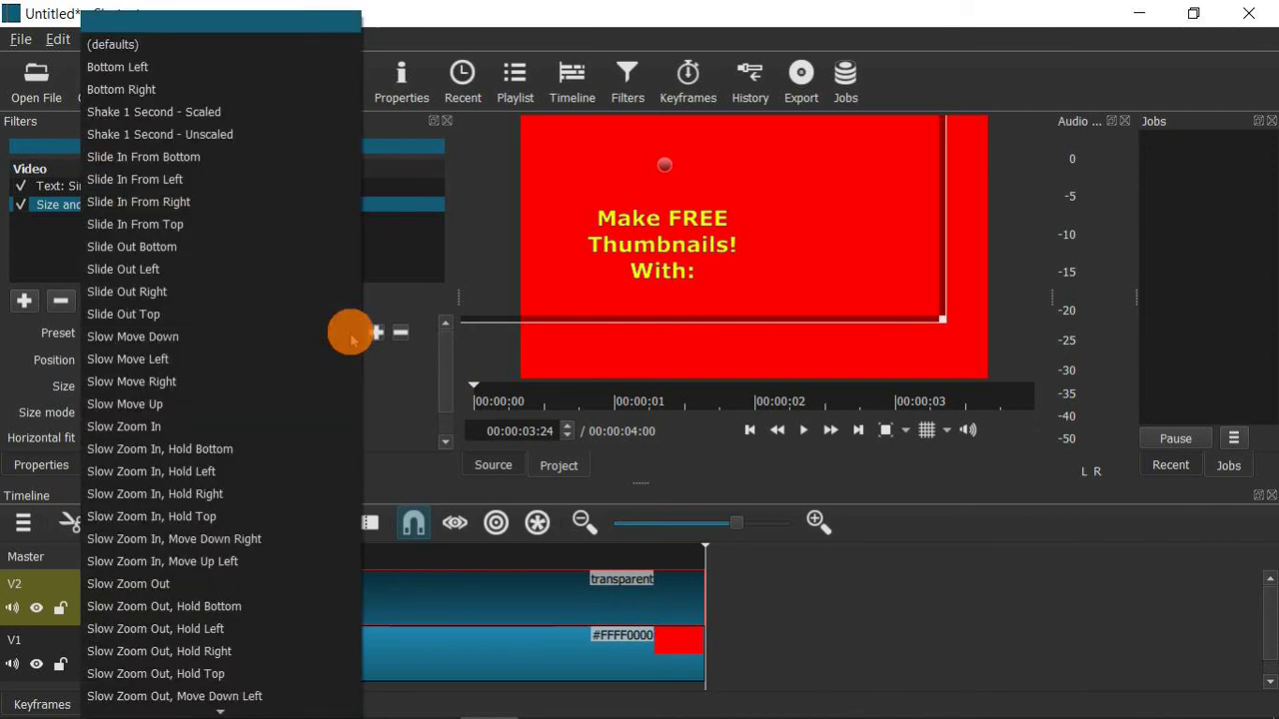
click(177, 47)
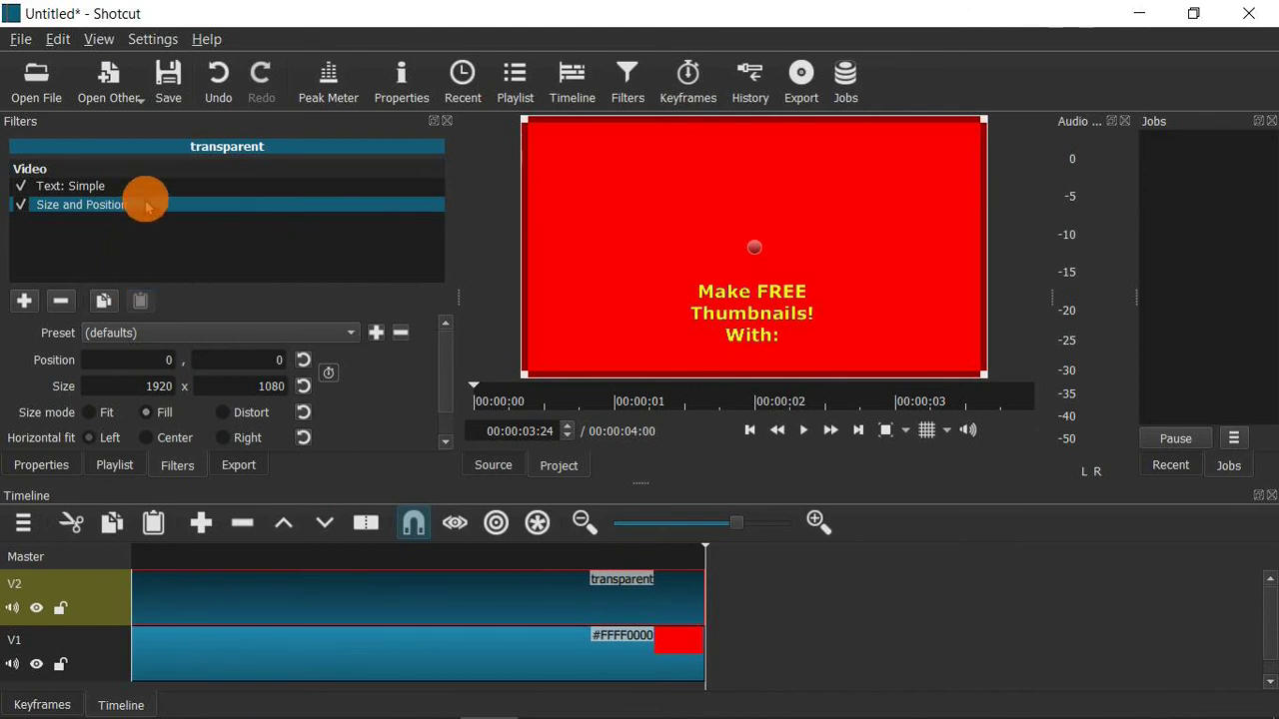
Enlarge the Text: Simple box in the preview to about 2197 x 712 and place it at about -200, 133
click(84, 190)
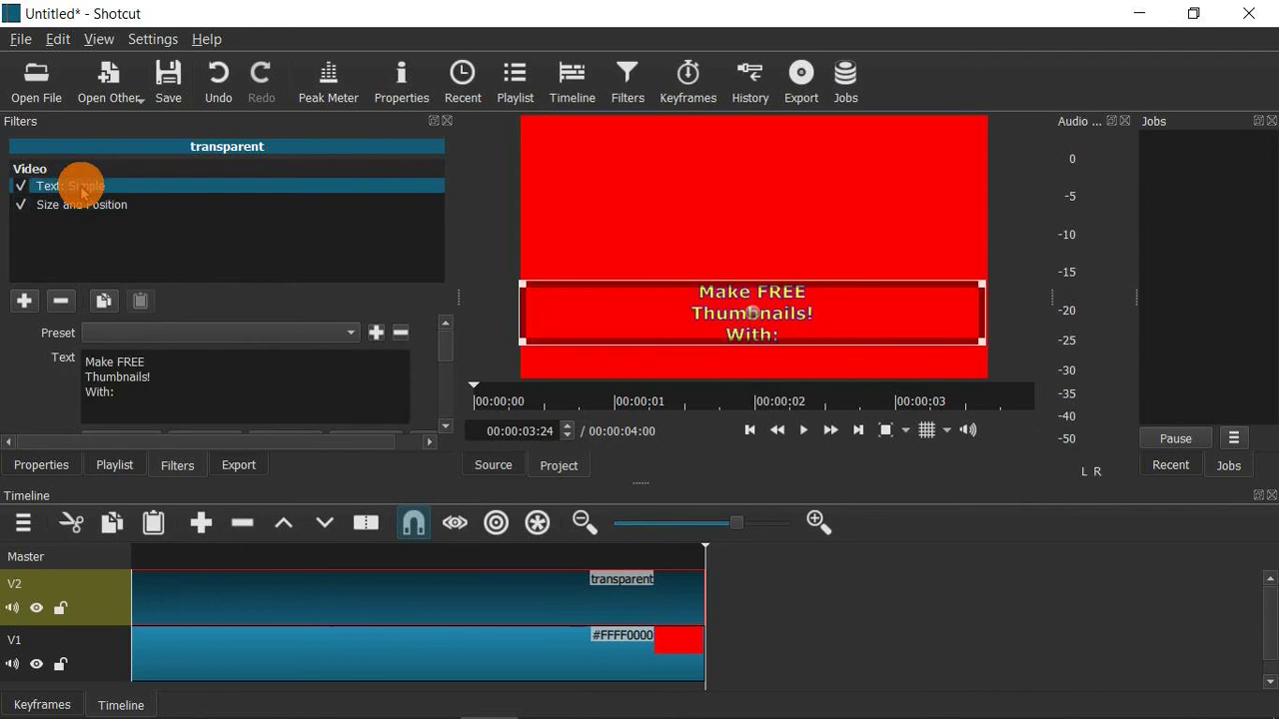
drag(754, 313, 619, 163)
drag(852, 208, 911, 308)
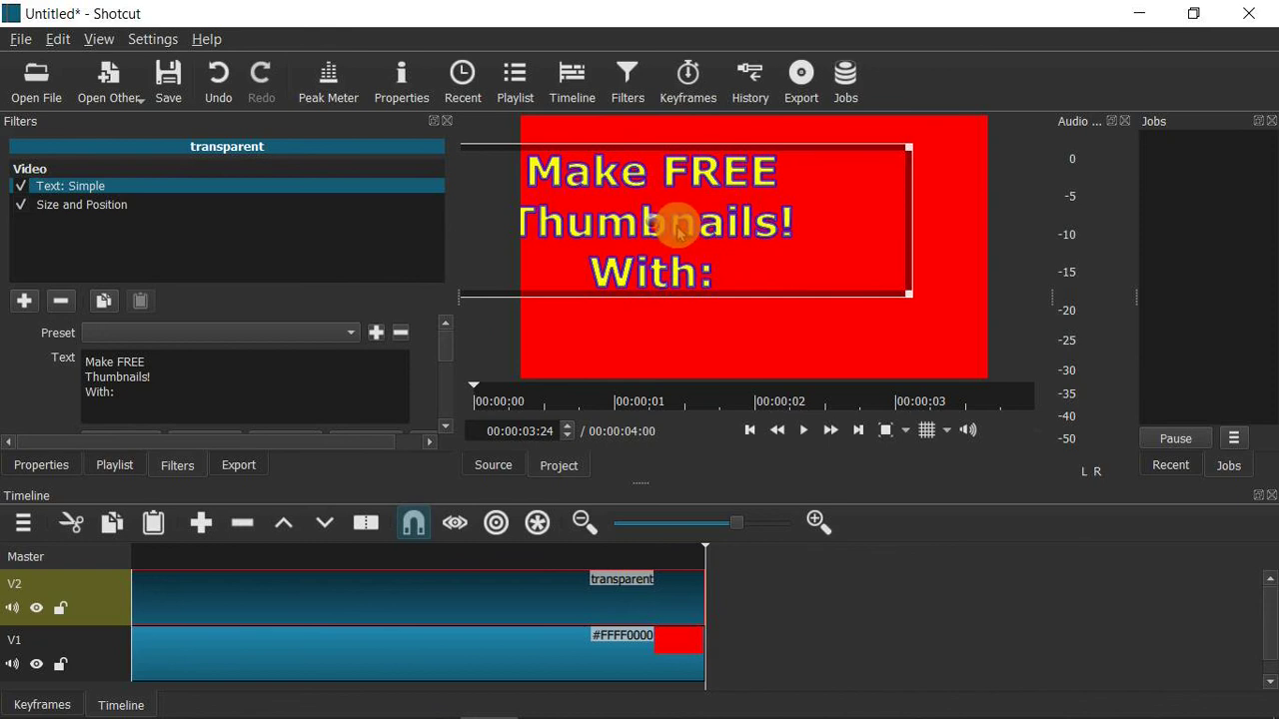
click(679, 222)
drag(679, 222, 751, 233)
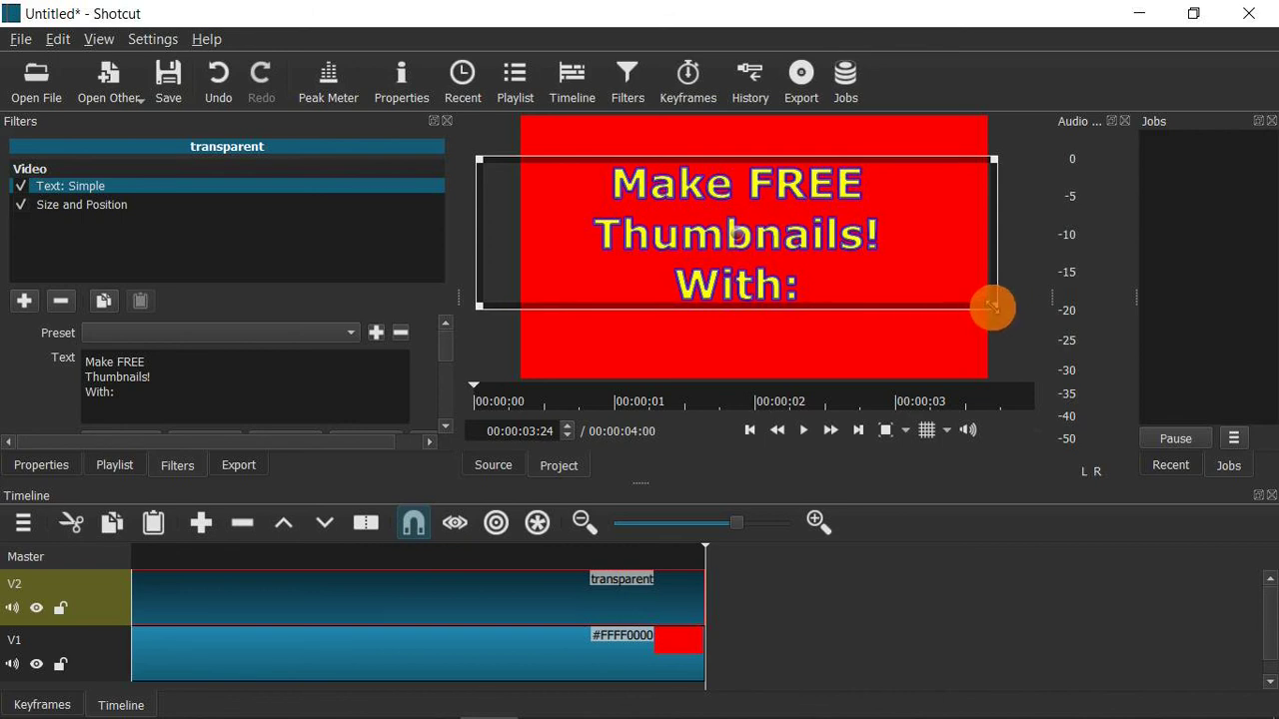
drag(996, 314, 996, 314)
mouse_move(1002, 320)
mouse_down()
mouse_move(1025, 348)
mouse_move(999, 320)
mouse_move(1014, 340)
mouse_up()
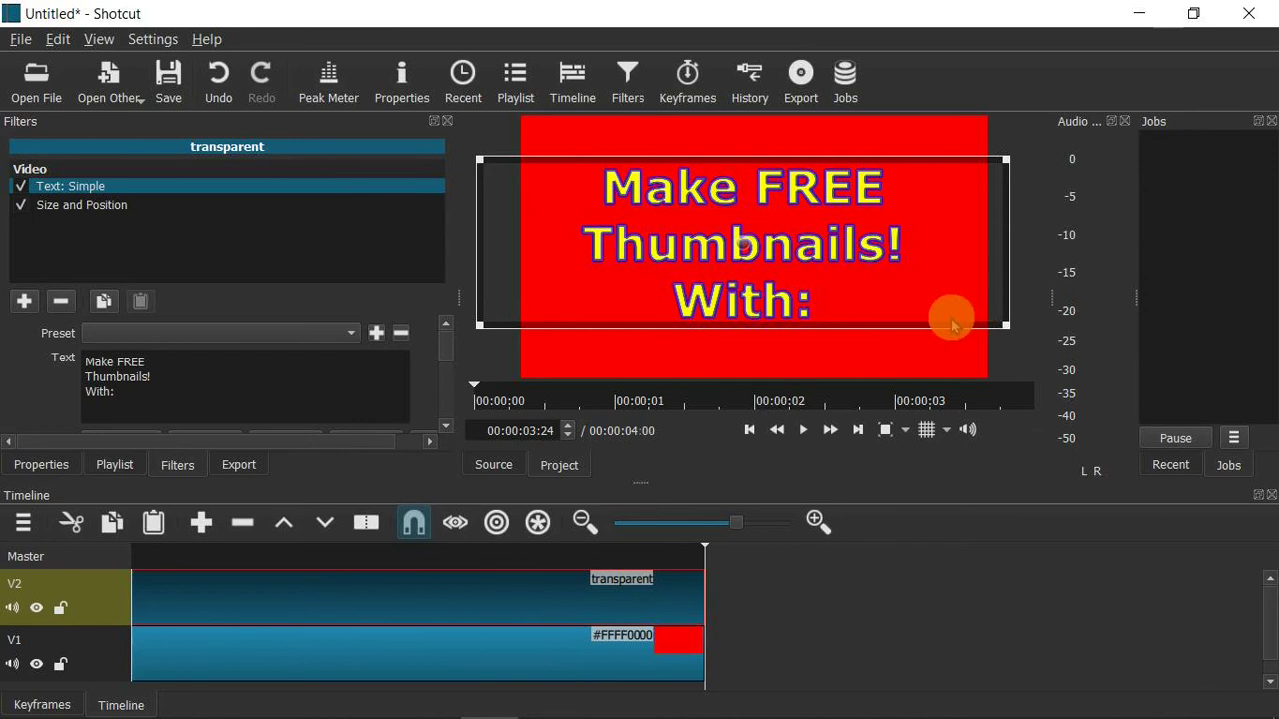
click(745, 248)
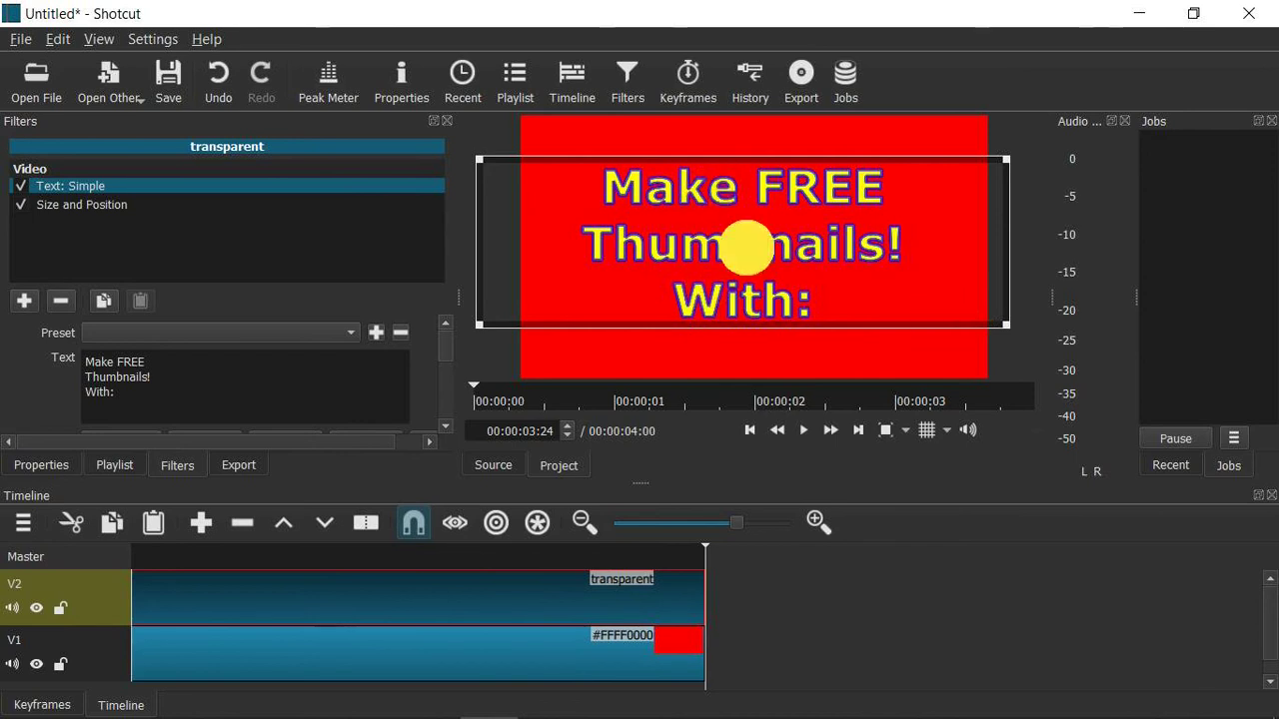
drag(739, 233, 735, 226)
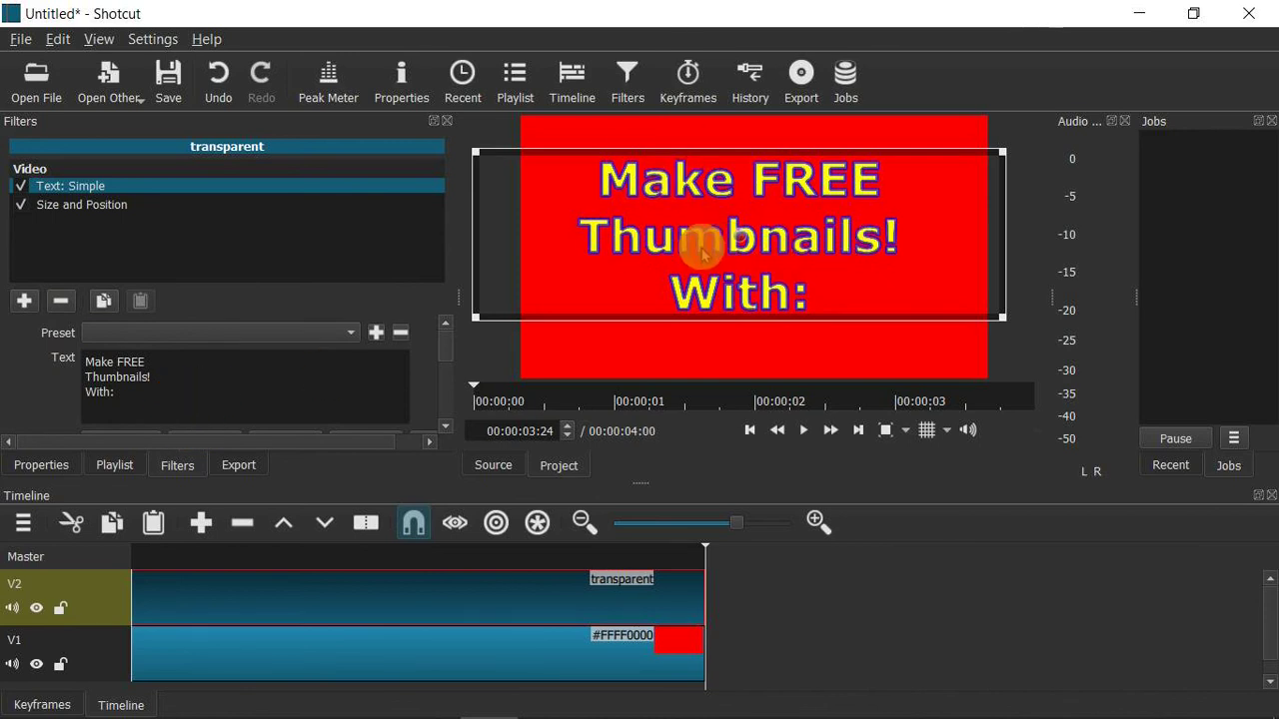
Set the horizontal fit of the Text: Simple filter to Left
click(445, 432)
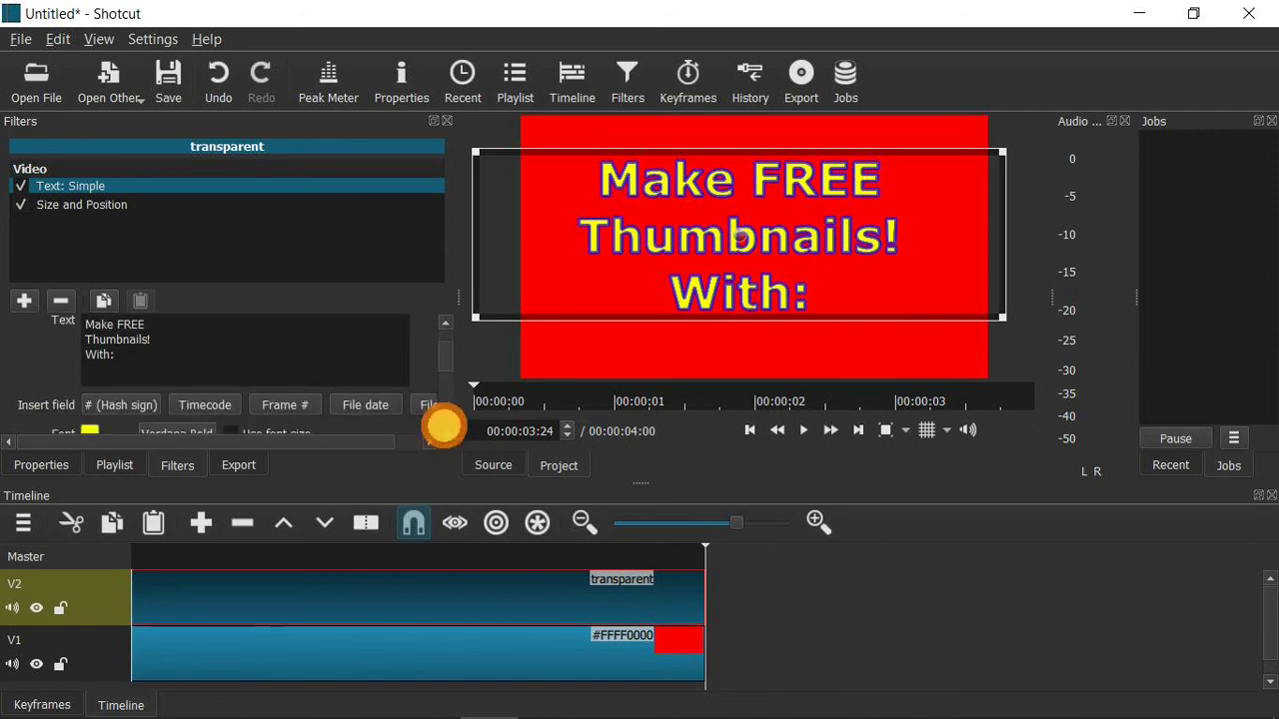
click(445, 430)
click(444, 430)
click(445, 430)
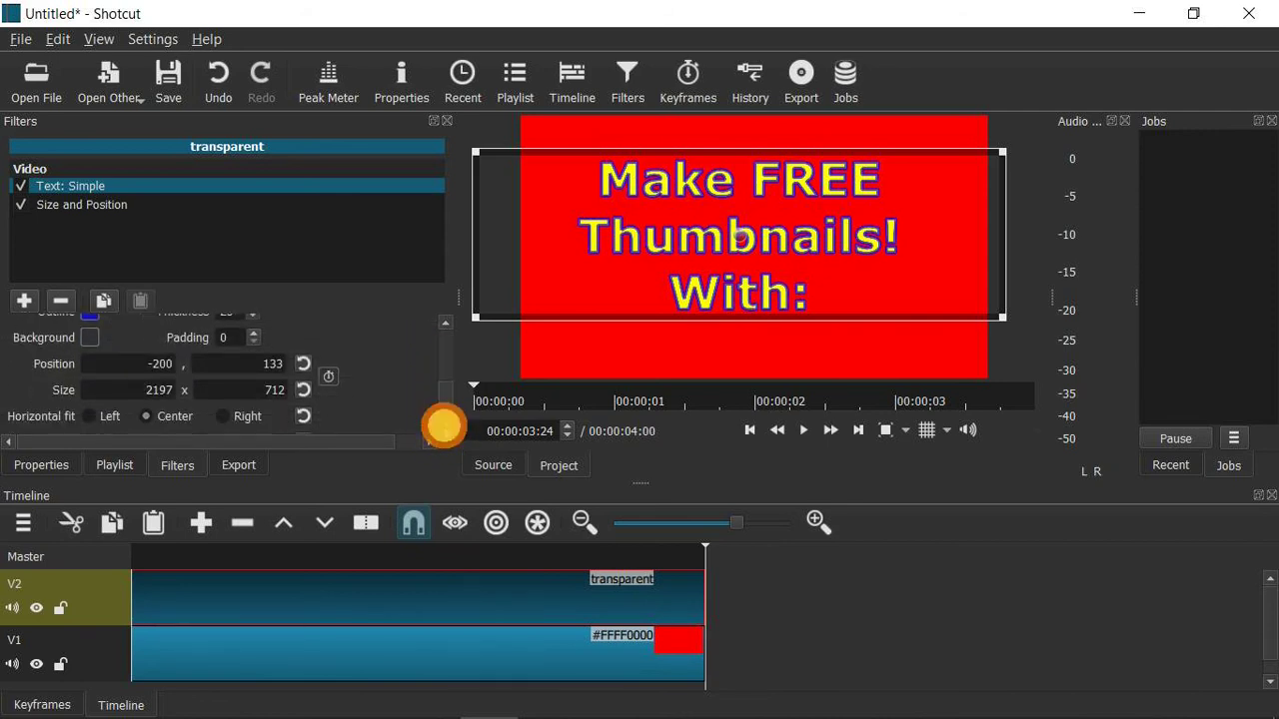
click(444, 430)
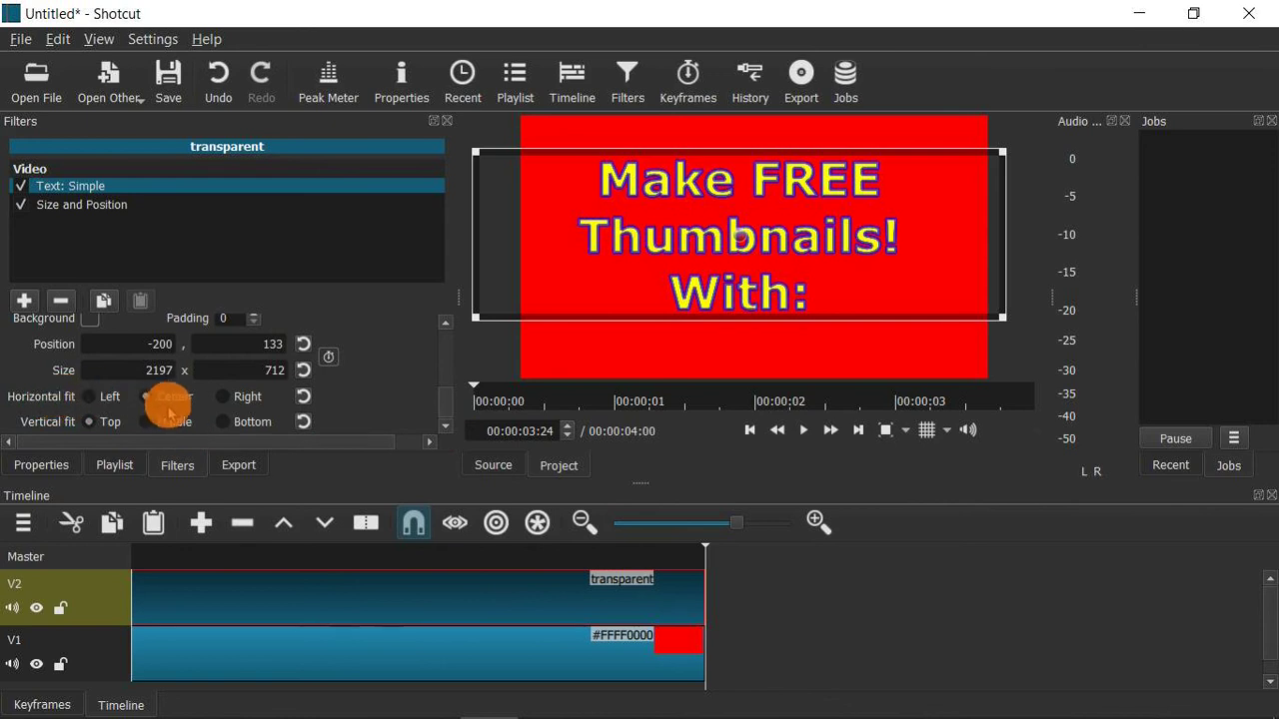
click(88, 396)
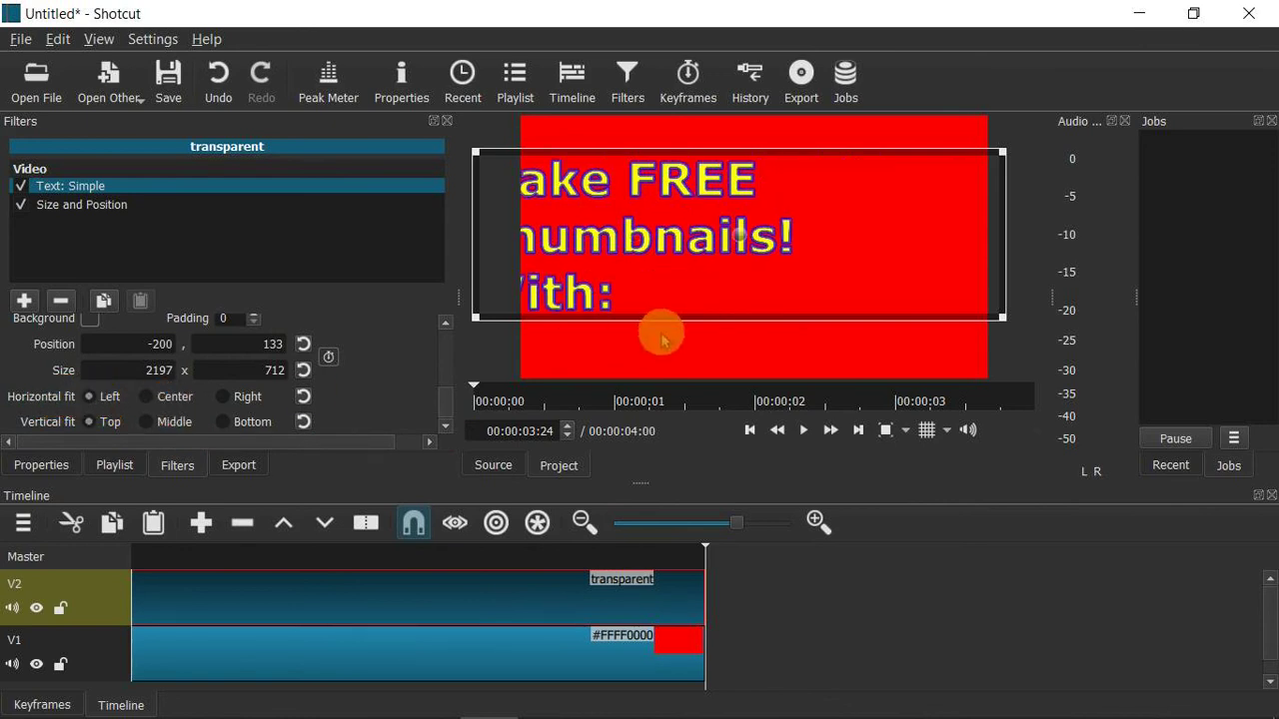
Move the text box to the frame's upper-left corner at about -8, -5 and enlarge it to about 2208 x 789
drag(735, 237, 794, 210)
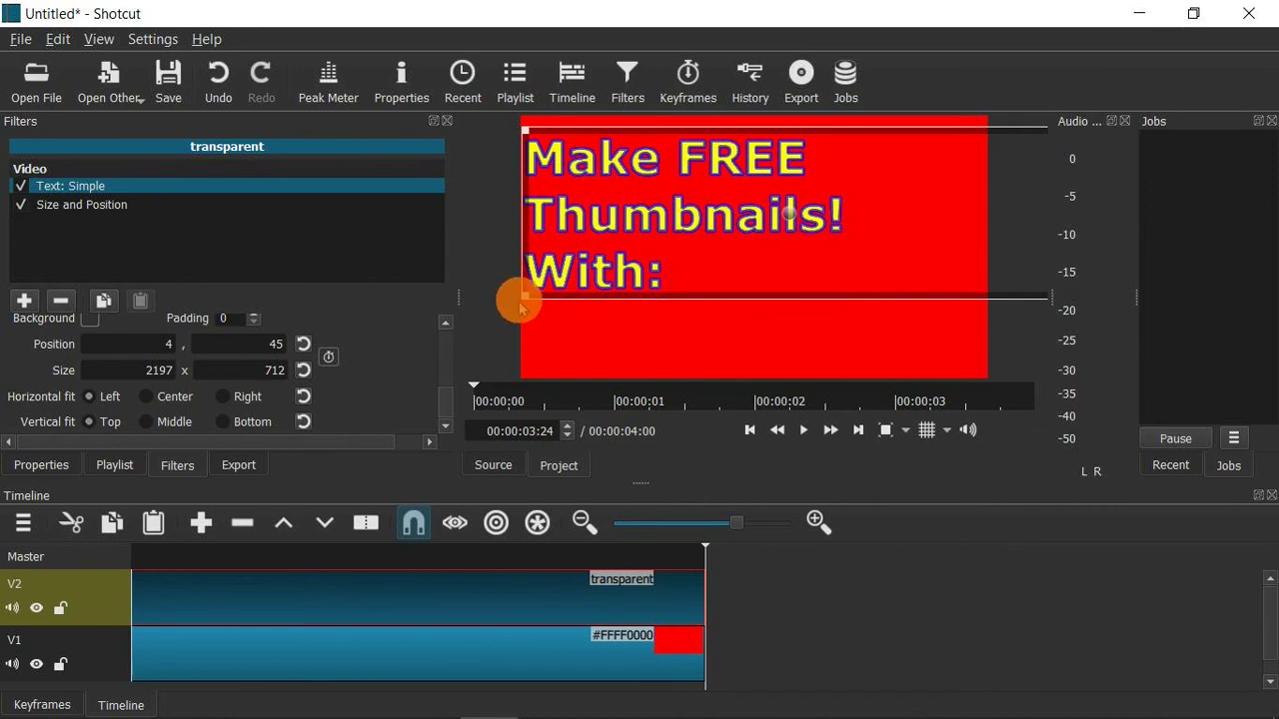
drag(520, 295, 518, 325)
drag(788, 208, 788, 196)
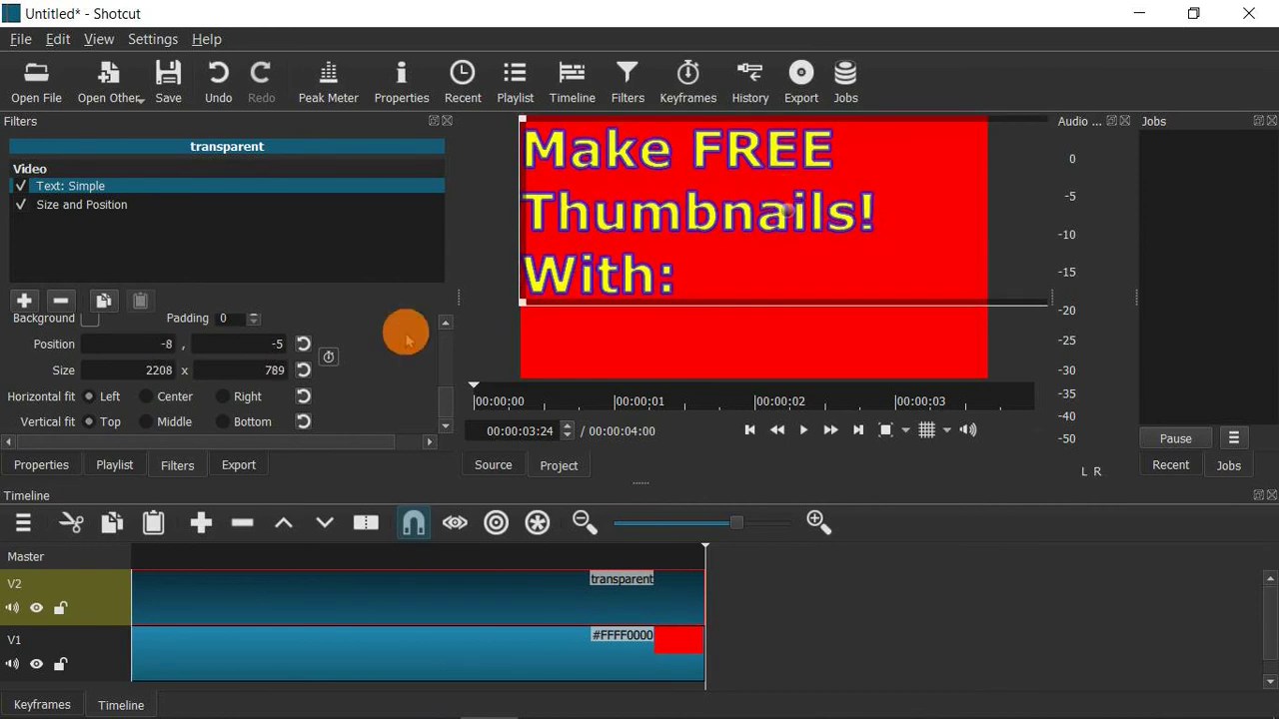
Open the font chooser of the Text: Simple filter and move it clear of the preview
scroll(445, 372, up, 5)
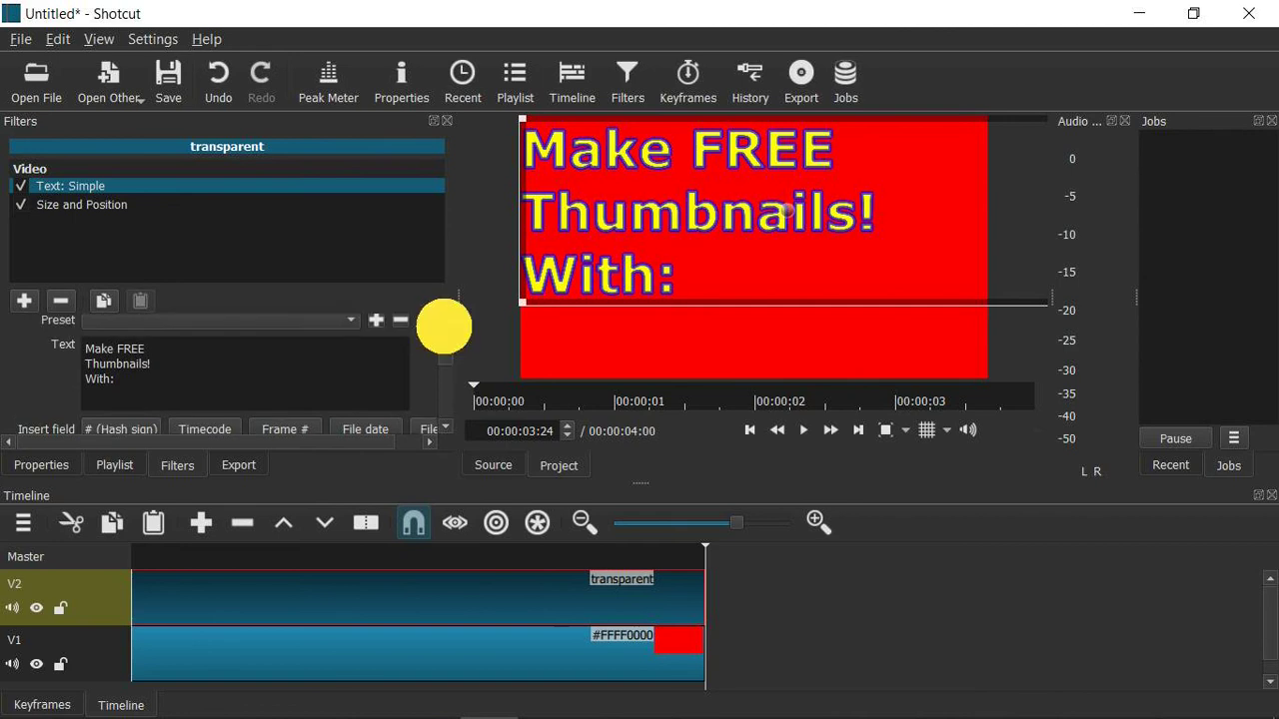
mouse_move(443, 333)
mouse_down()
mouse_move(429, 363)
mouse_move(443, 388)
mouse_move(441, 353)
mouse_up()
scroll(439, 360, down, 4)
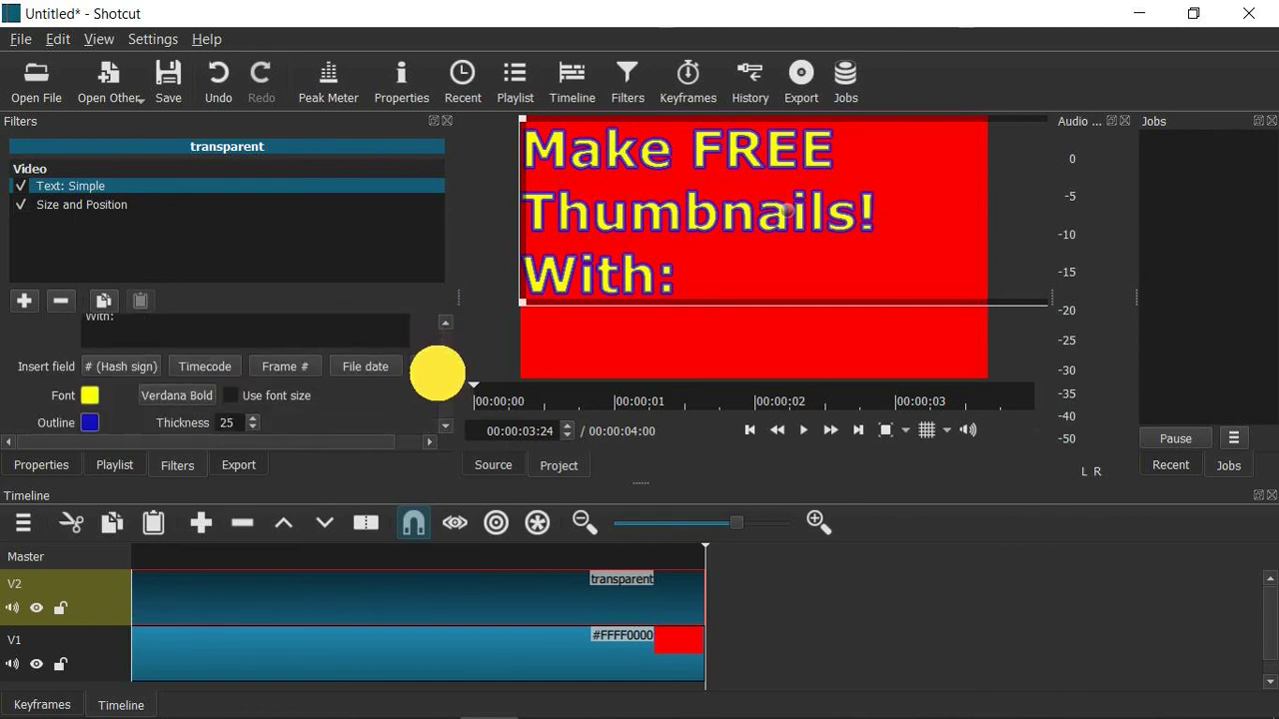
click(224, 382)
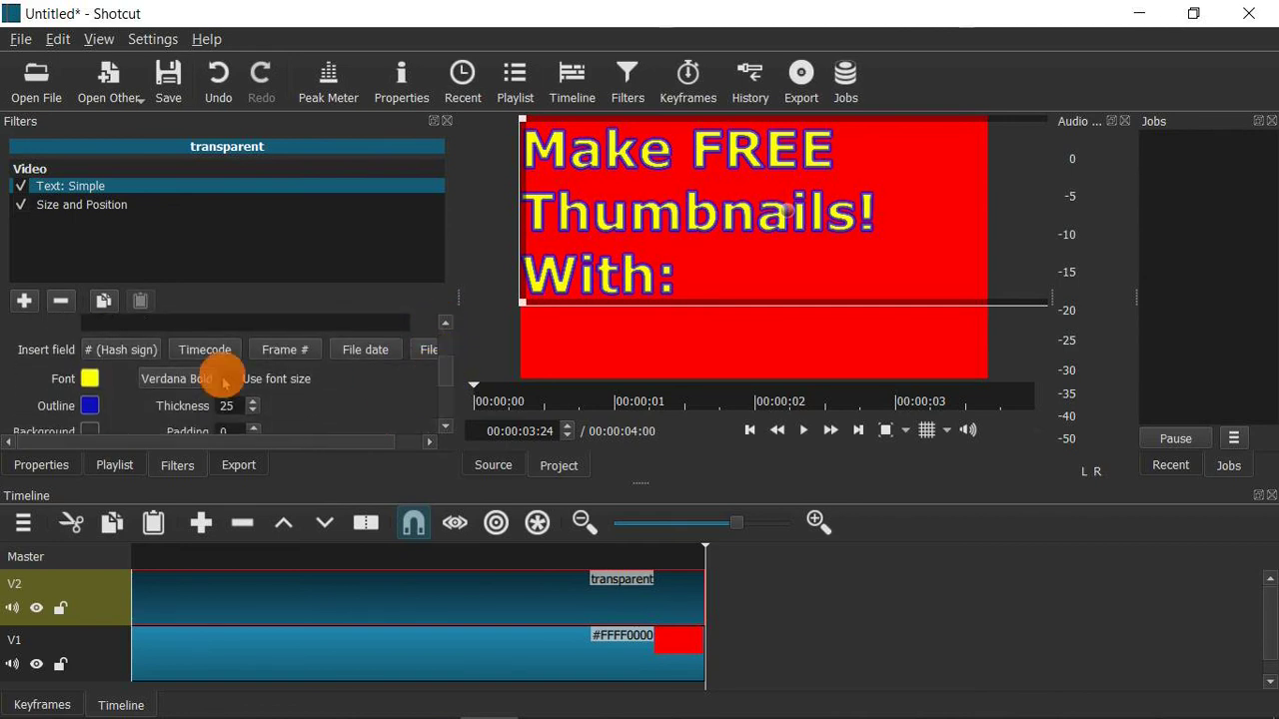
click(170, 382)
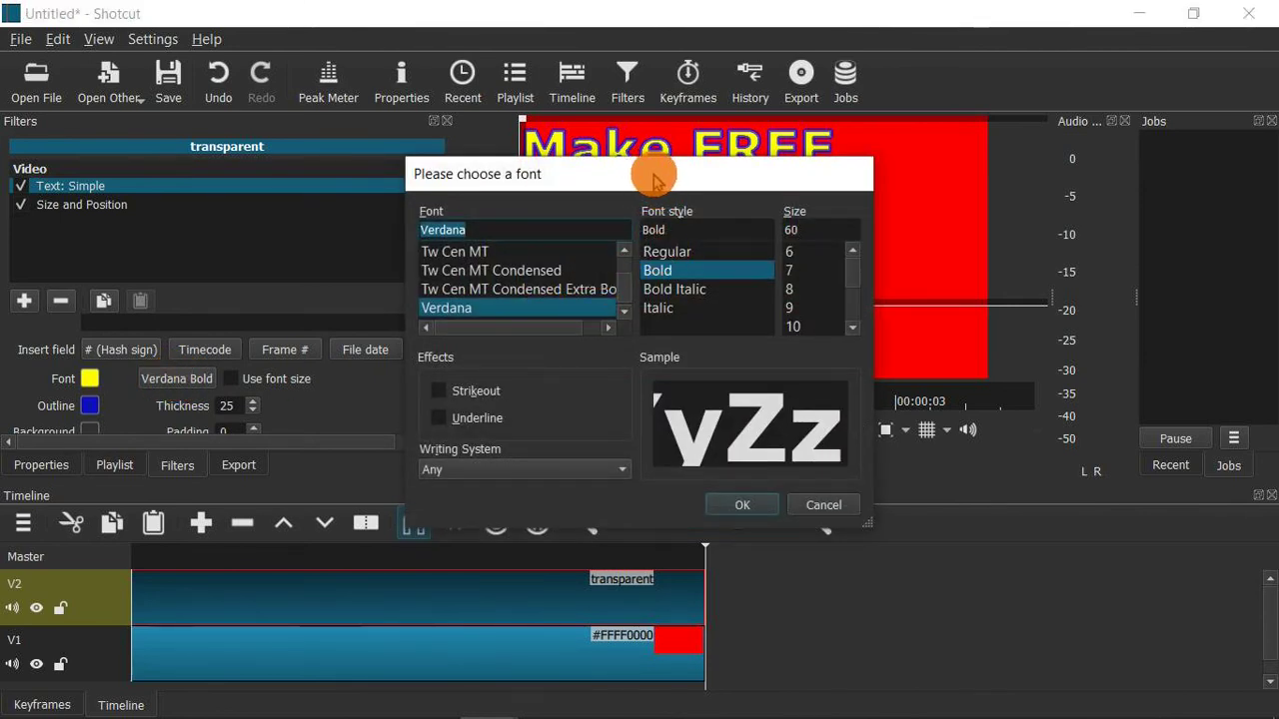
drag(644, 178, 284, 212)
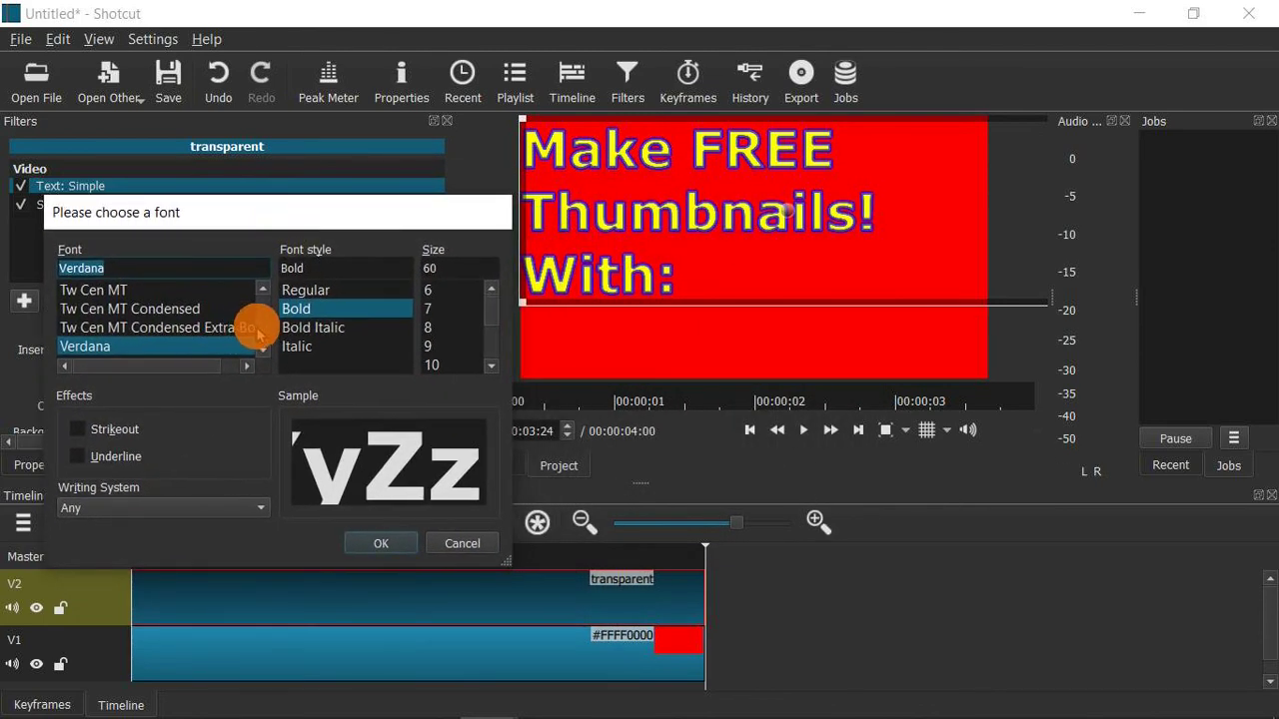
Try fonts from the start of the font list, from 8514oem and Agency FB through Arial Black to Bahnschrift
drag(262, 335, 265, 277)
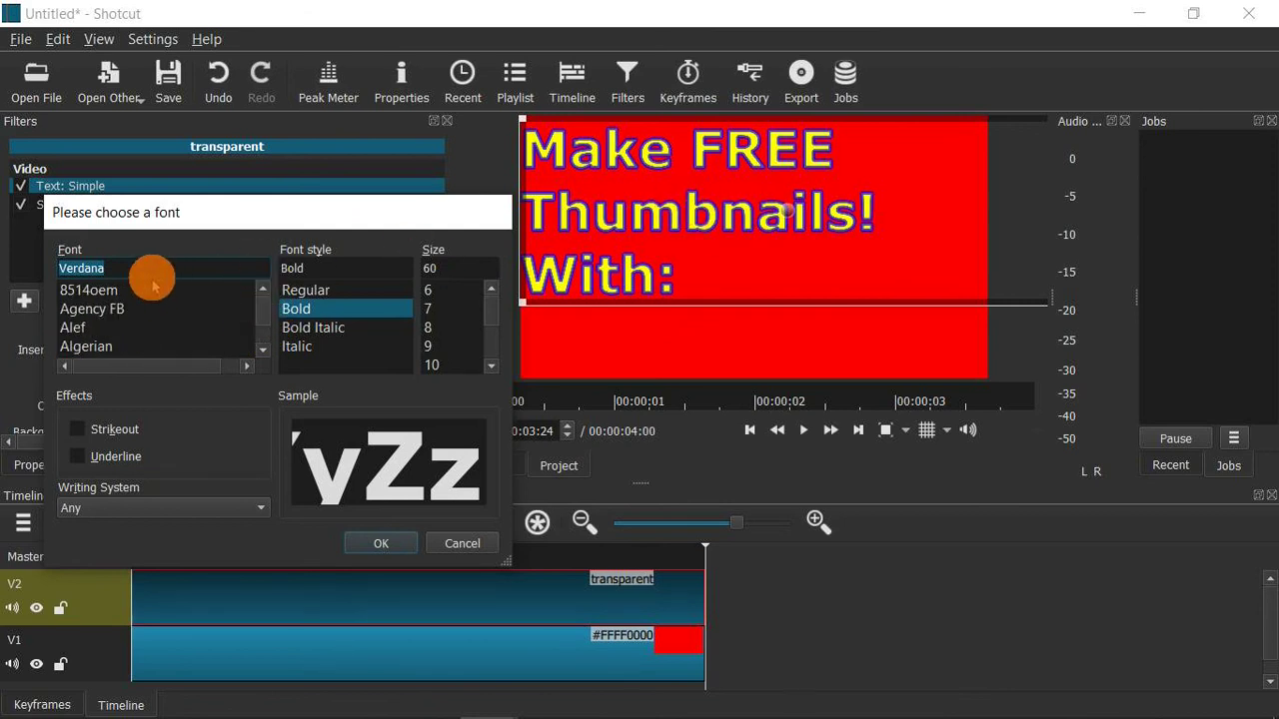
click(109, 294)
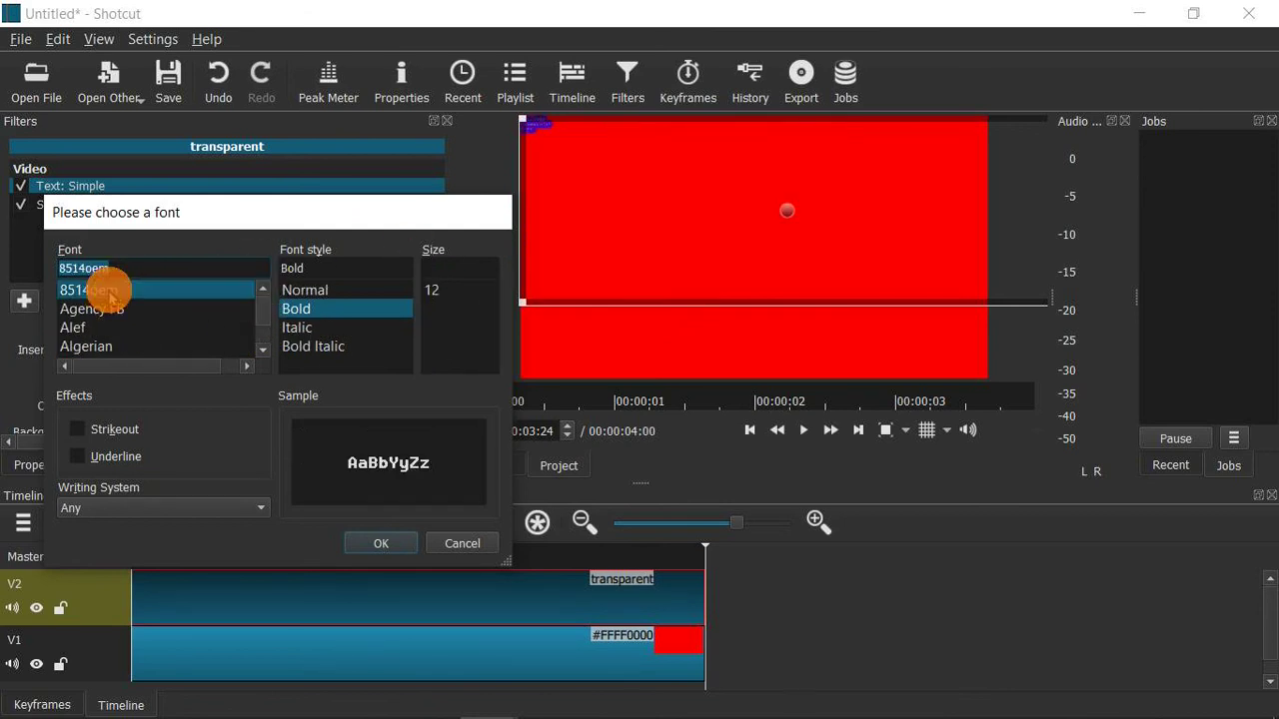
click(108, 312)
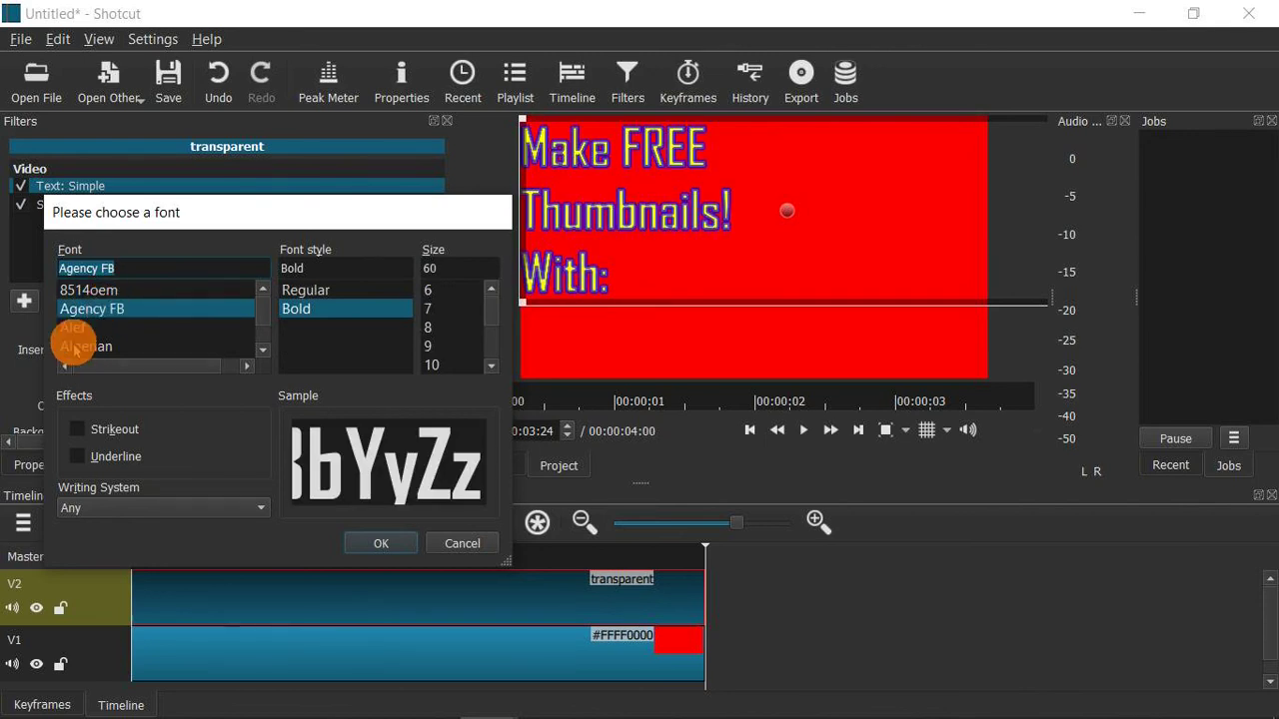
click(74, 336)
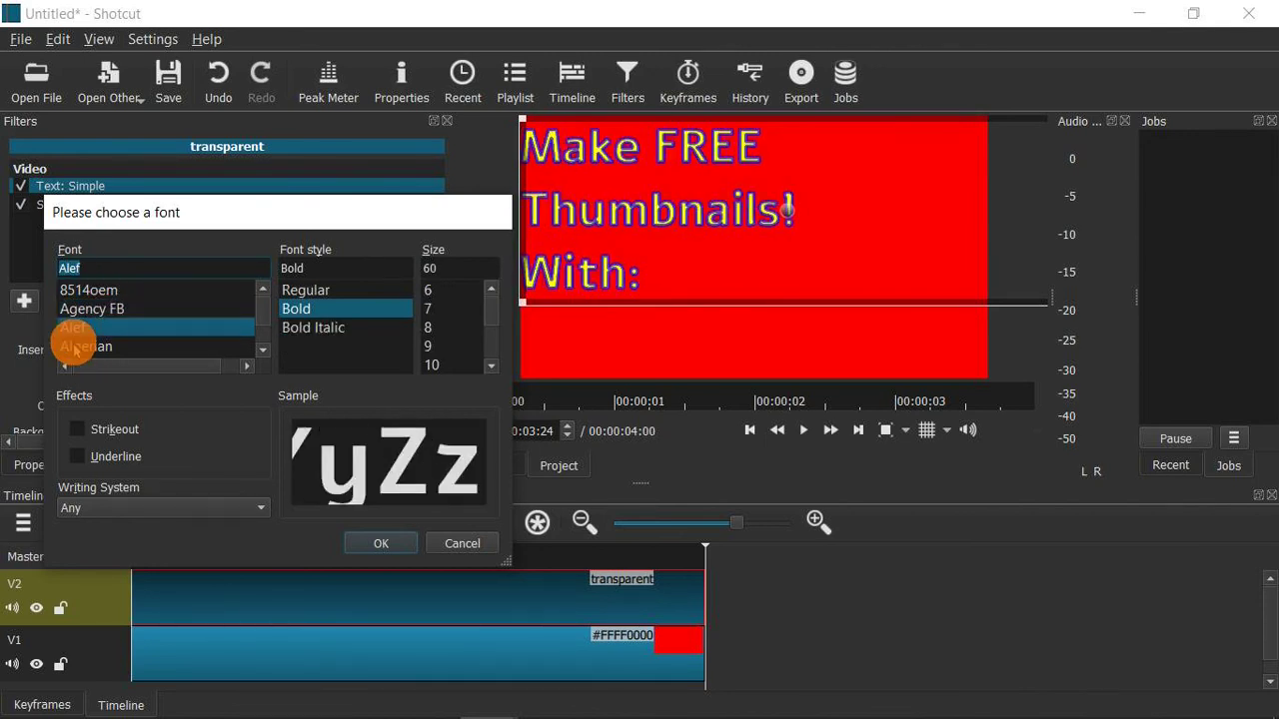
click(74, 346)
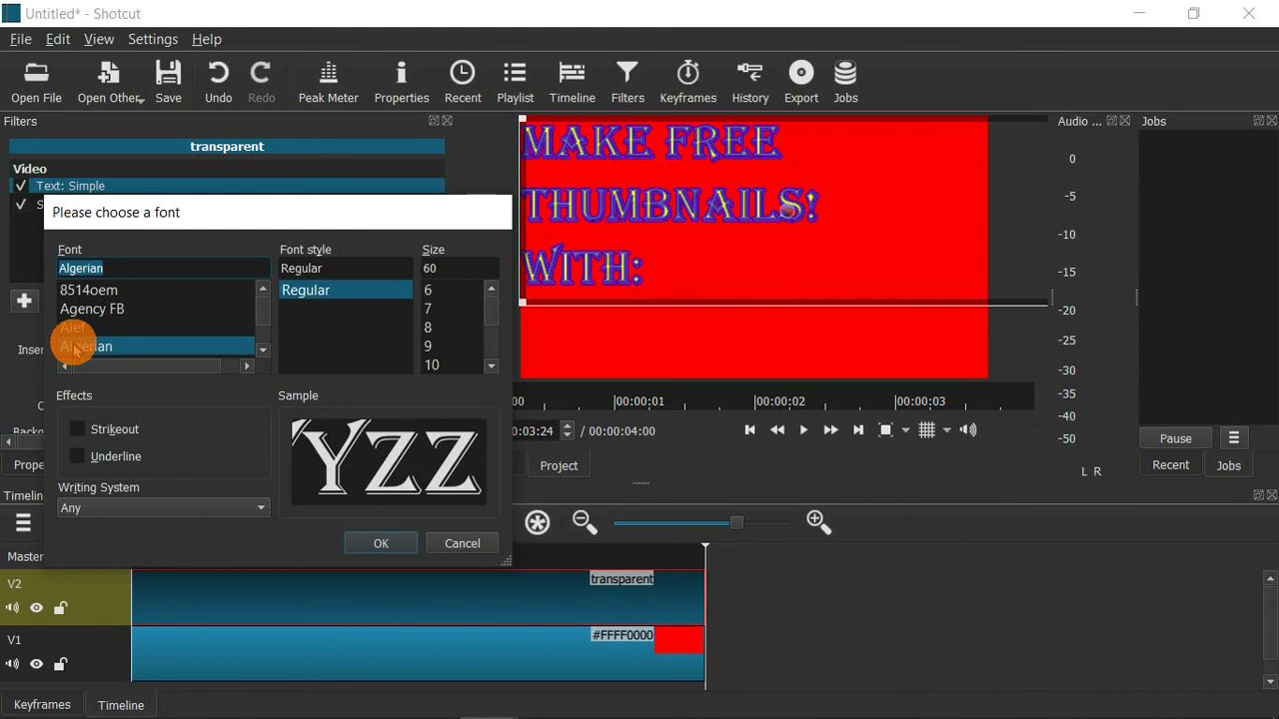
key(Down)
key(Down)
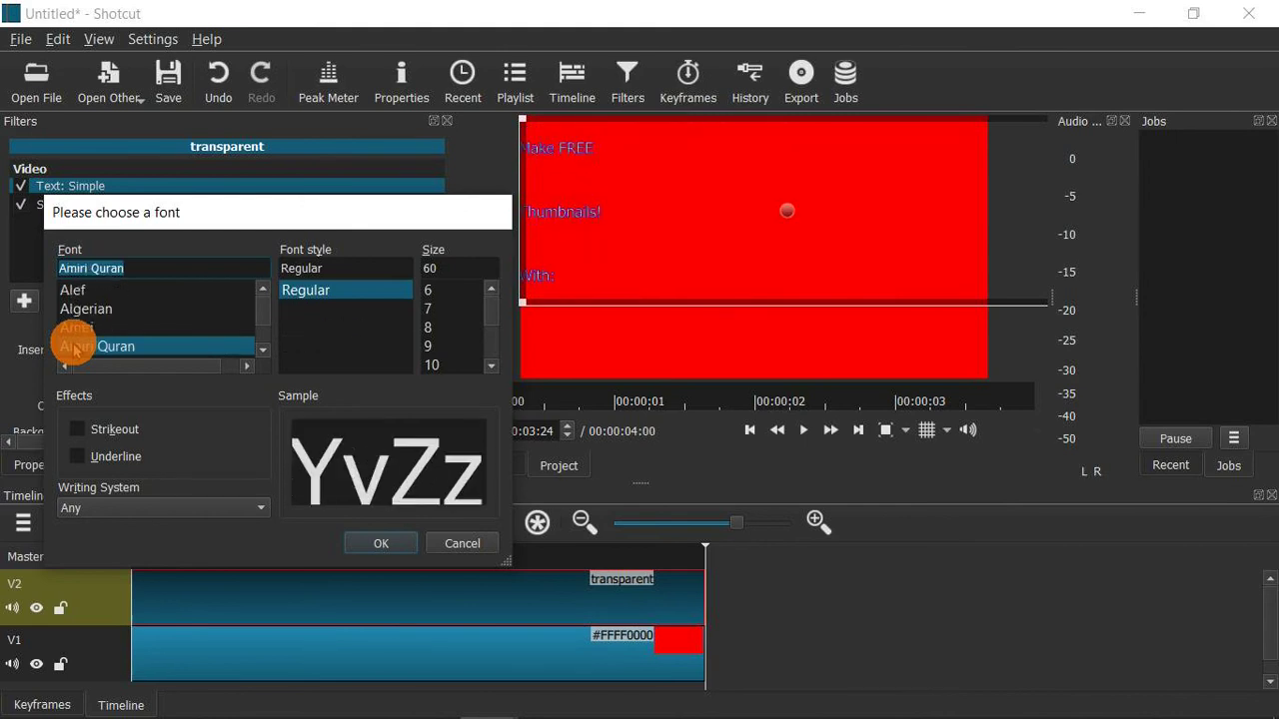
key(Down)
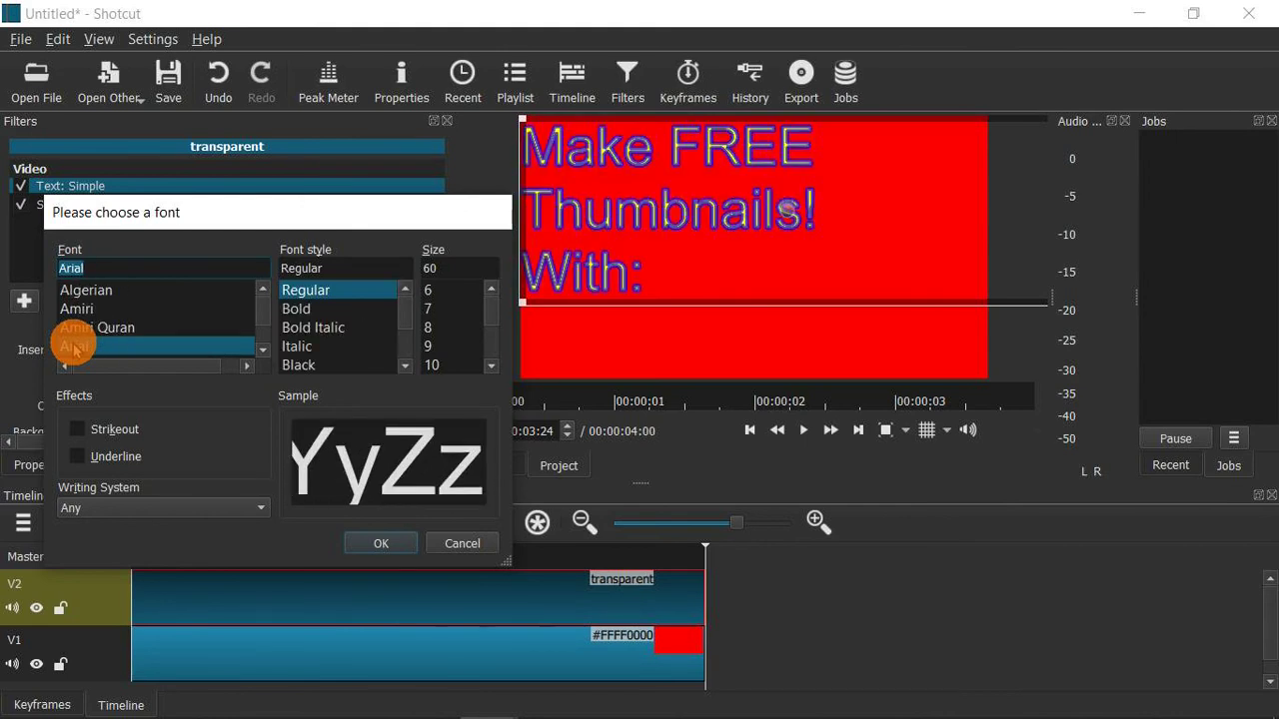
key(Down)
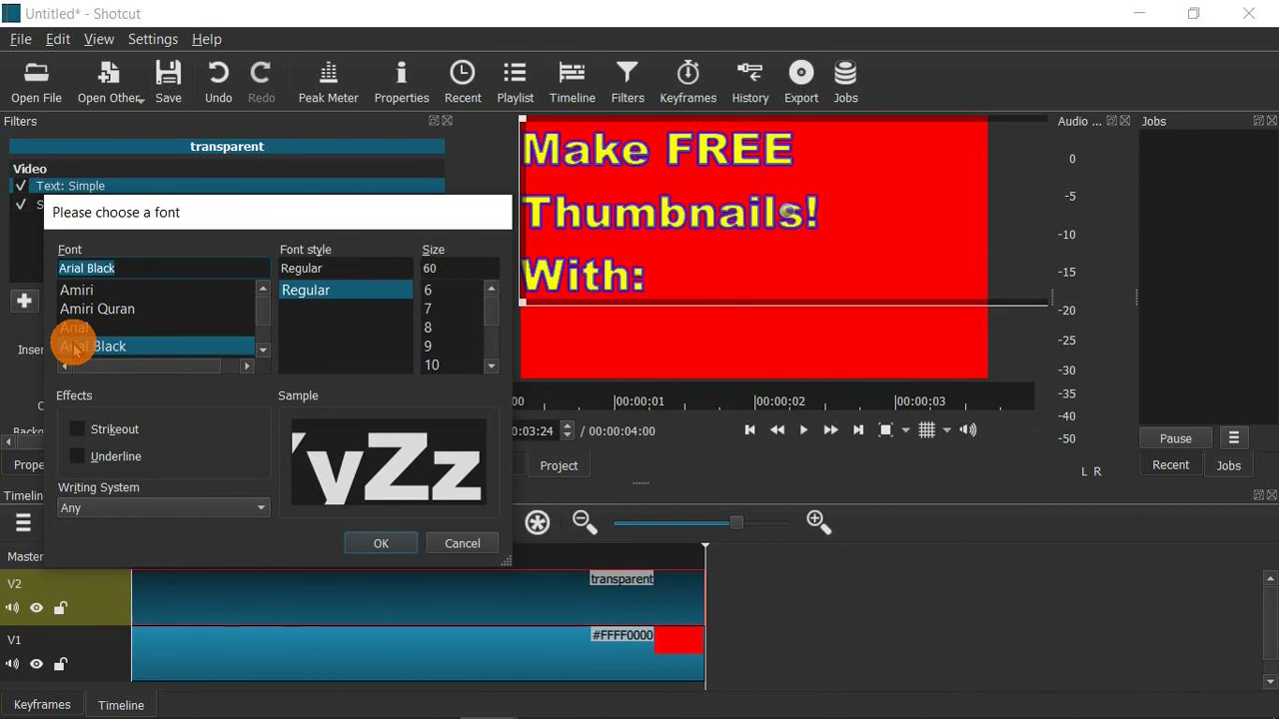
key(Down)
key(Down)
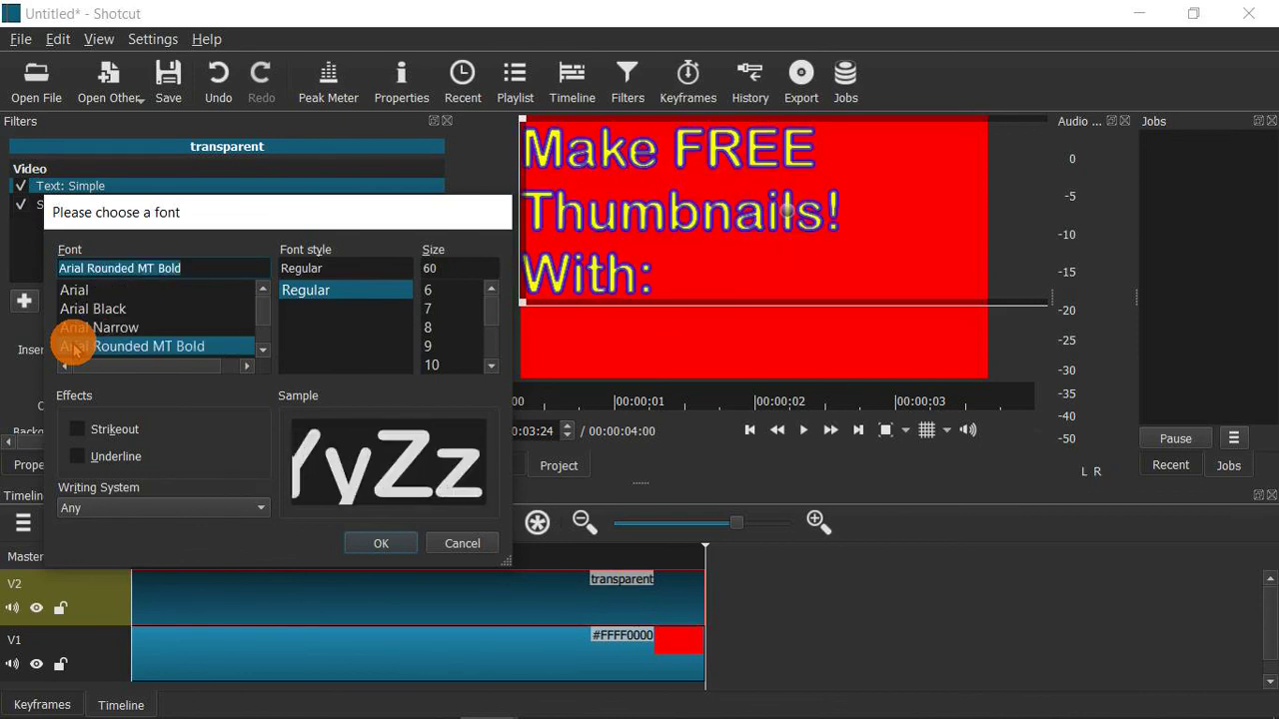
key(Down)
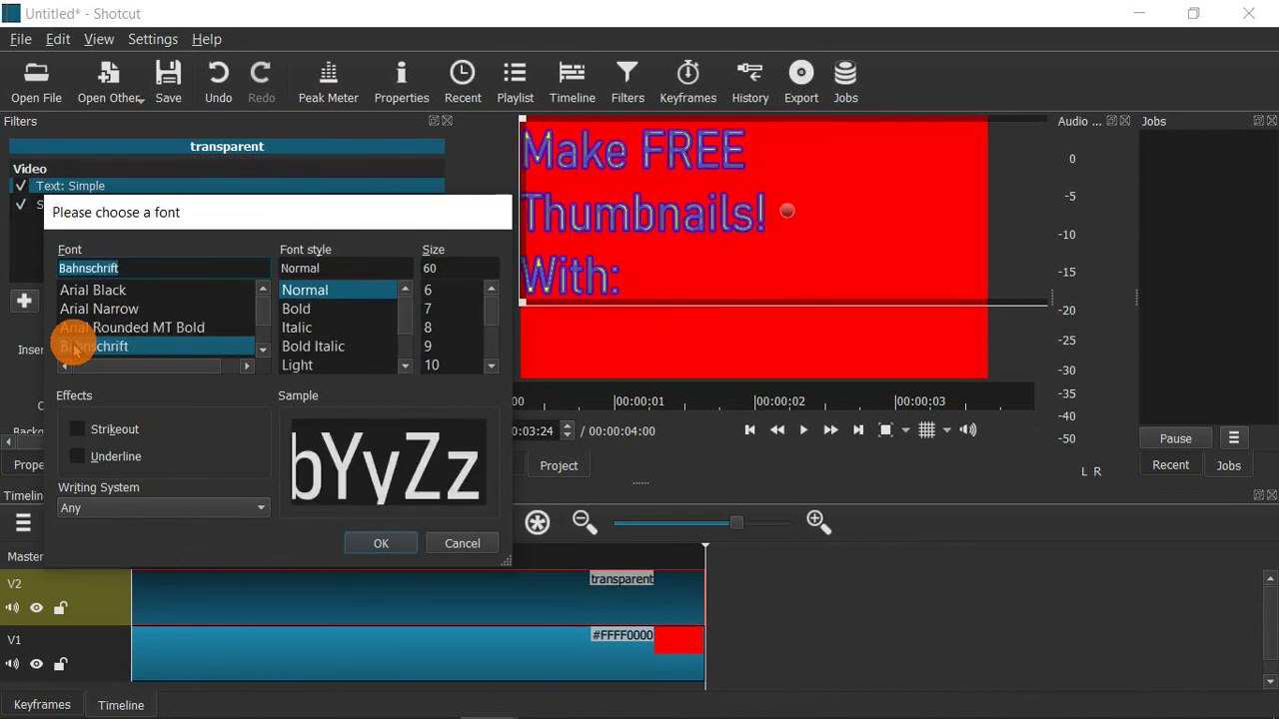
Set the text's font to Tahoma Bold and accept the choice
key(Down)
key(t)
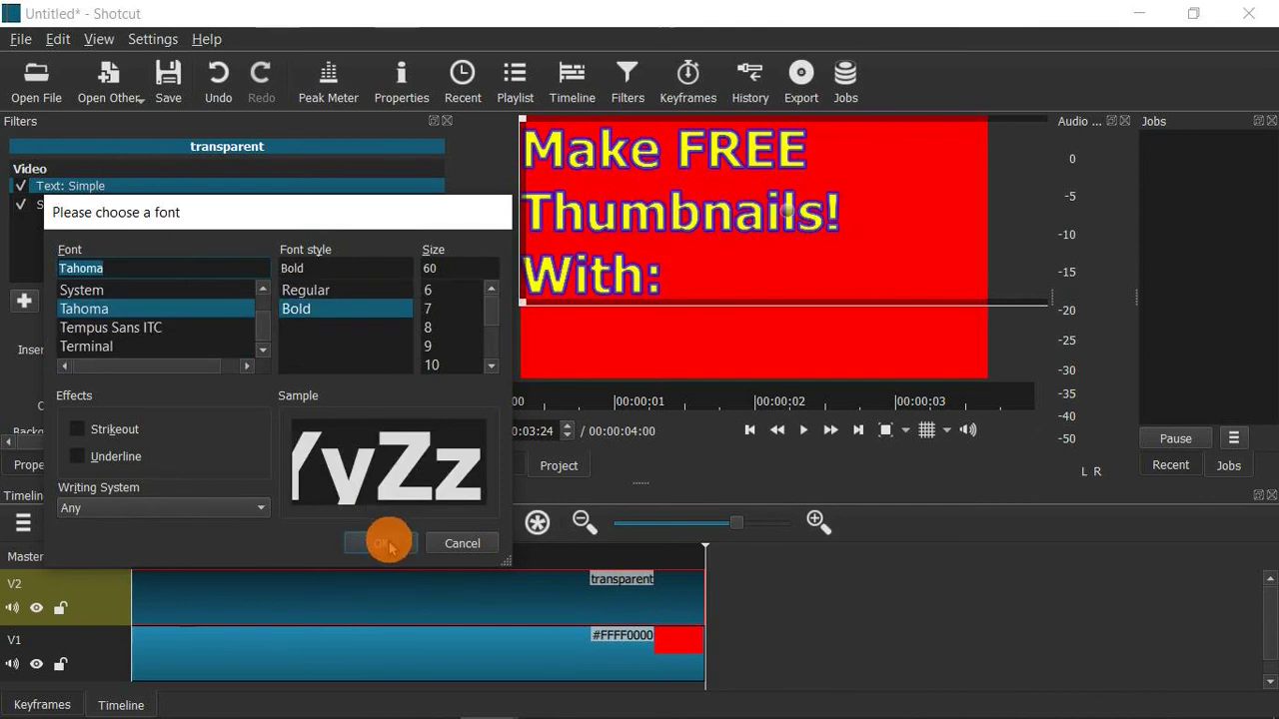
click(380, 541)
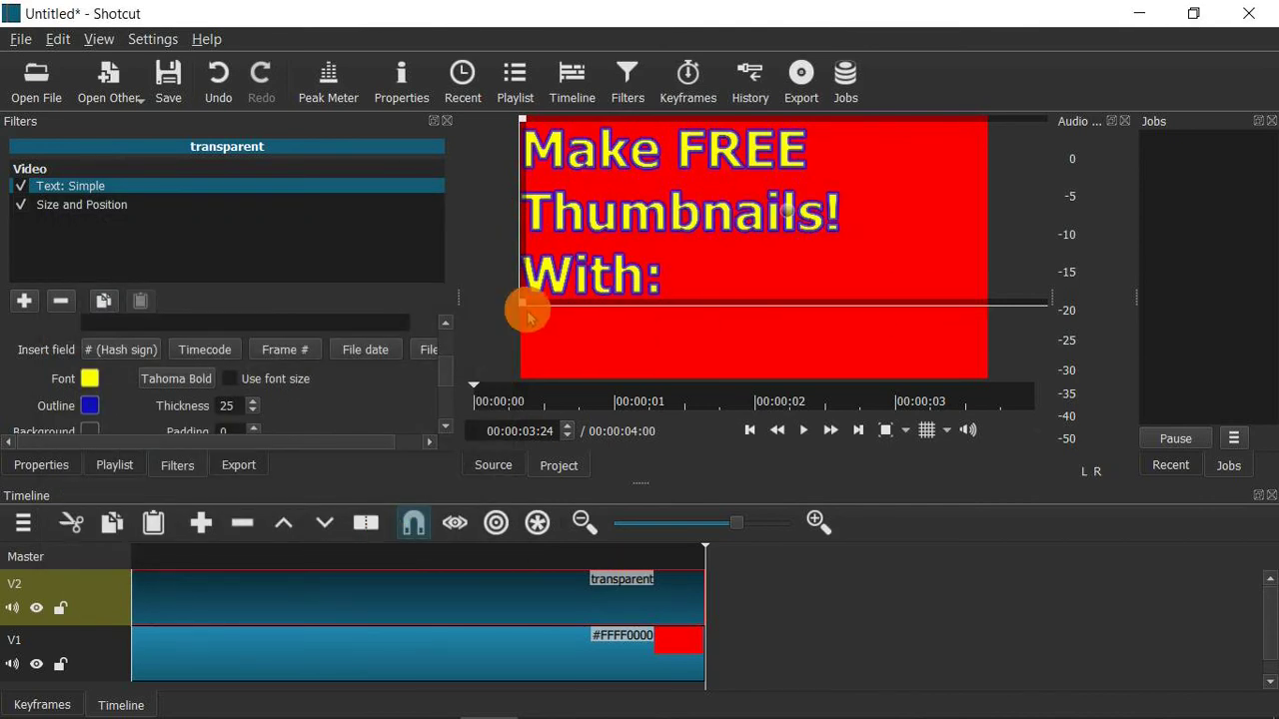
Enlarge the text box in the preview and move it so the three text lines start near the frame's upper-left corner
drag(518, 302, 511, 329)
drag(782, 228, 786, 222)
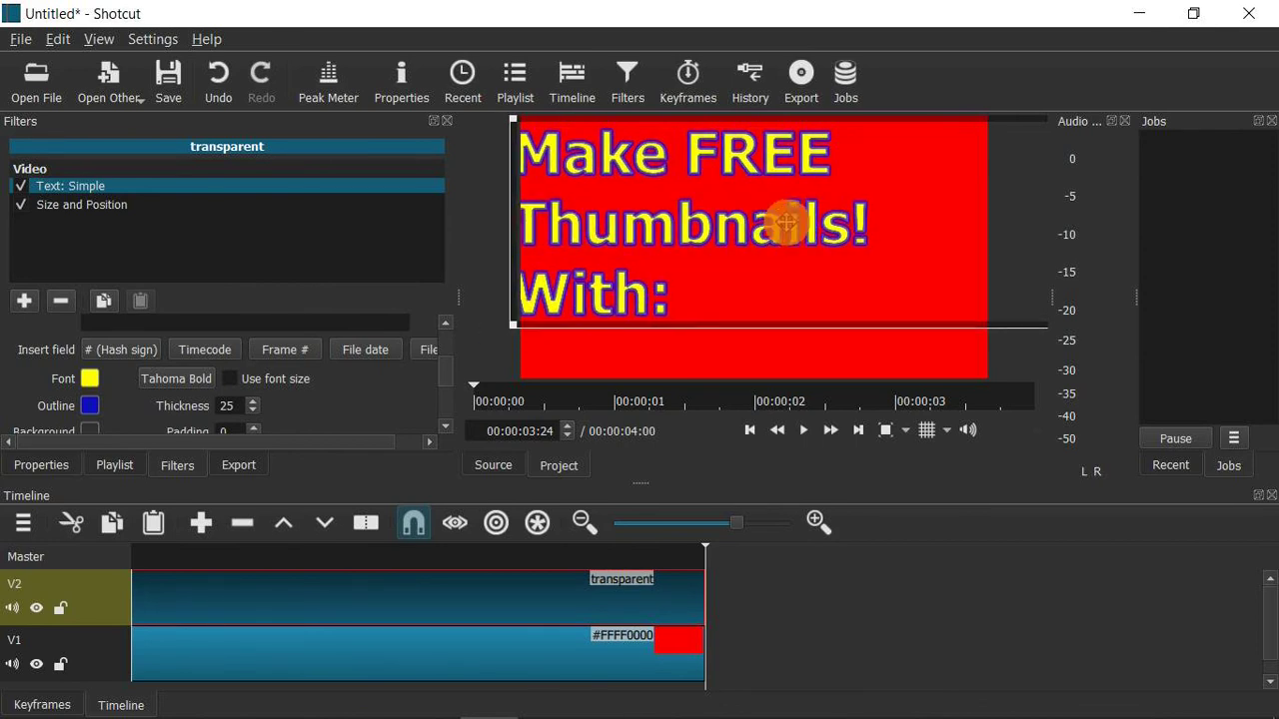
drag(540, 336, 514, 335)
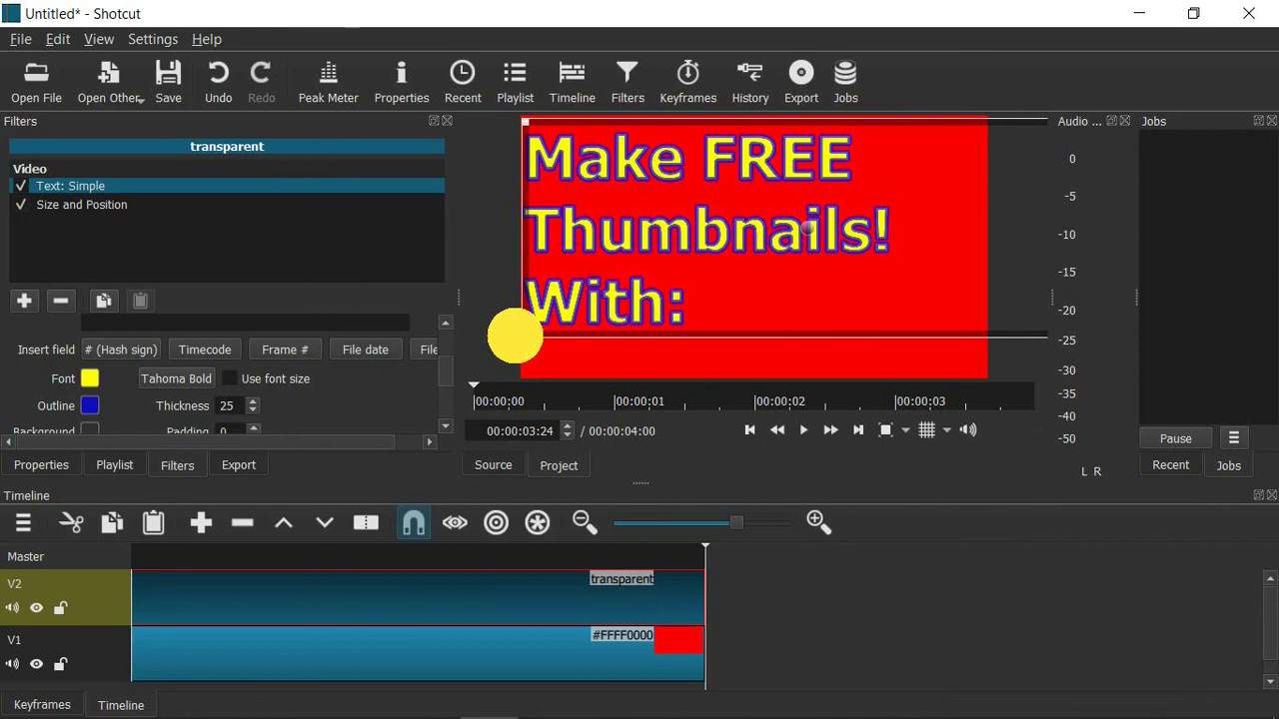
drag(514, 335, 514, 336)
click(804, 236)
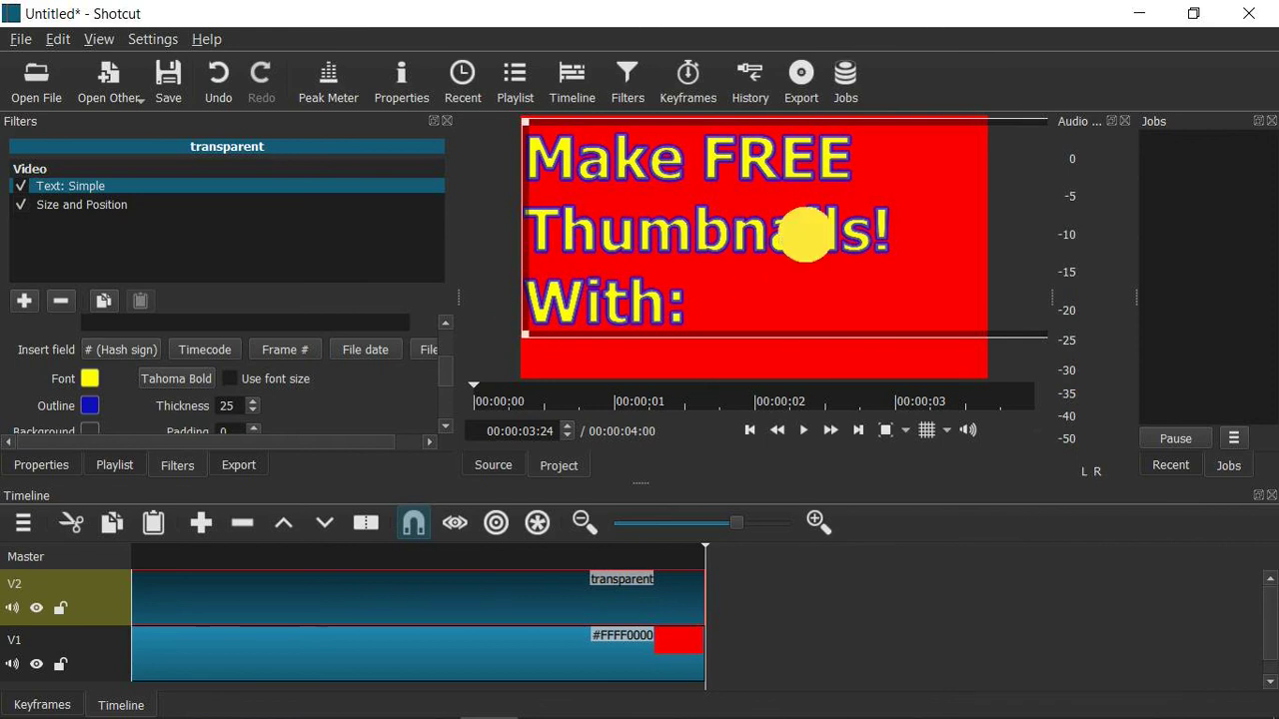
drag(809, 223, 810, 211)
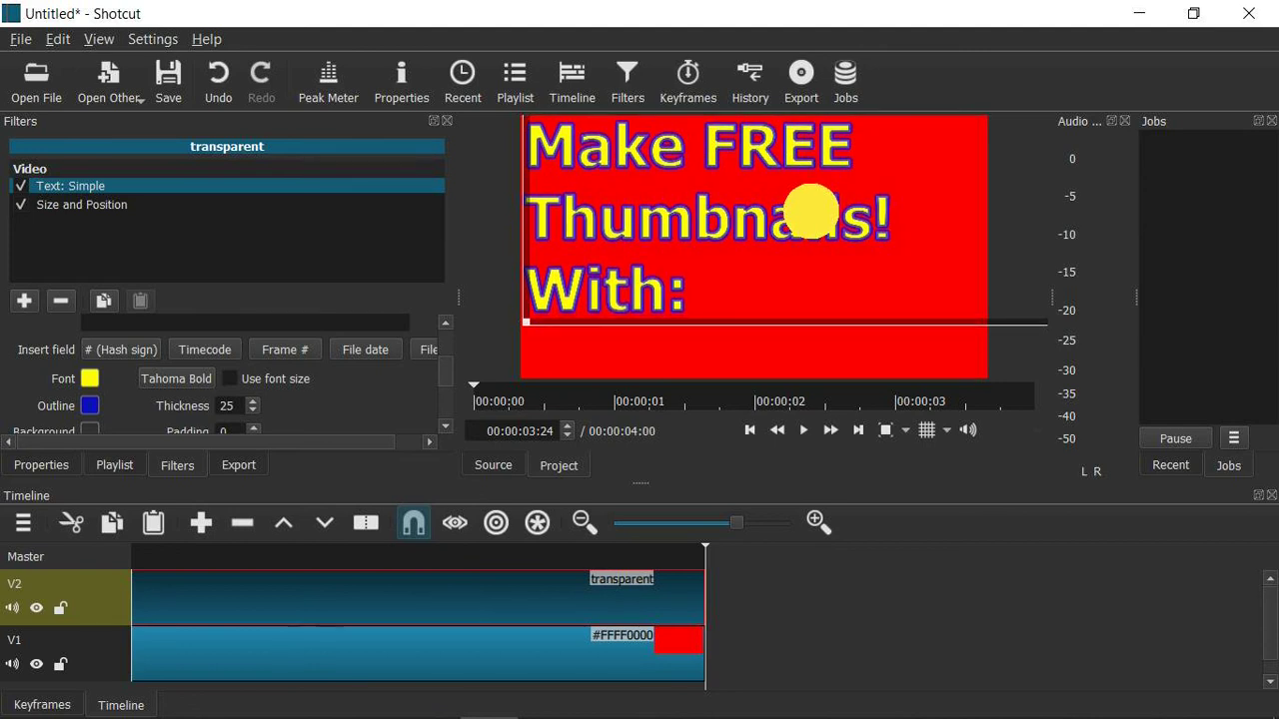
drag(810, 210, 811, 213)
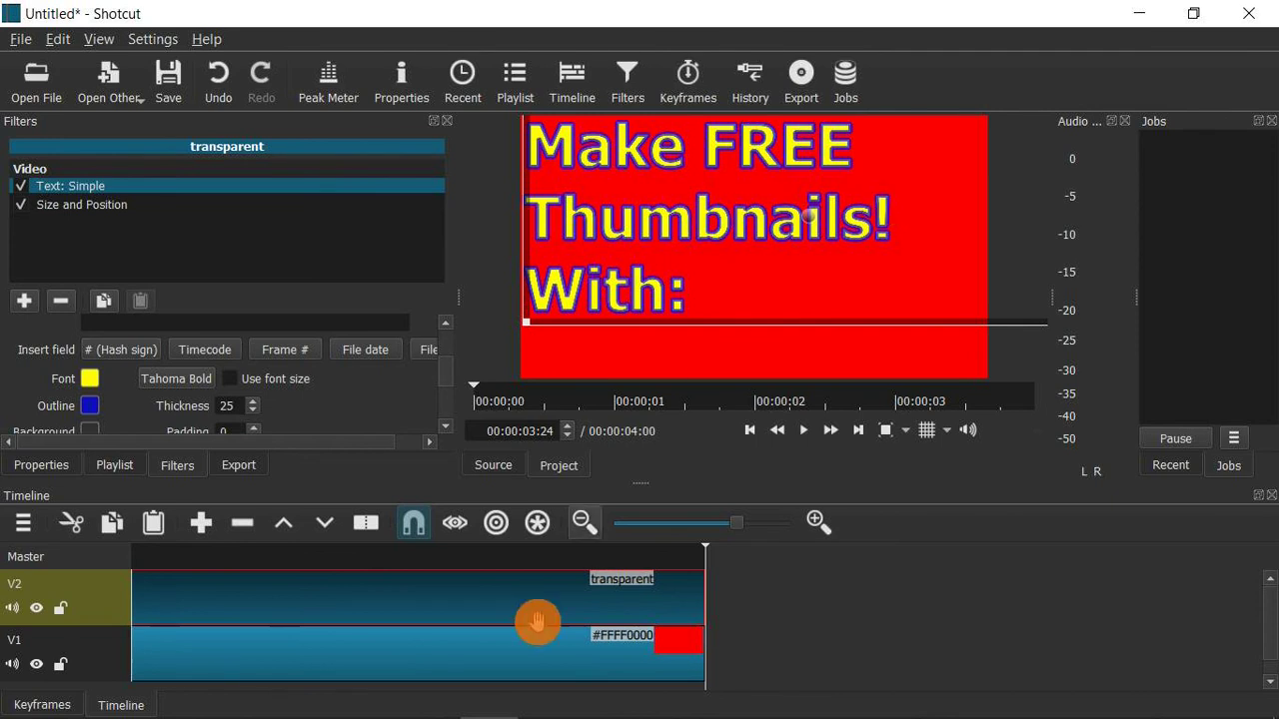
Add a video track and open the image youtube-4947565_1920.jpg from the Youtube folder in Saved Pictures
click(22, 523)
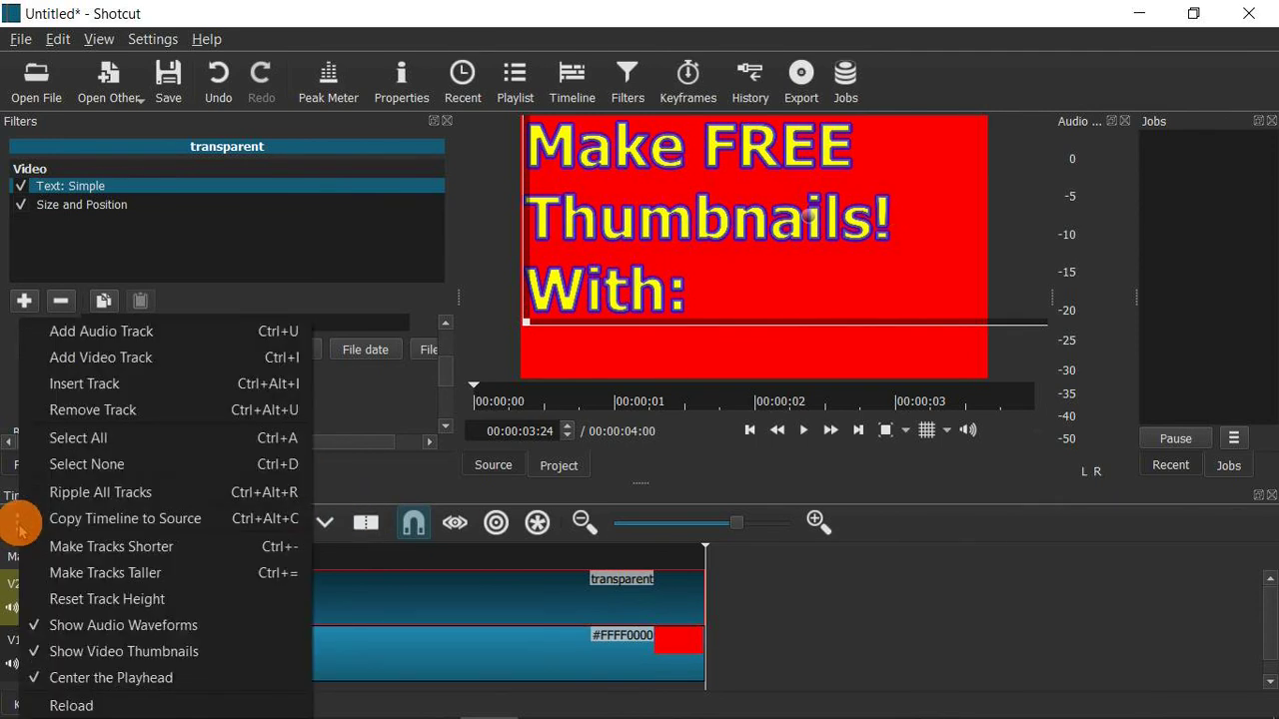
click(118, 365)
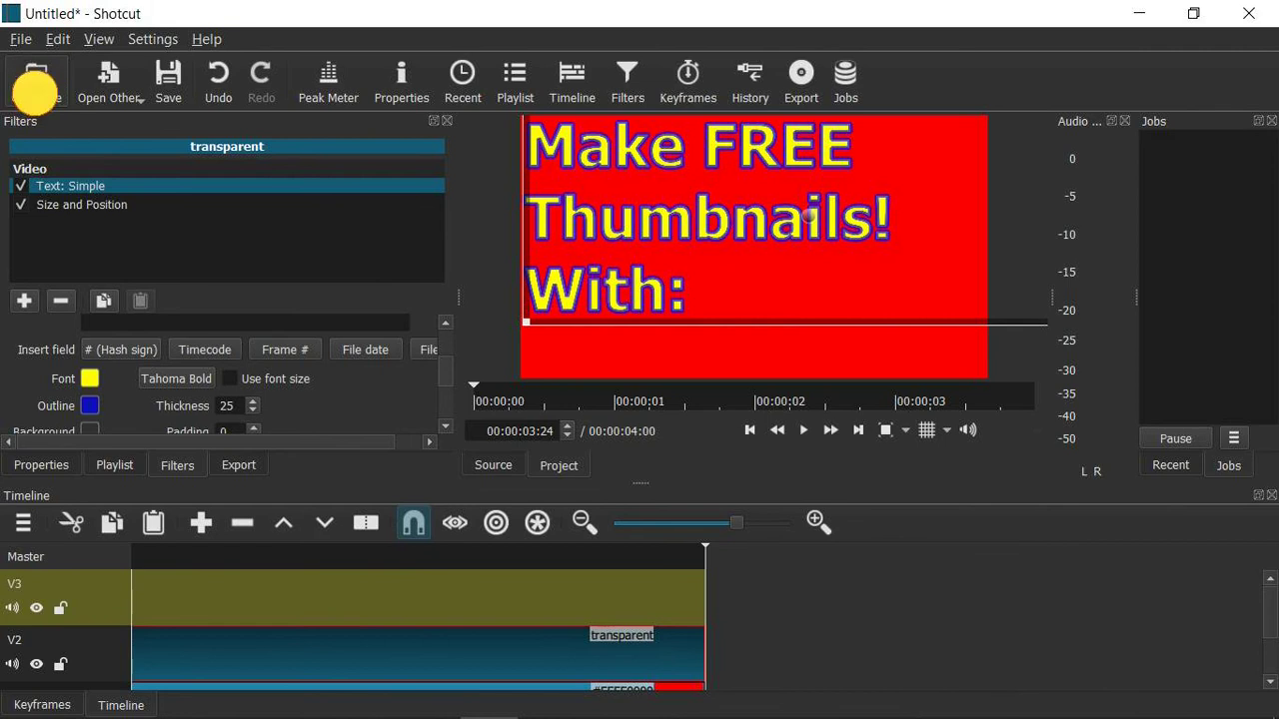
click(34, 90)
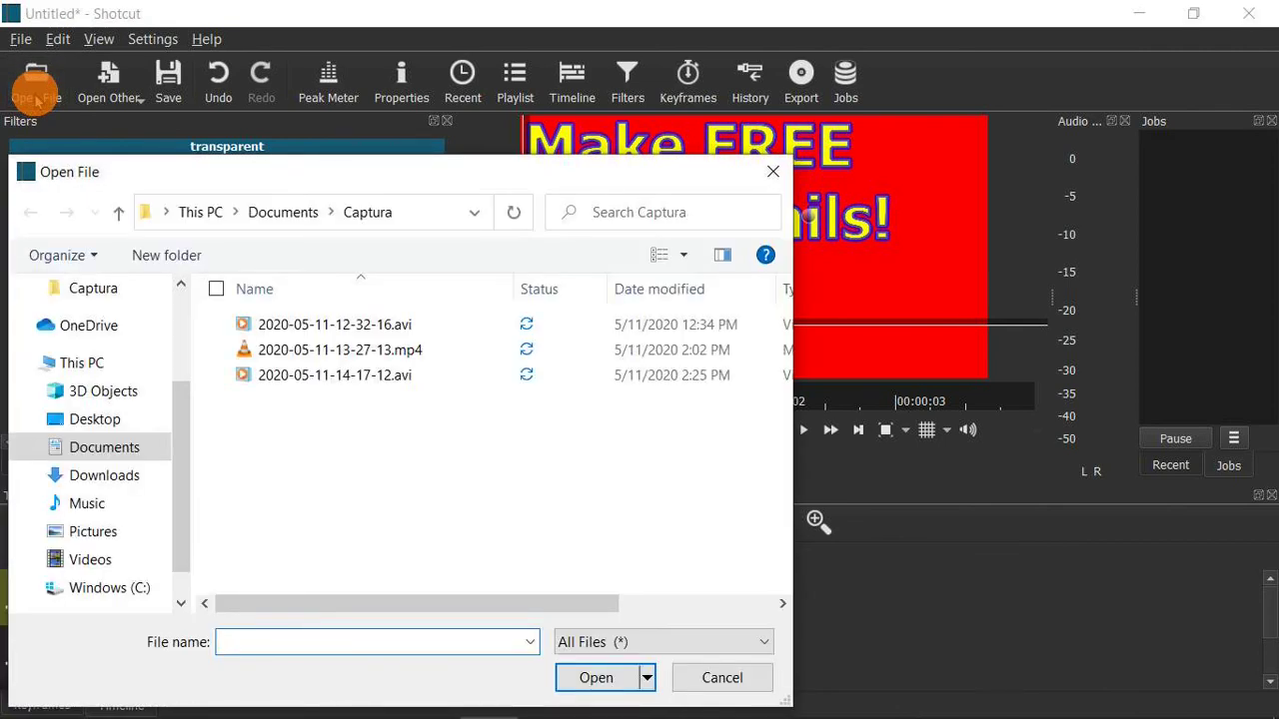
click(86, 535)
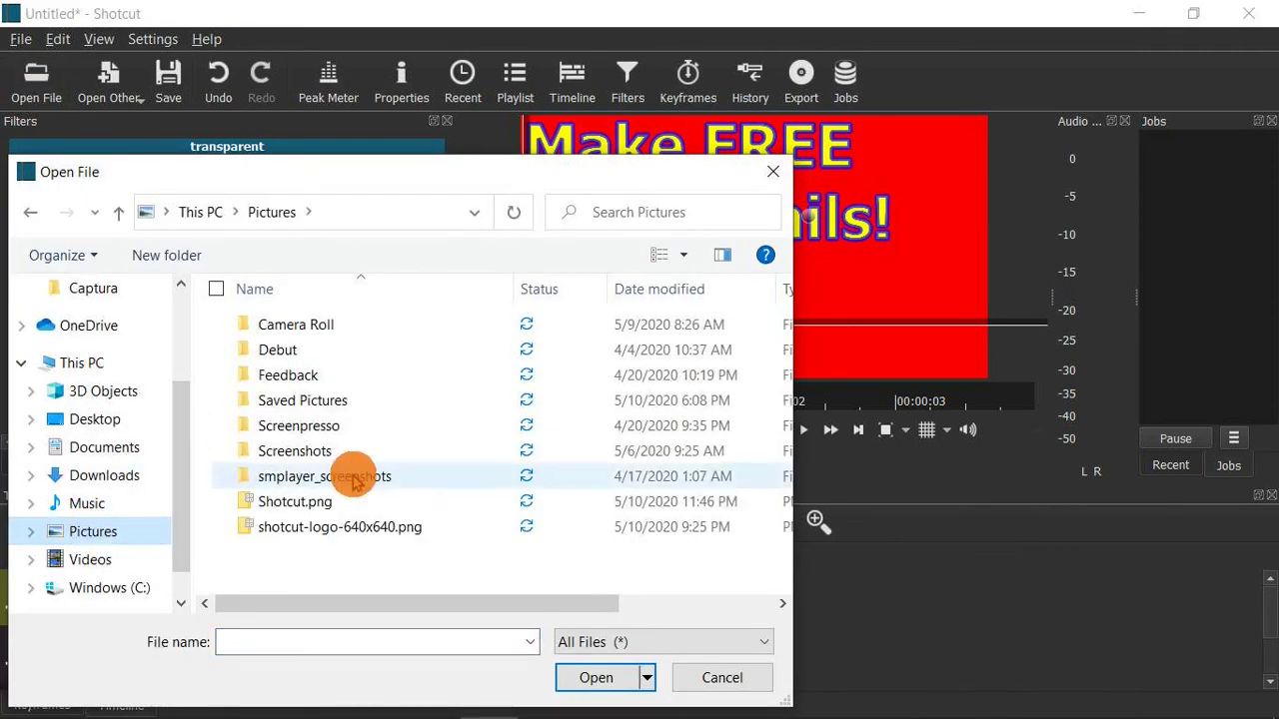
double_click(300, 405)
click(300, 401)
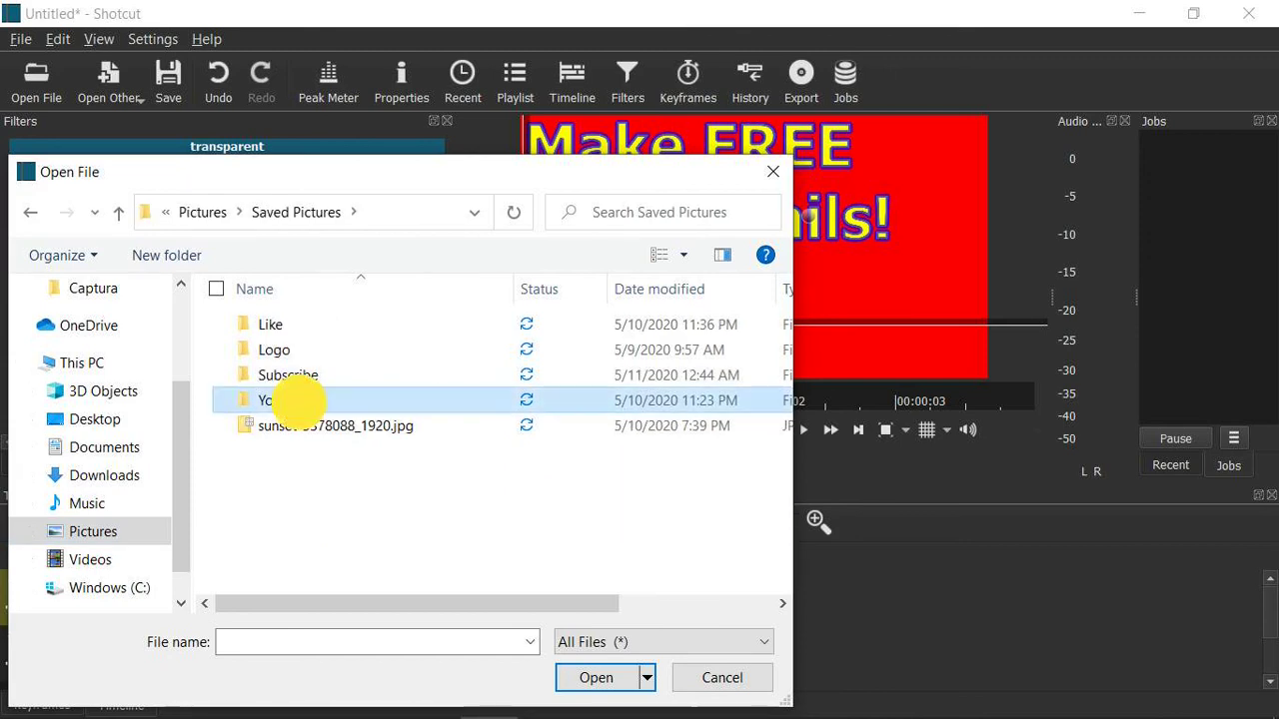
double_click(299, 401)
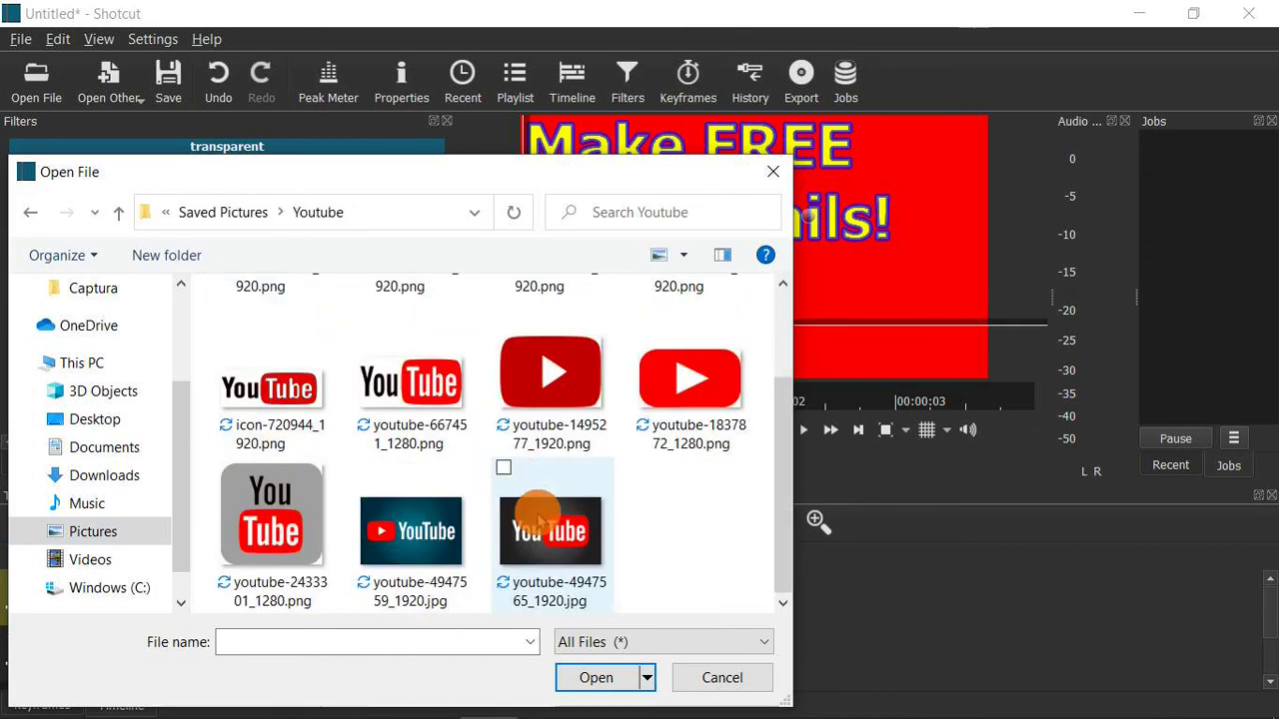
double_click(529, 514)
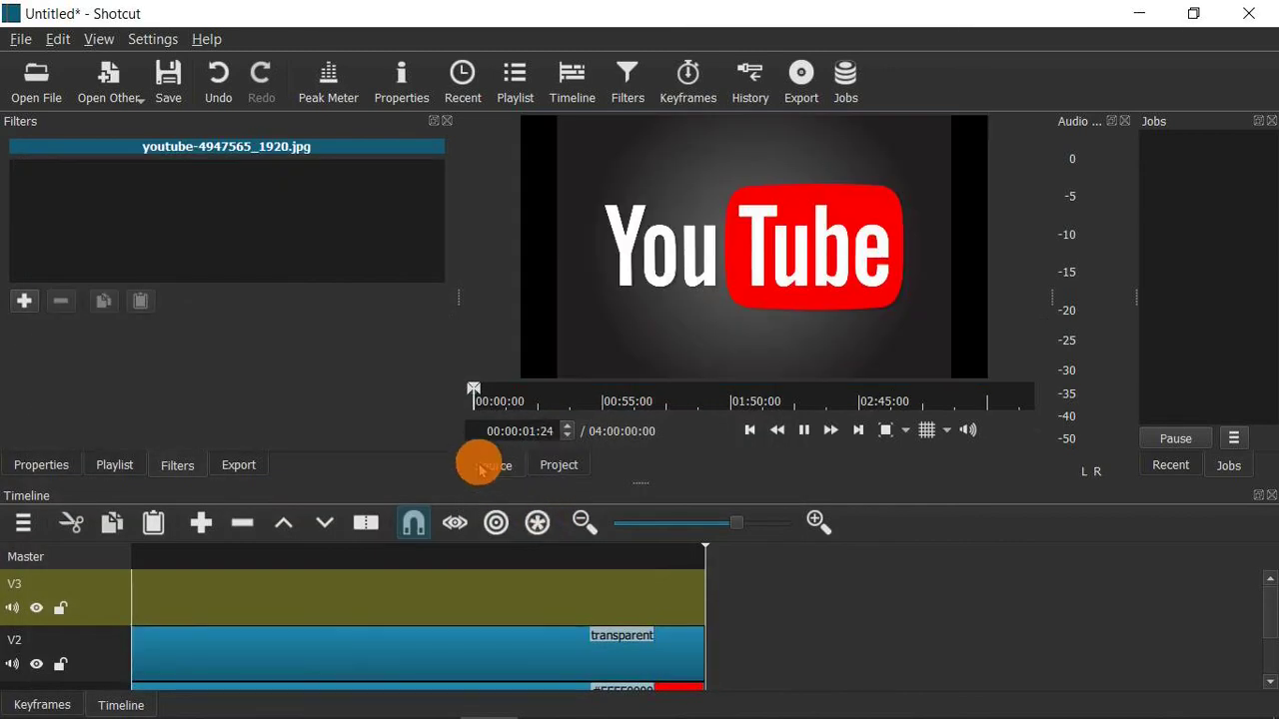
Place the YouTube image at the start of track V3 and add a Size and Position filter to it
drag(748, 251, 137, 577)
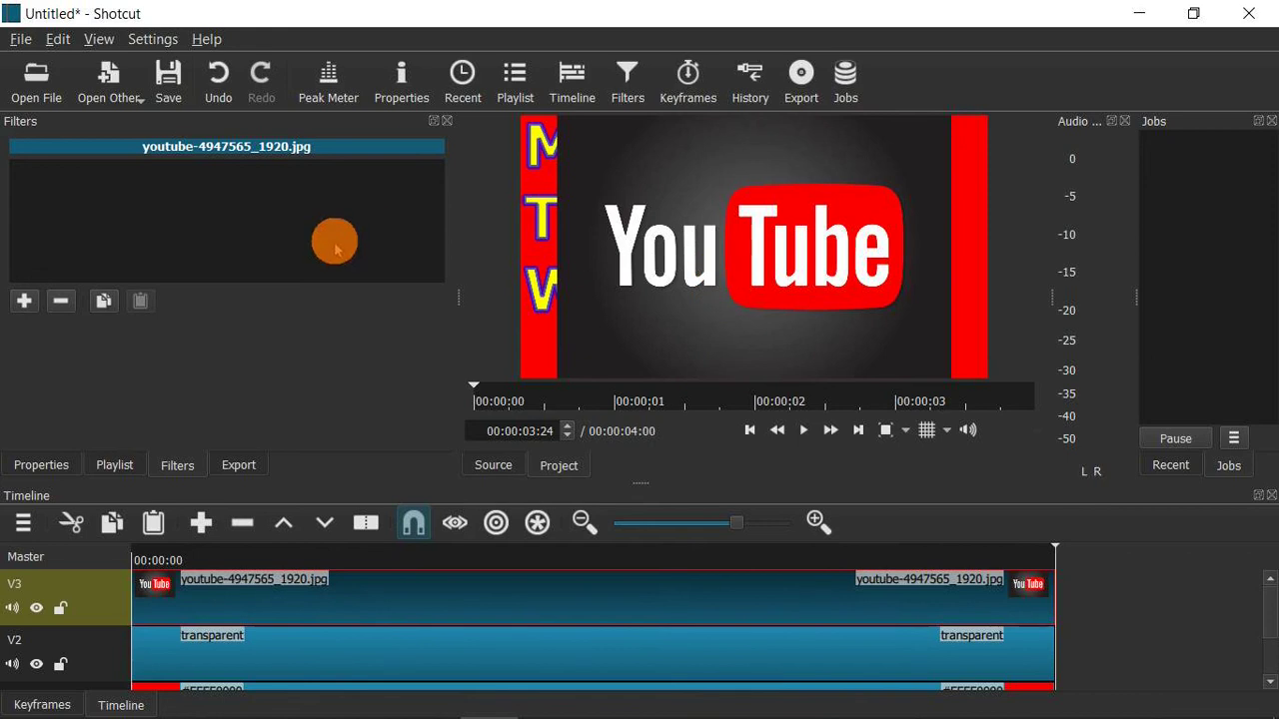
click(23, 300)
scroll(182, 323, down, 1)
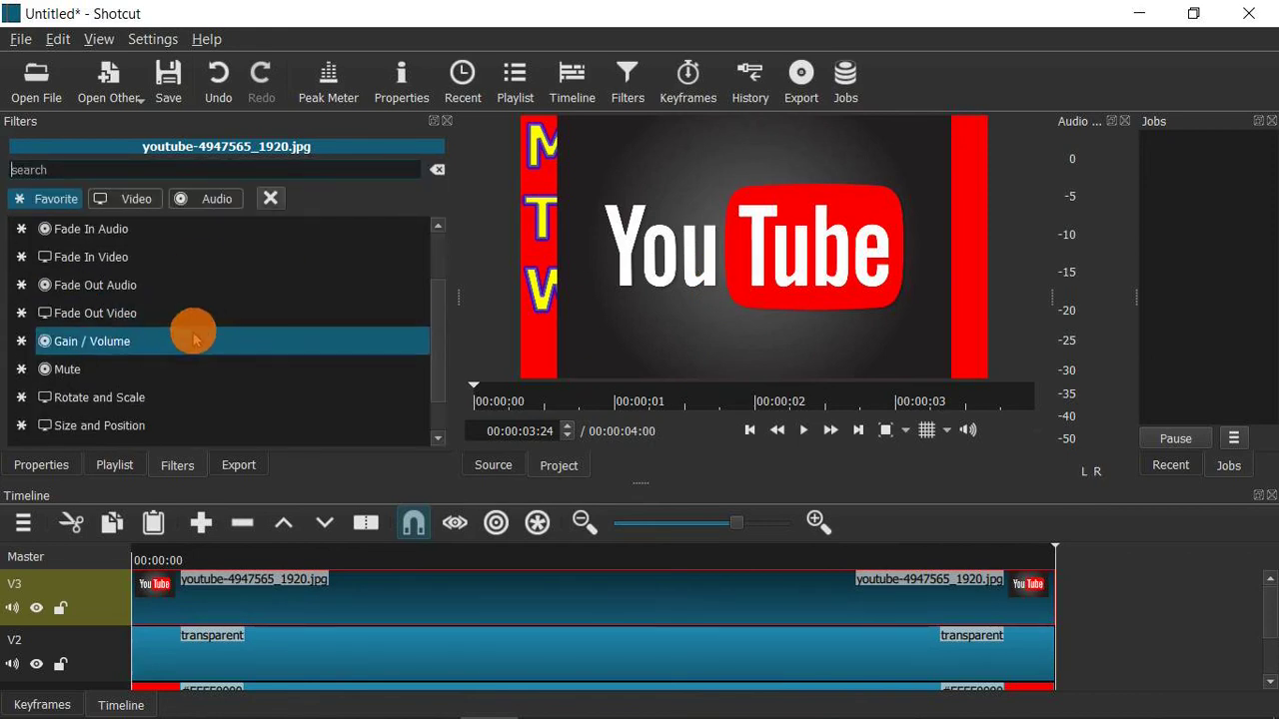
click(139, 427)
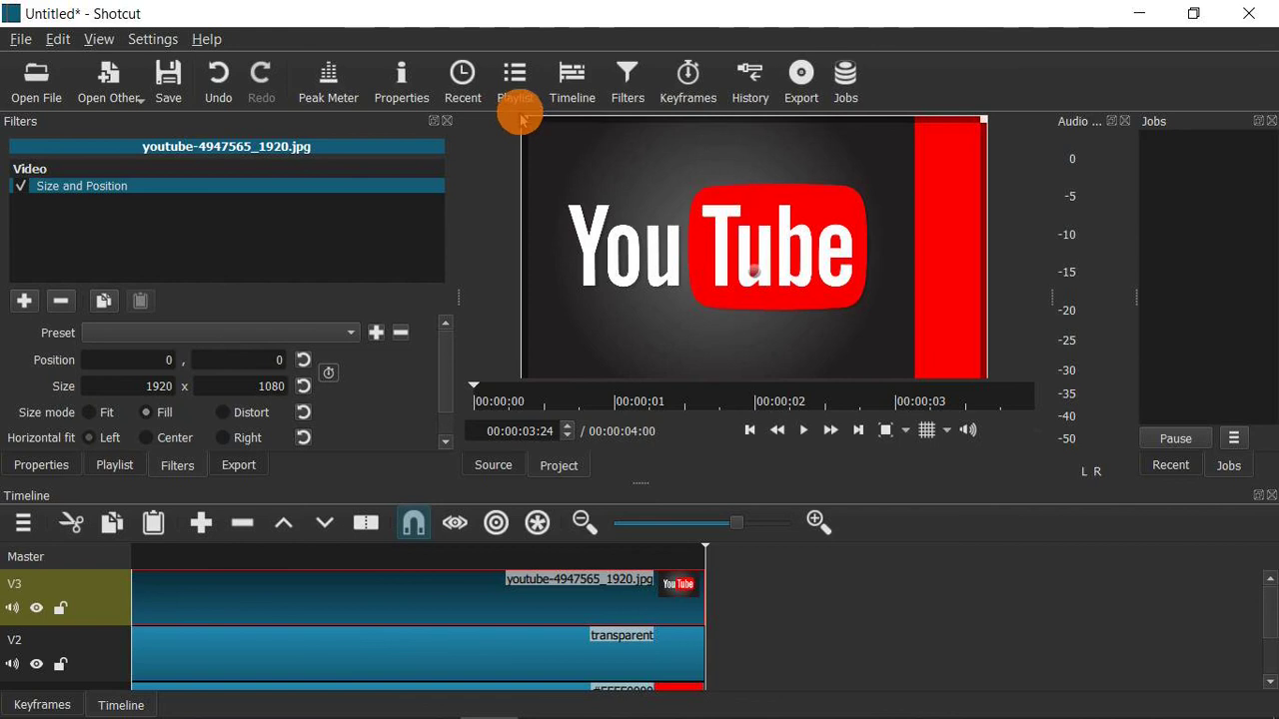
Shrink the YouTube image to about 479 x 319 and place it beside "Make FREE" at about 1395, -35
drag(527, 124, 920, 125)
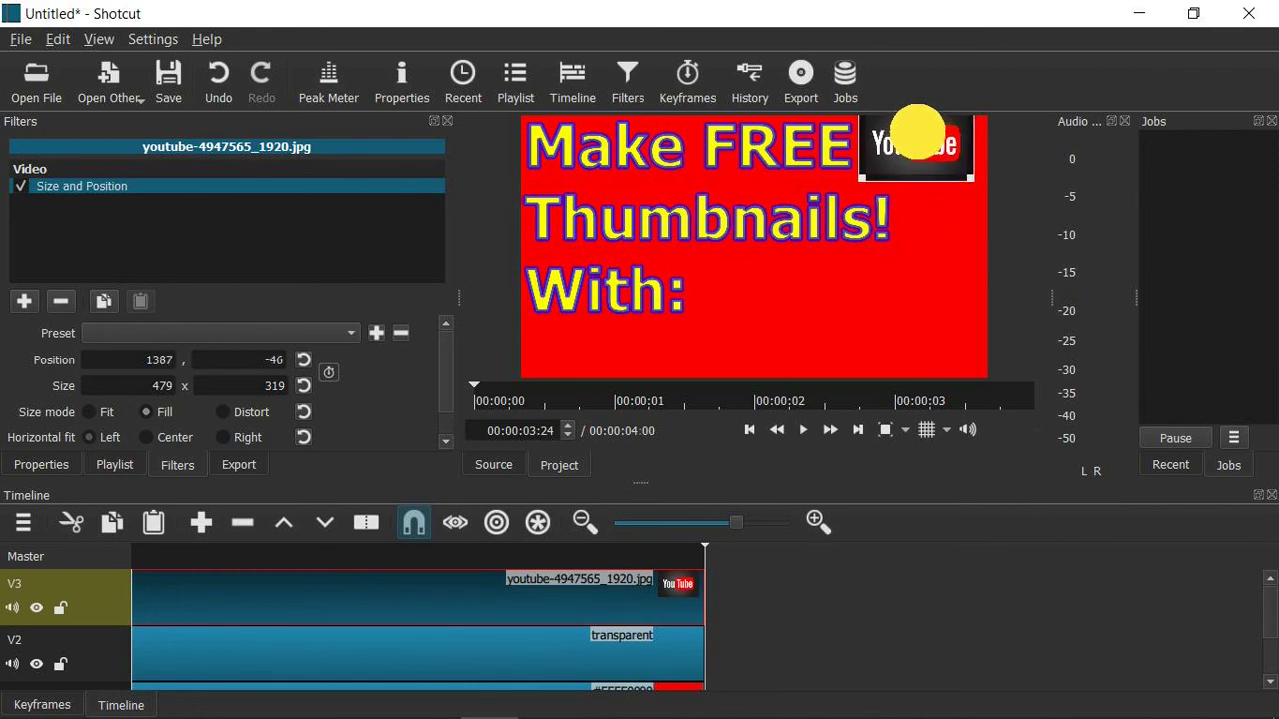
drag(916, 131, 916, 135)
drag(917, 133, 918, 131)
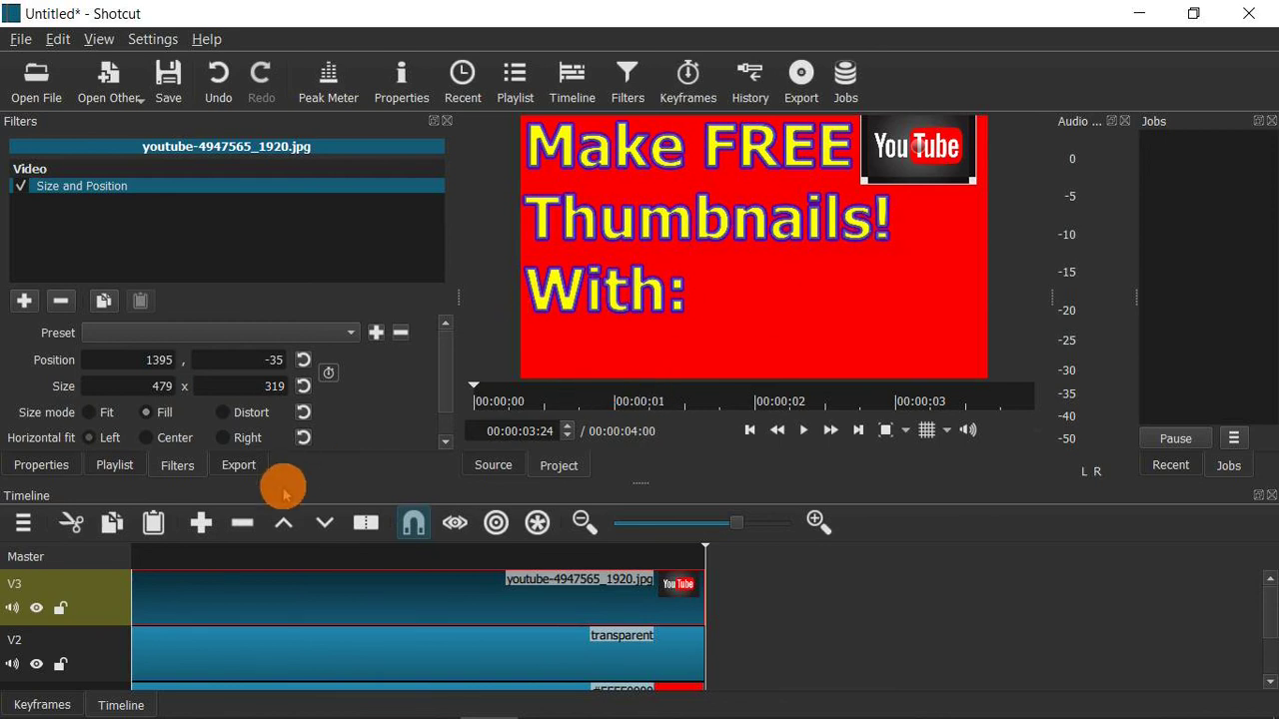
Add a video track and open the image shotcut-logo-640x640.png from the Pictures folder
click(22, 528)
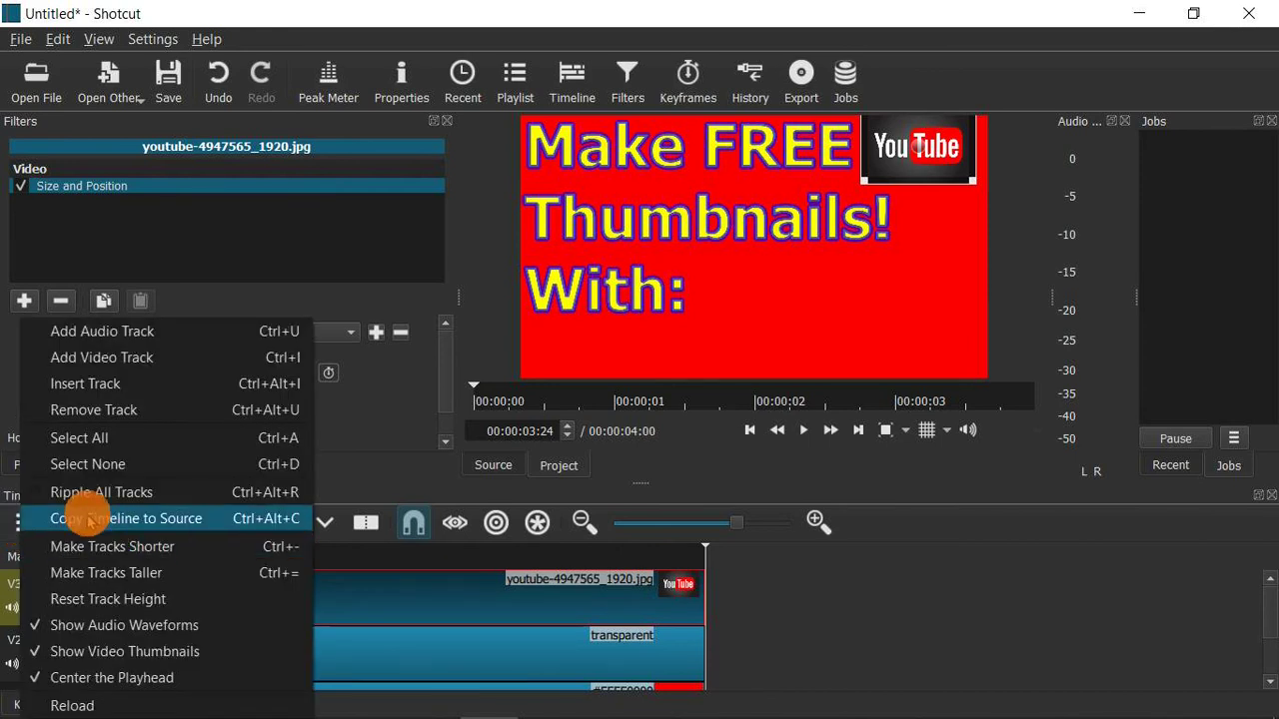
click(143, 366)
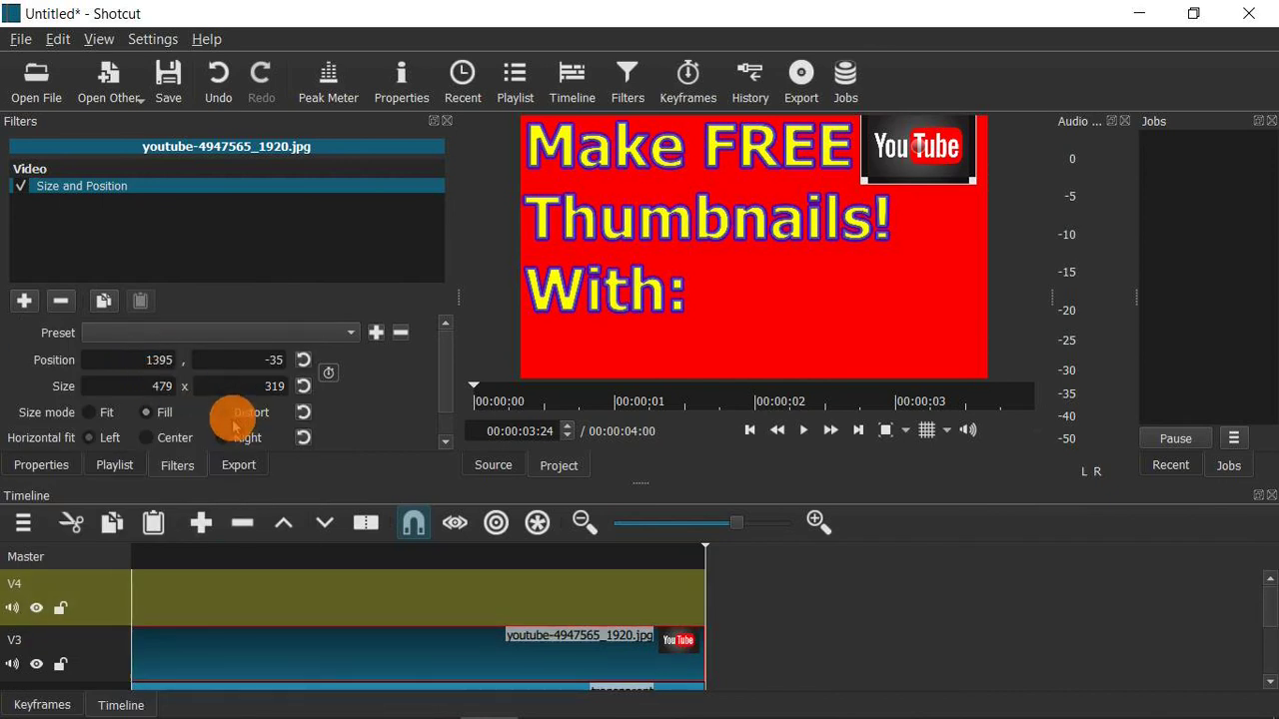
click(37, 90)
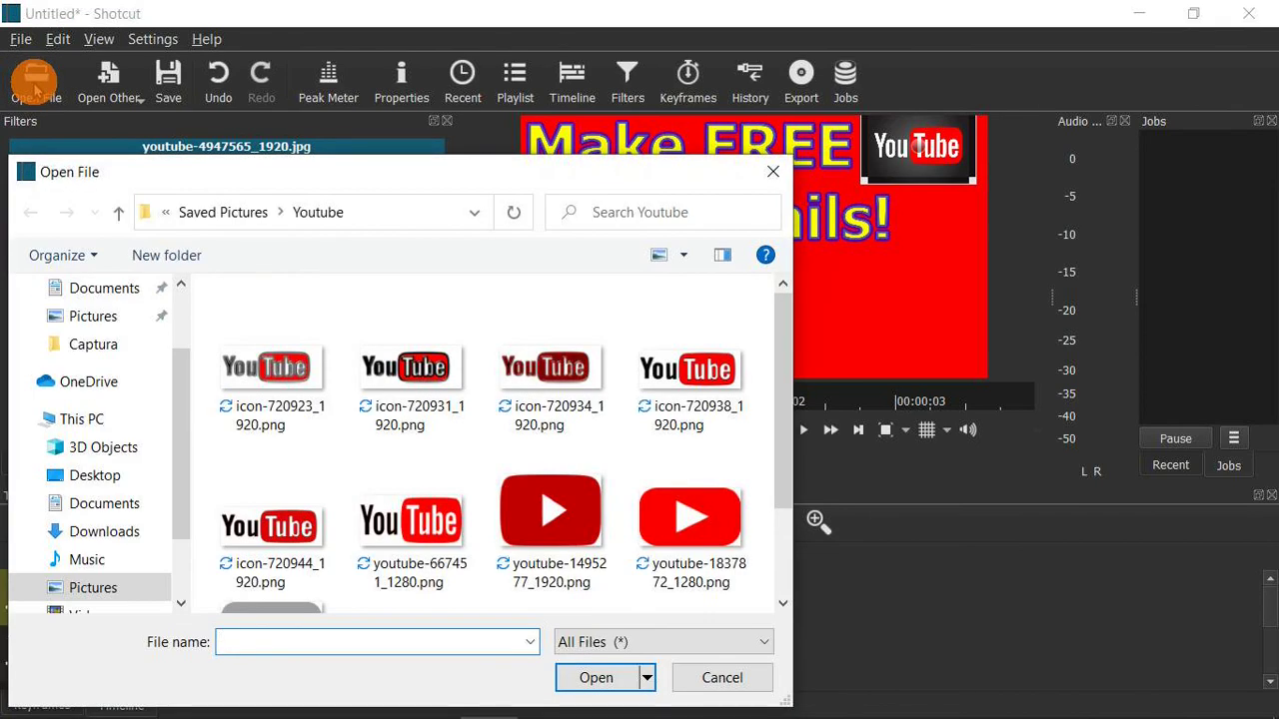
click(118, 213)
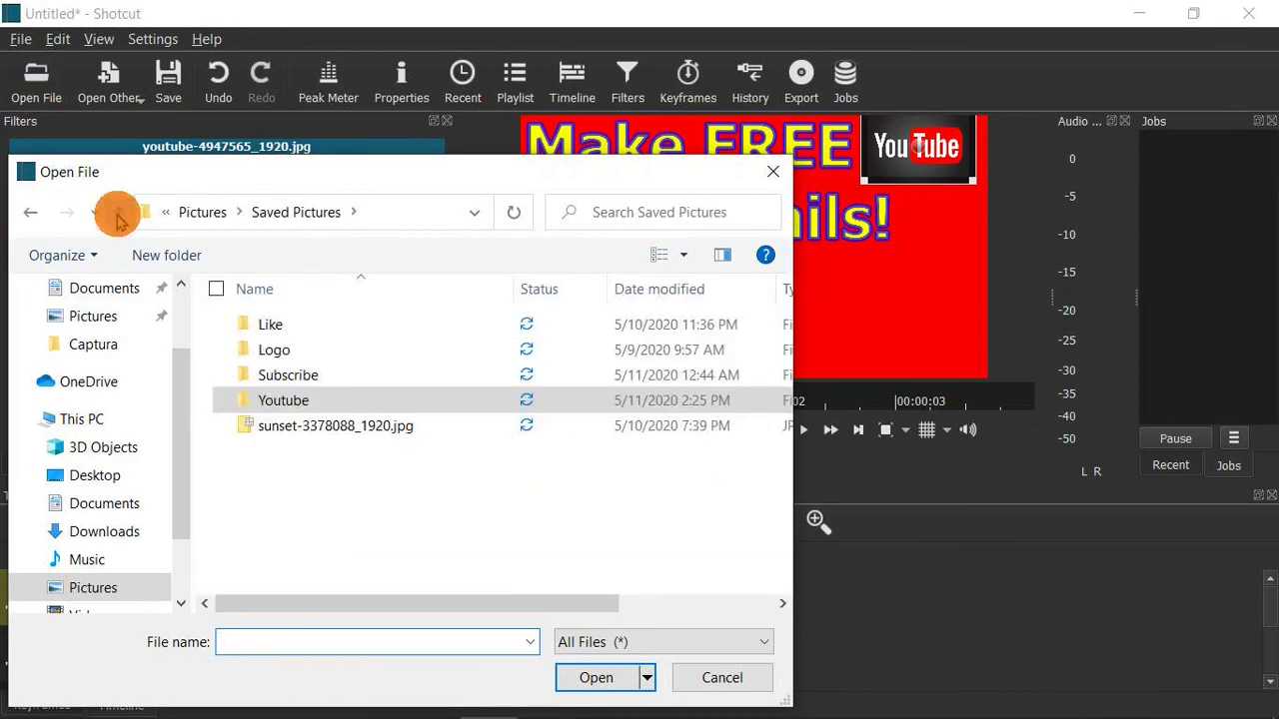
click(117, 214)
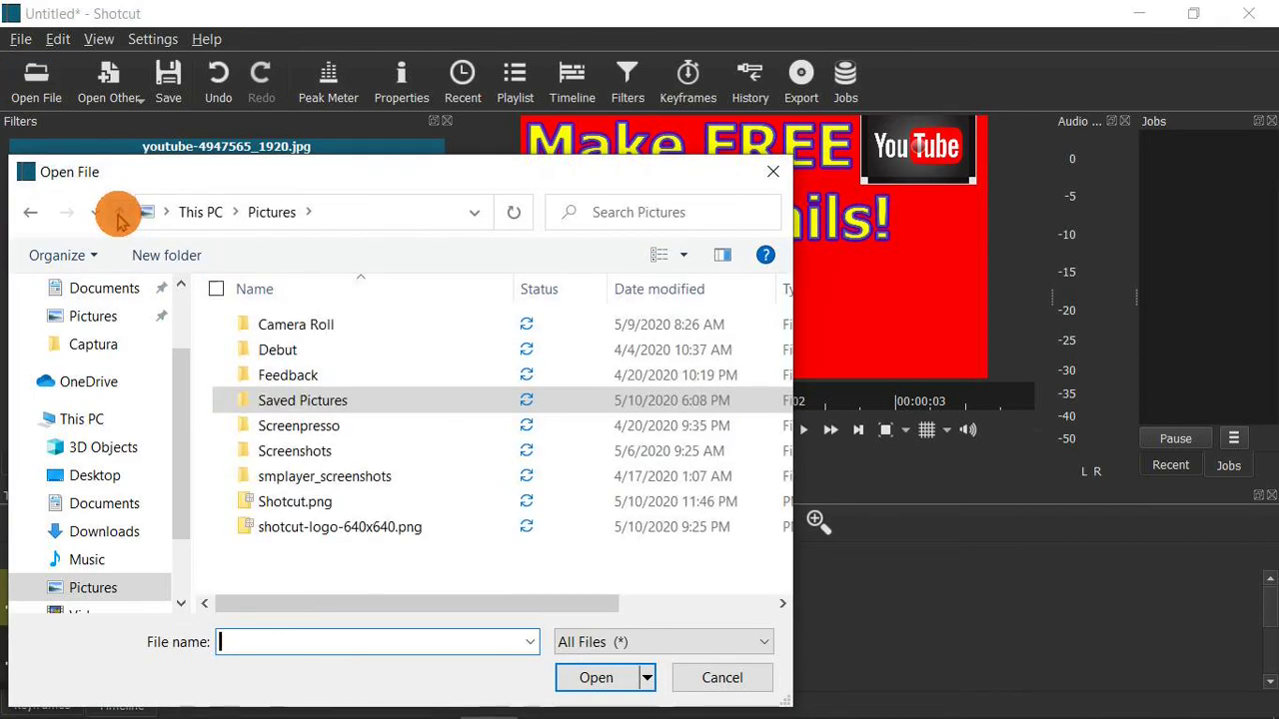
double_click(298, 527)
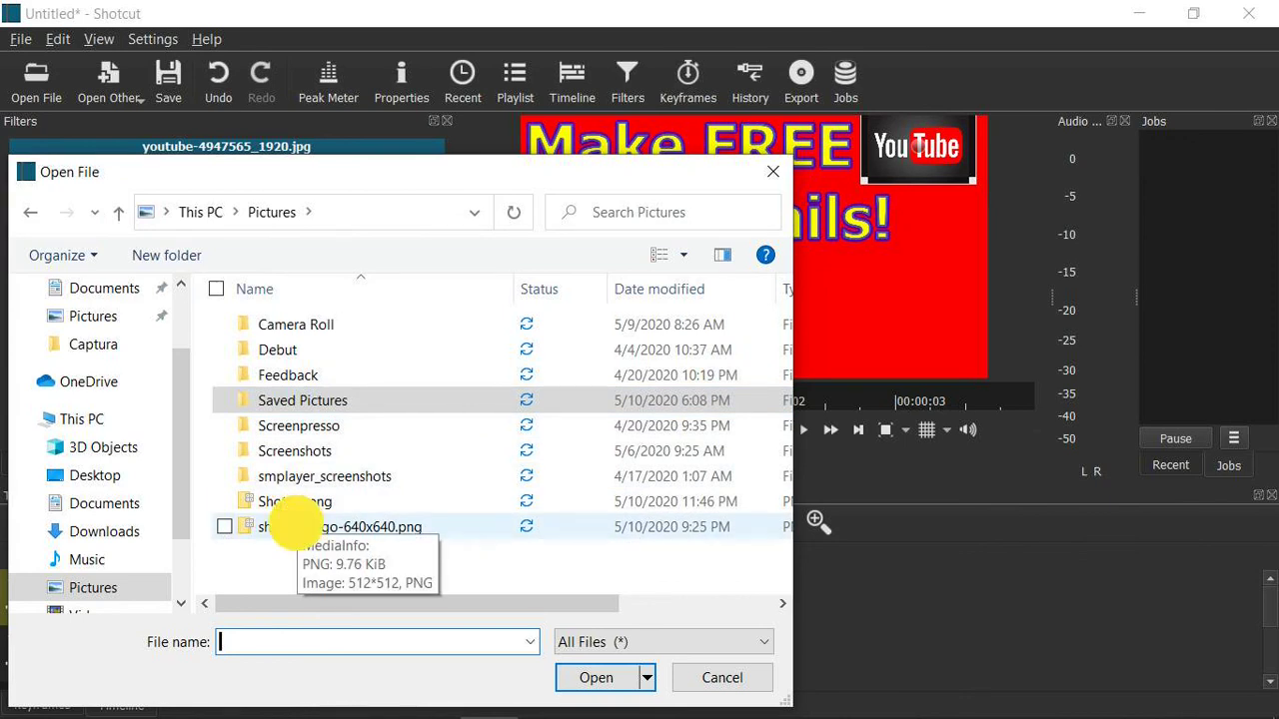
Place the Shotcut logo image at the start of track V4 and add a Size and Position filter to it
drag(786, 236, 129, 579)
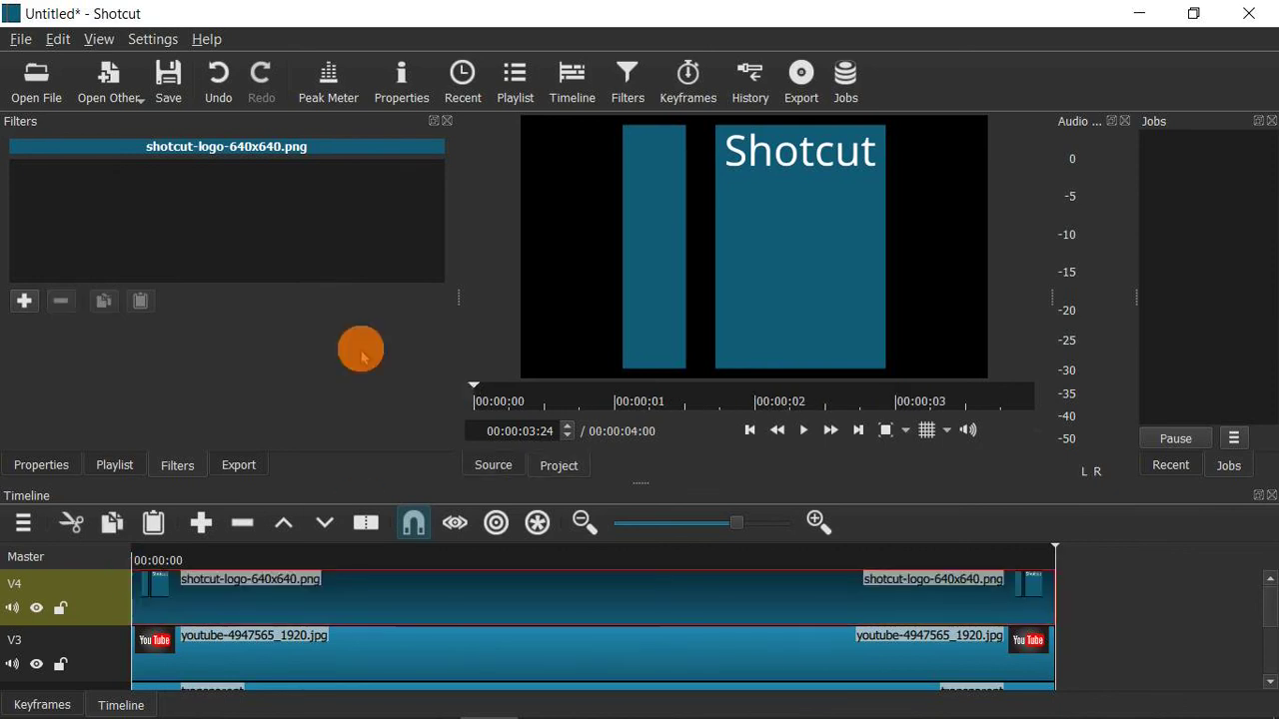
click(24, 301)
scroll(120, 318, down, 1)
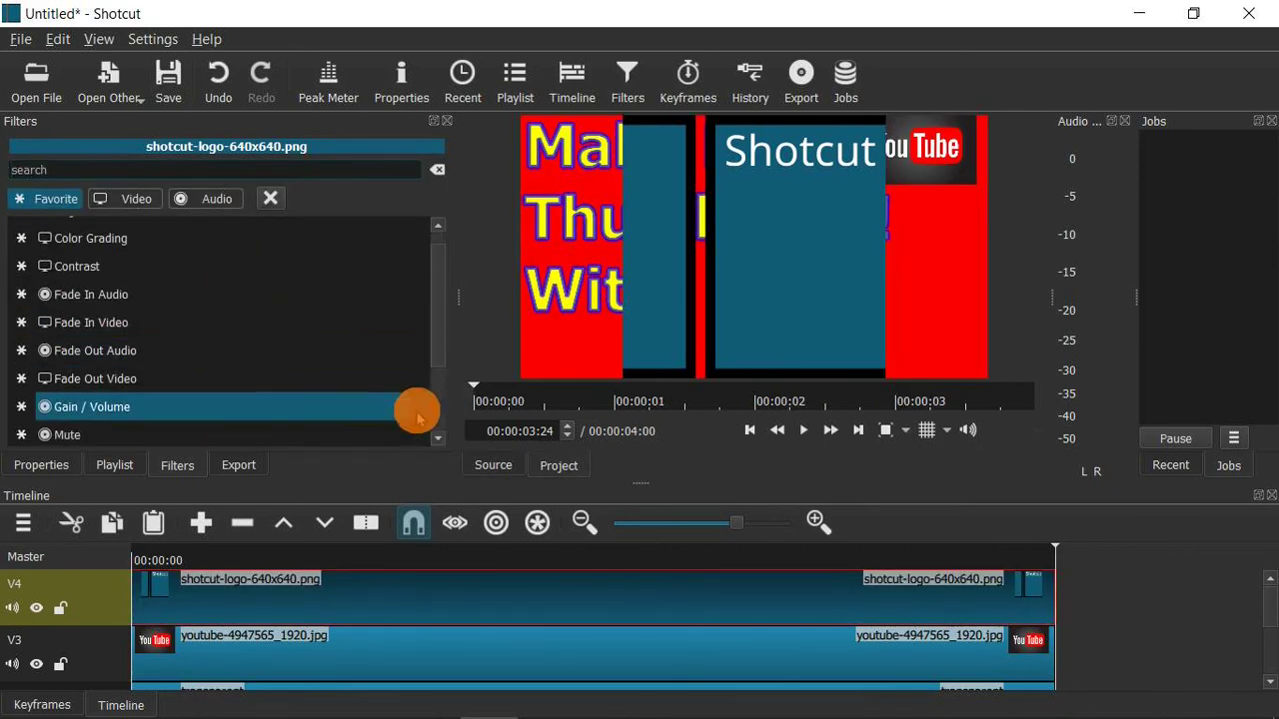
scroll(309, 357, down, 4)
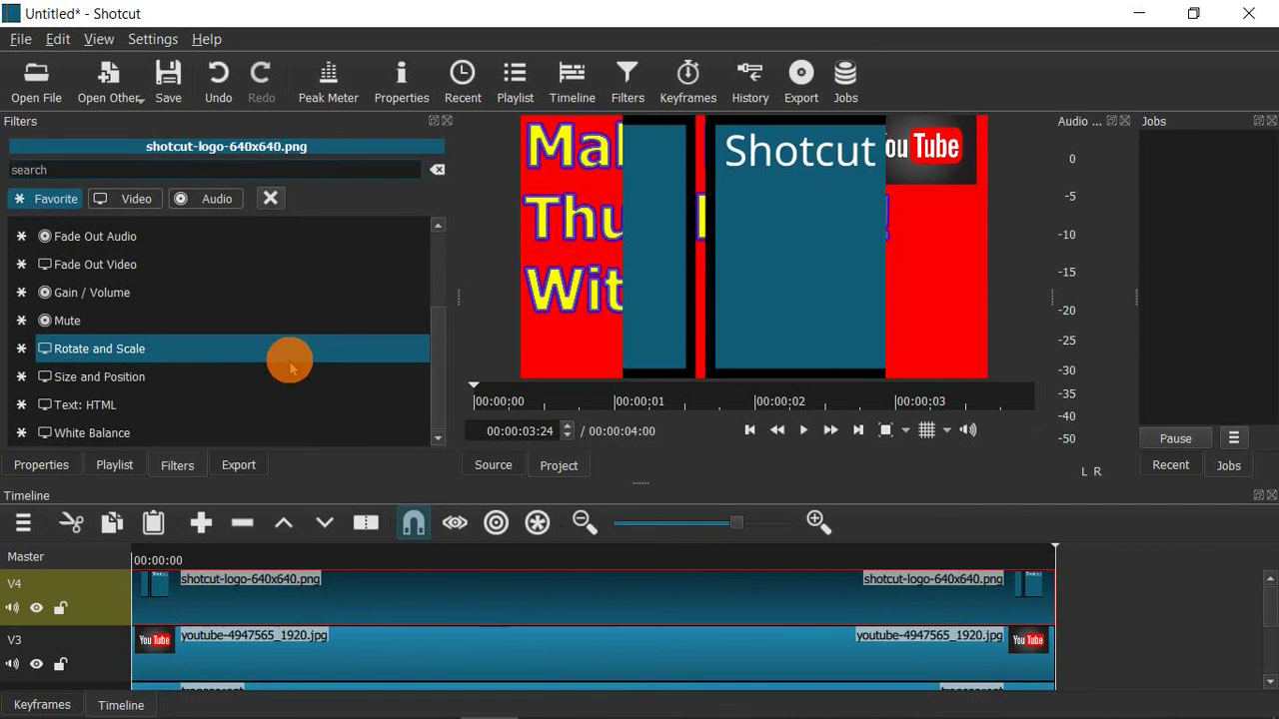
click(287, 375)
Resize the Shotcut logo to about 769 x 769 and place it beside "With:" at about 700, 550
drag(640, 178, 792, 348)
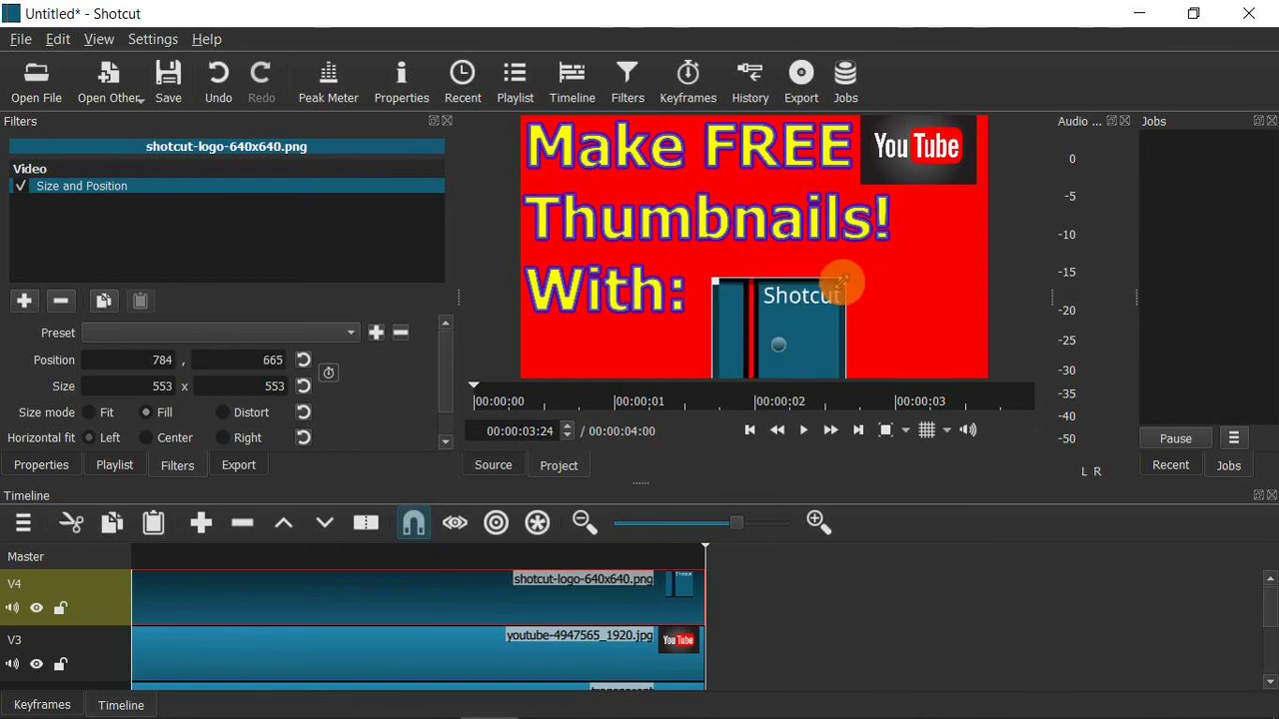
drag(842, 283, 776, 357)
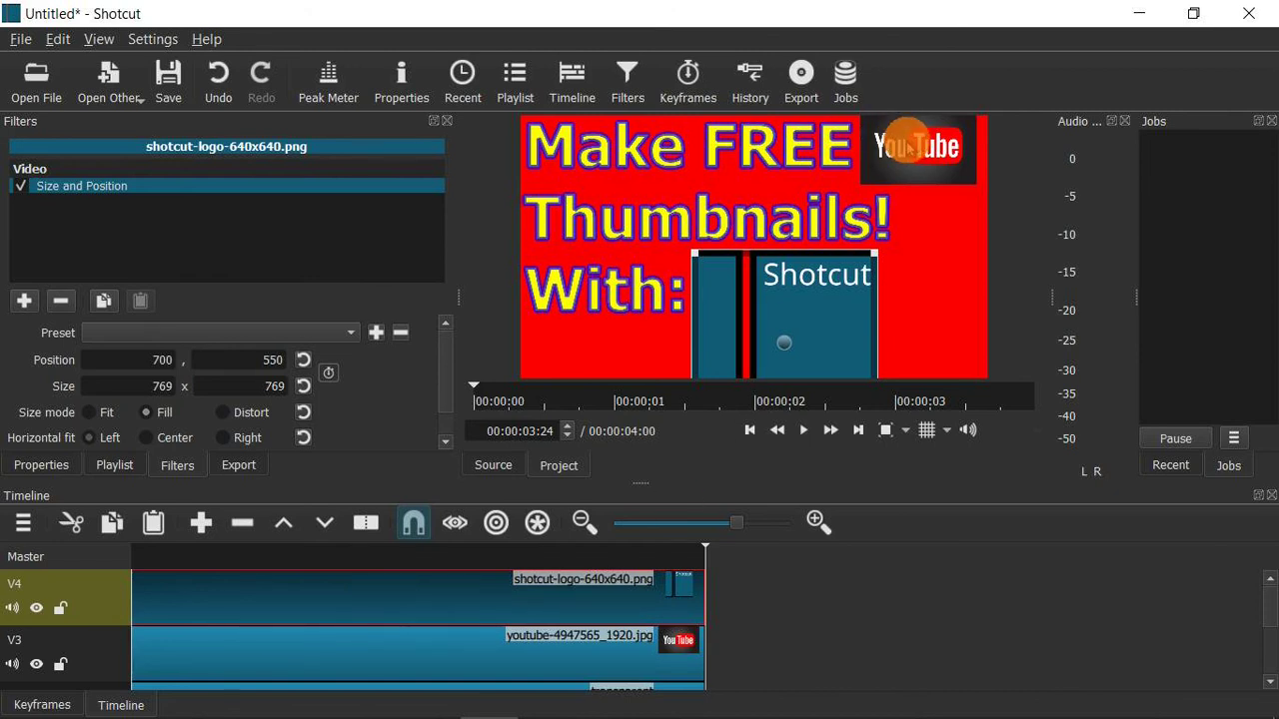
Enlarge the YouTube image on track V3 to about 502 x 335 and move it to about 1387, -35
click(277, 653)
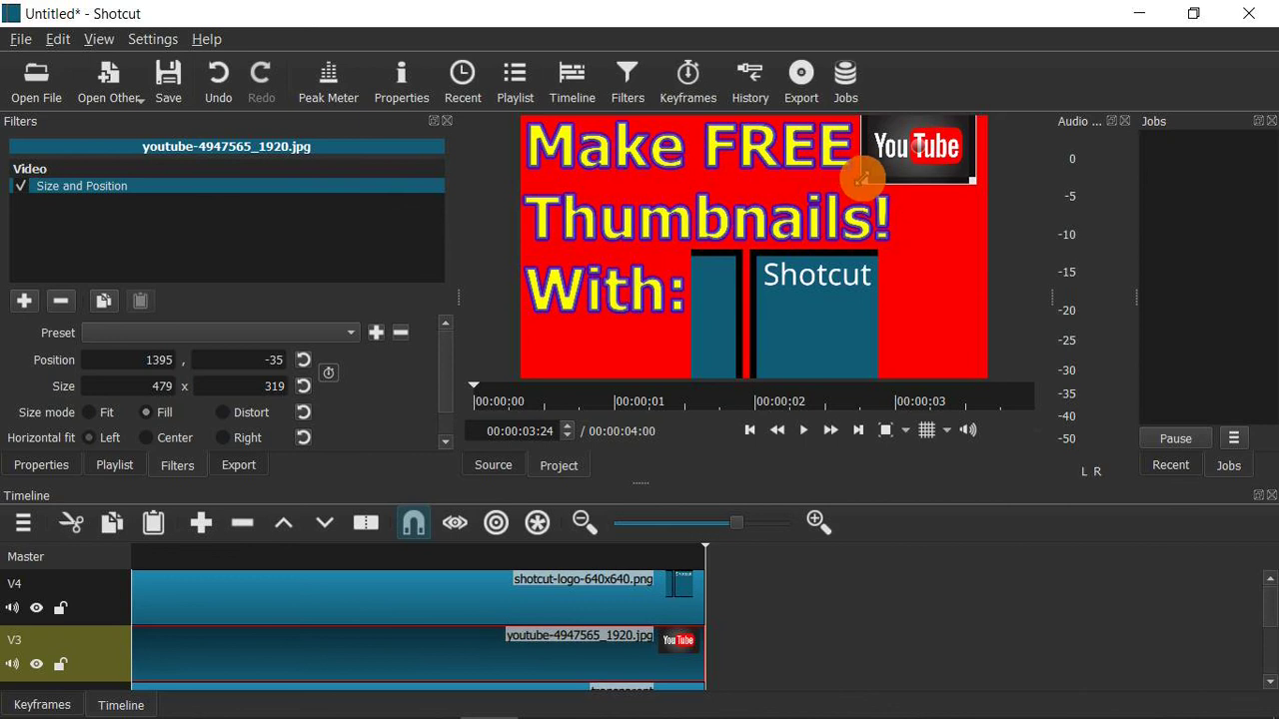
drag(859, 180, 848, 189)
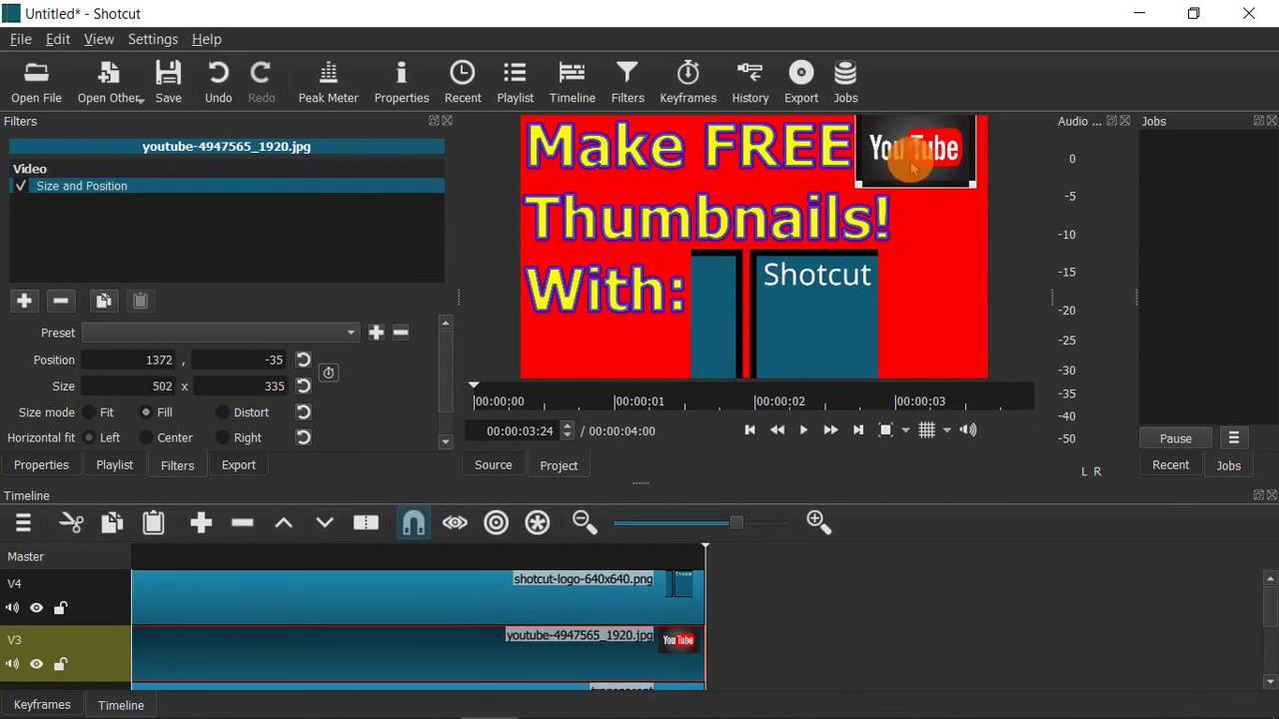
click(911, 148)
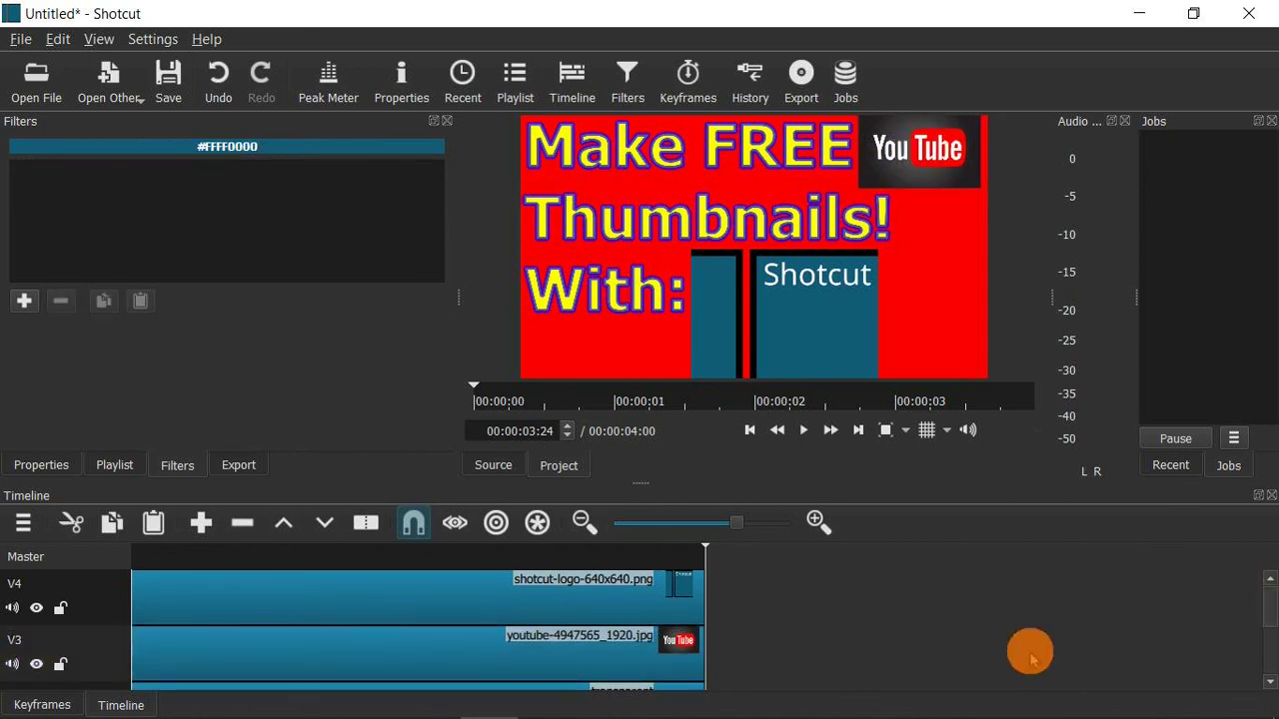
click(371, 662)
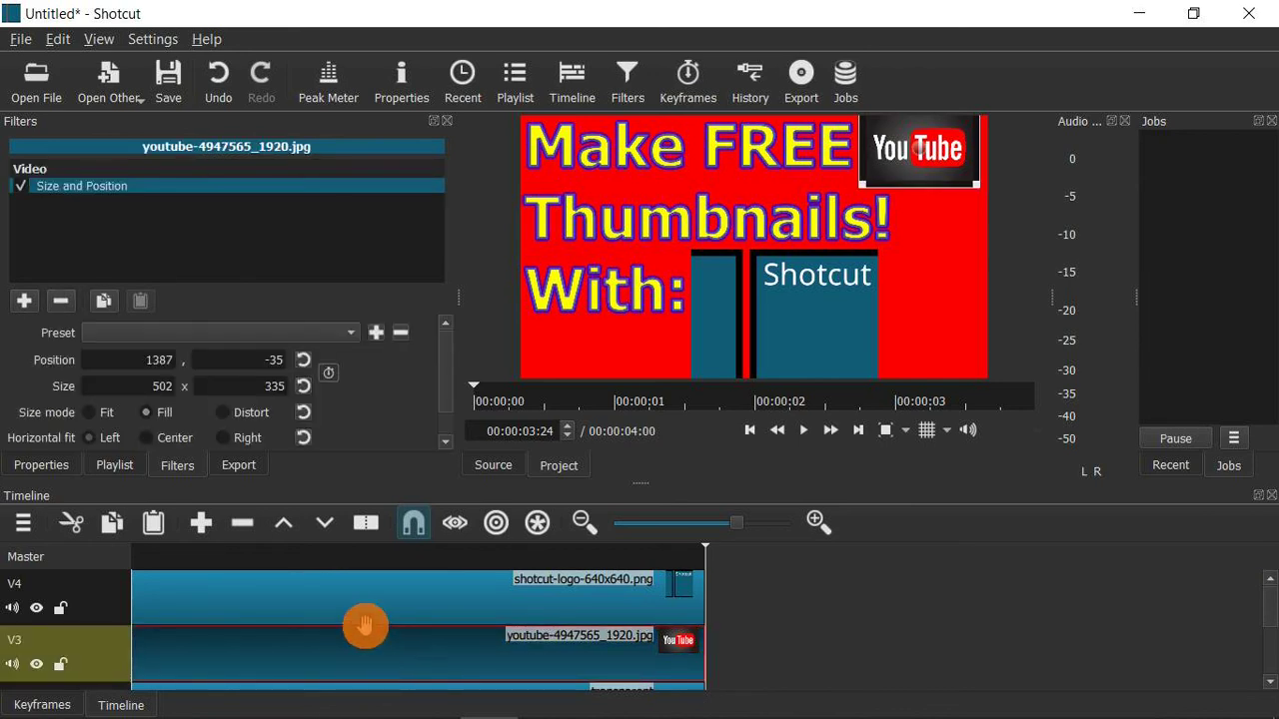
click(369, 603)
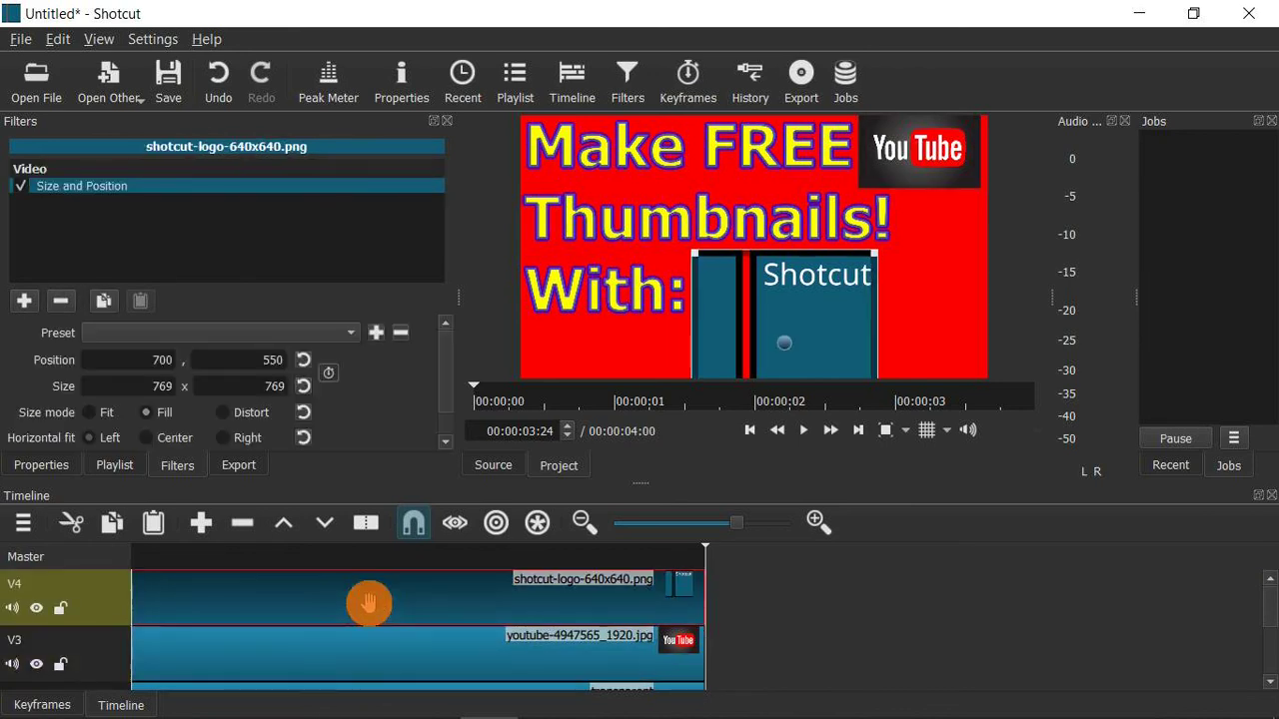
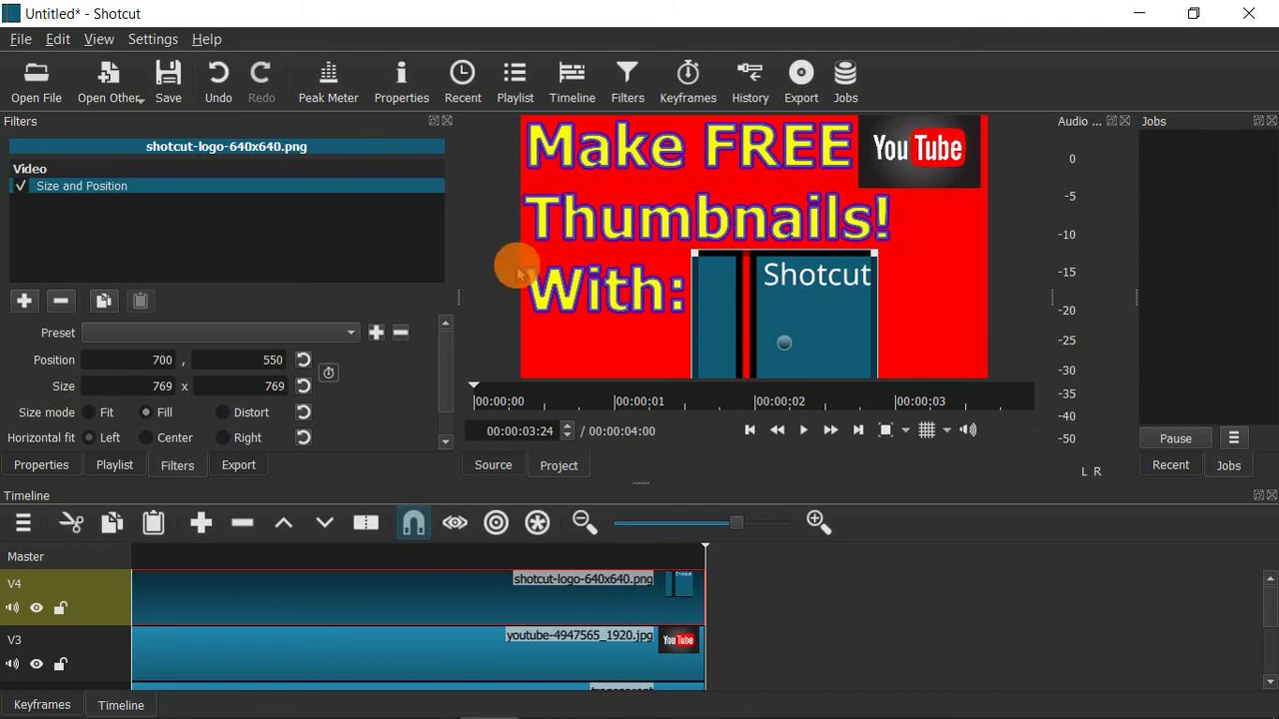
Add another video track and open the image thumb-blue.png from the Like folder in Saved Pictures
click(22, 525)
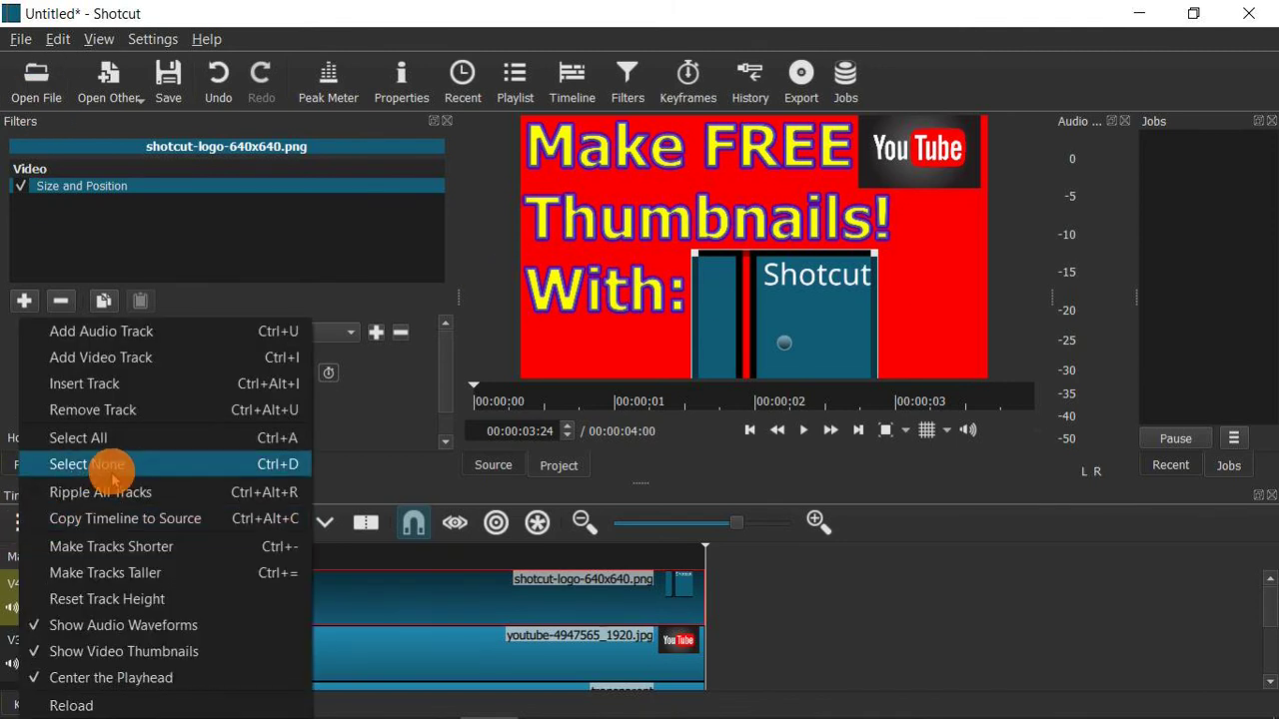
click(106, 358)
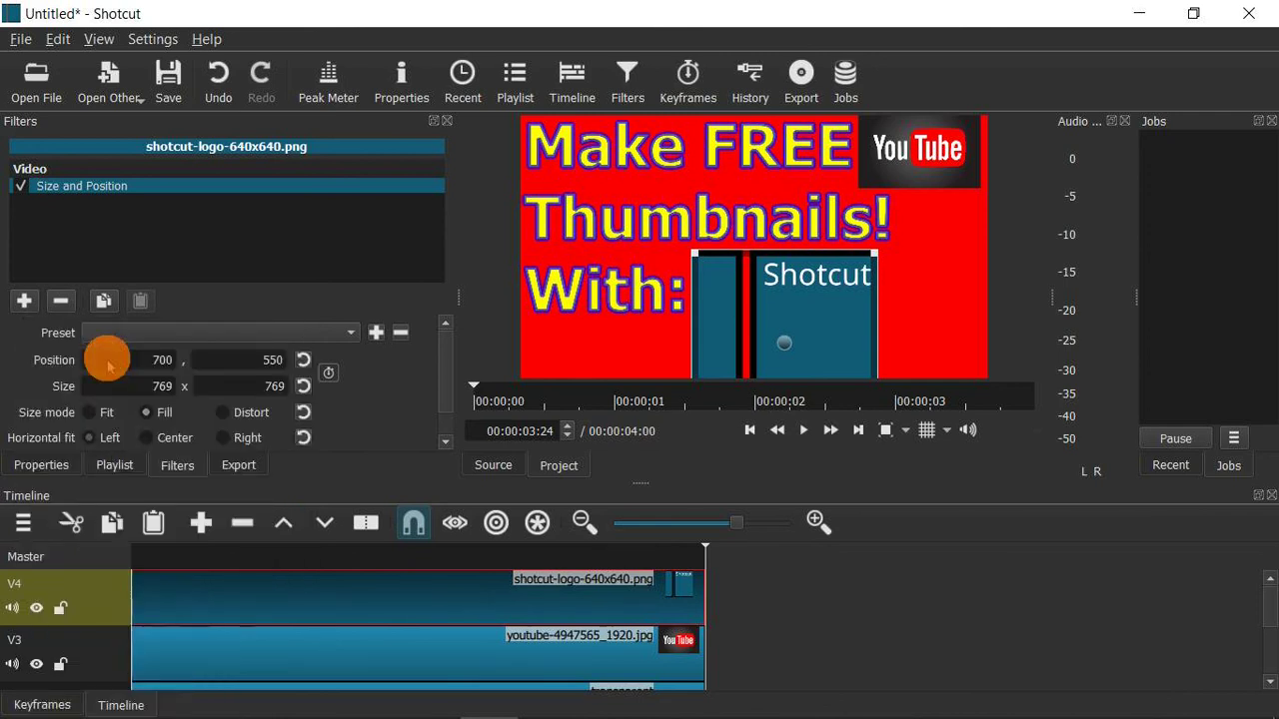
click(32, 84)
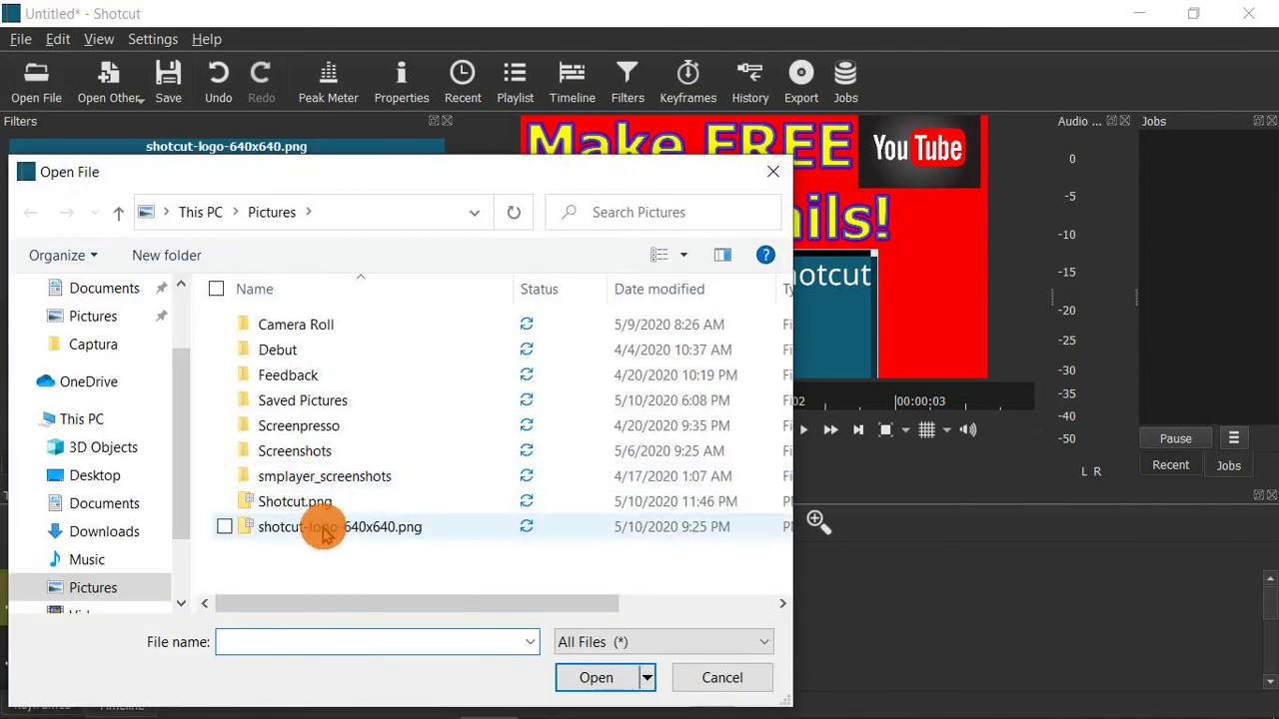
double_click(286, 399)
double_click(286, 330)
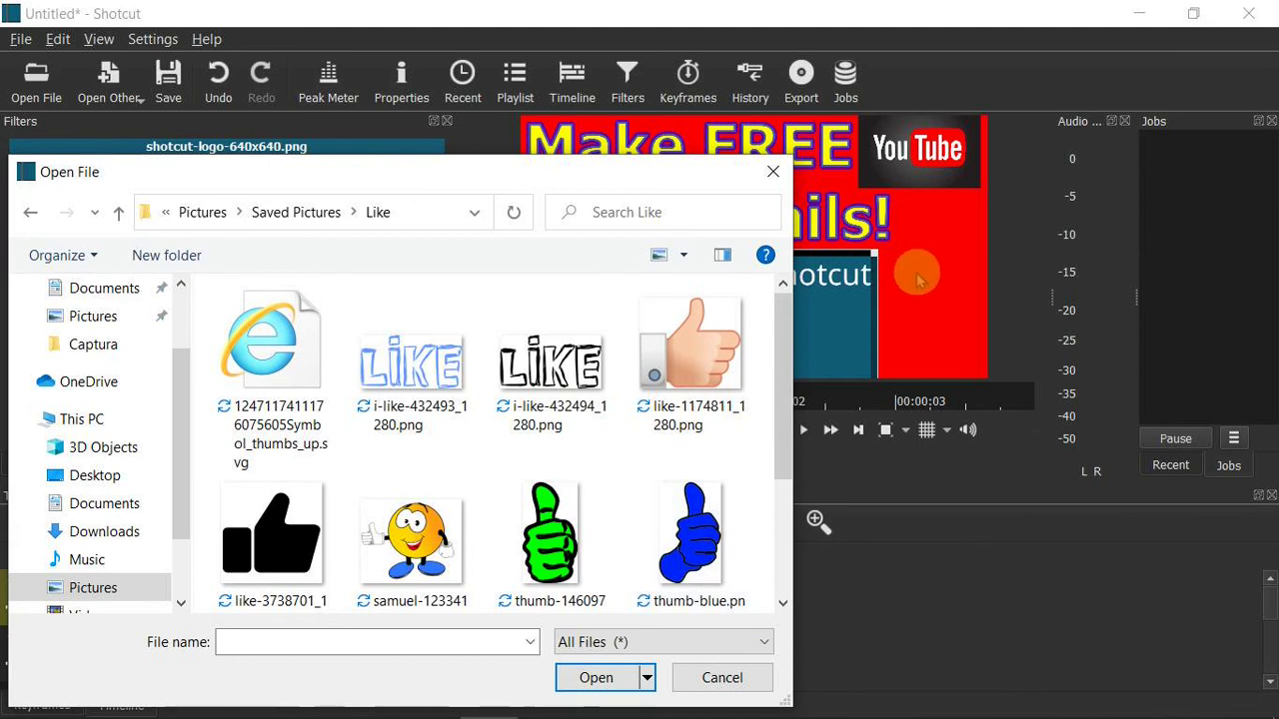
double_click(692, 544)
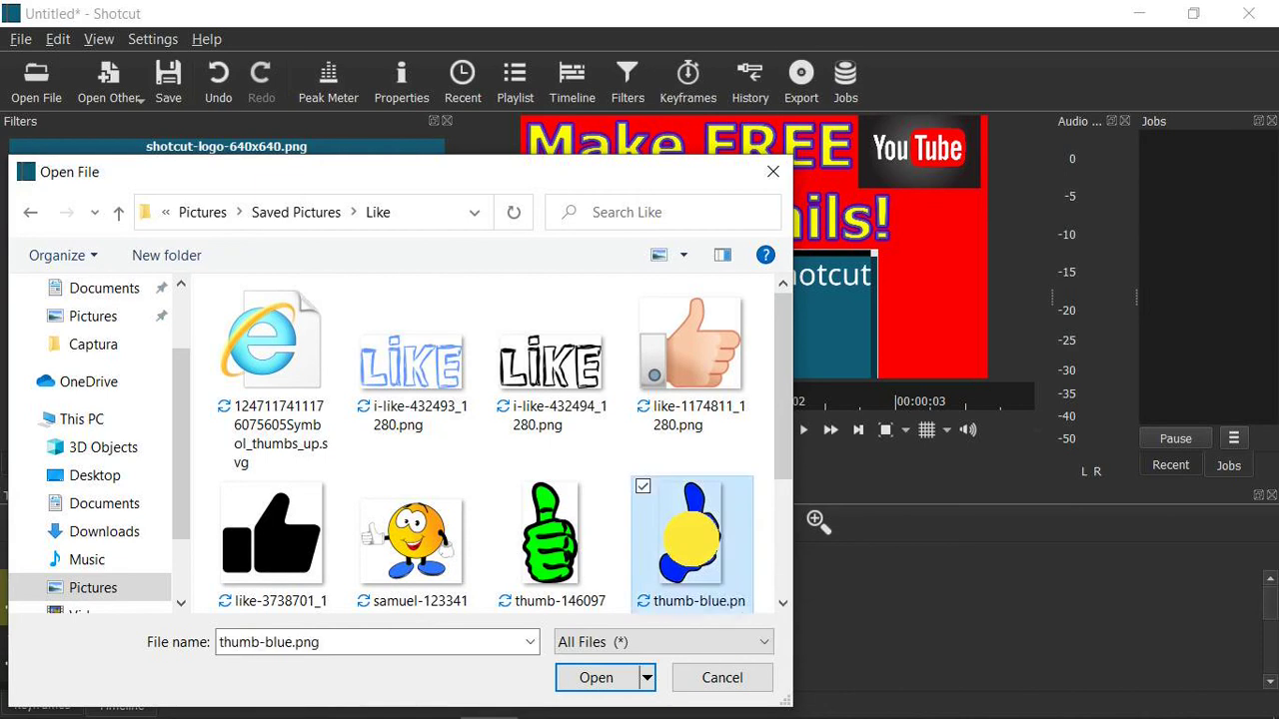
Place the blue thumb image at the start of track V5 and add a Size and Position filter to it
drag(761, 242, 136, 576)
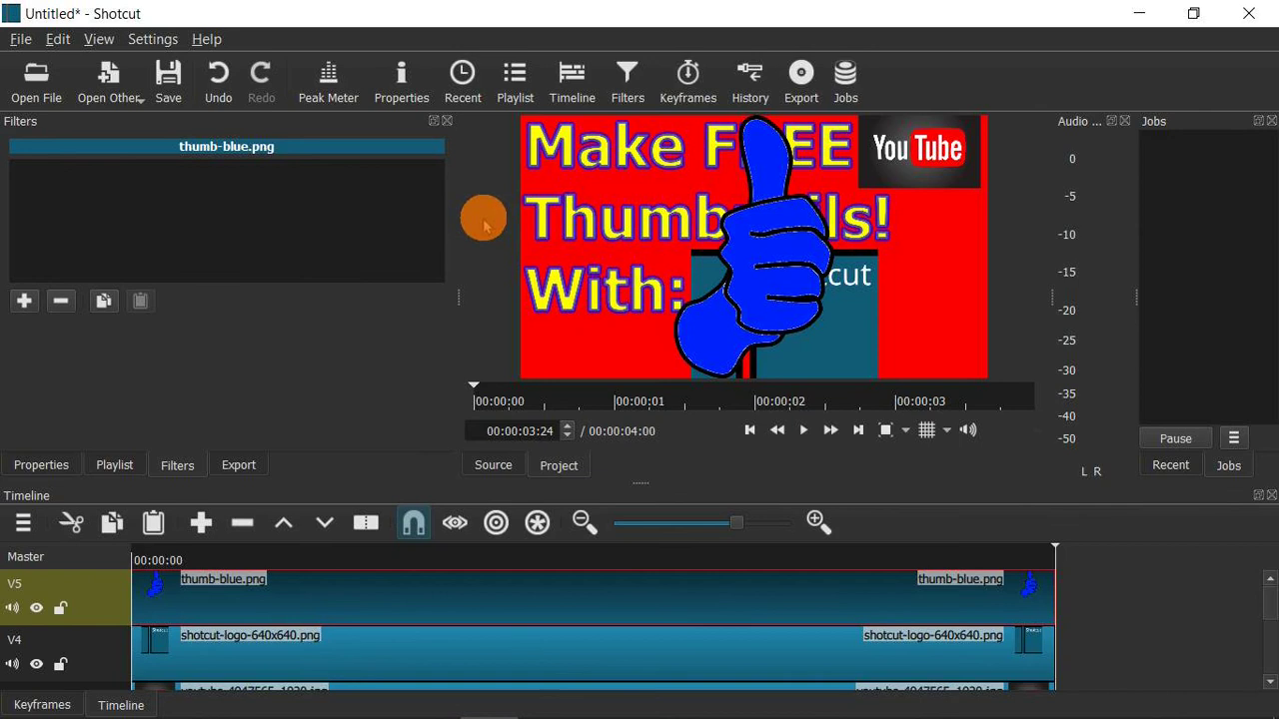
click(24, 300)
scroll(23, 296, down, 2)
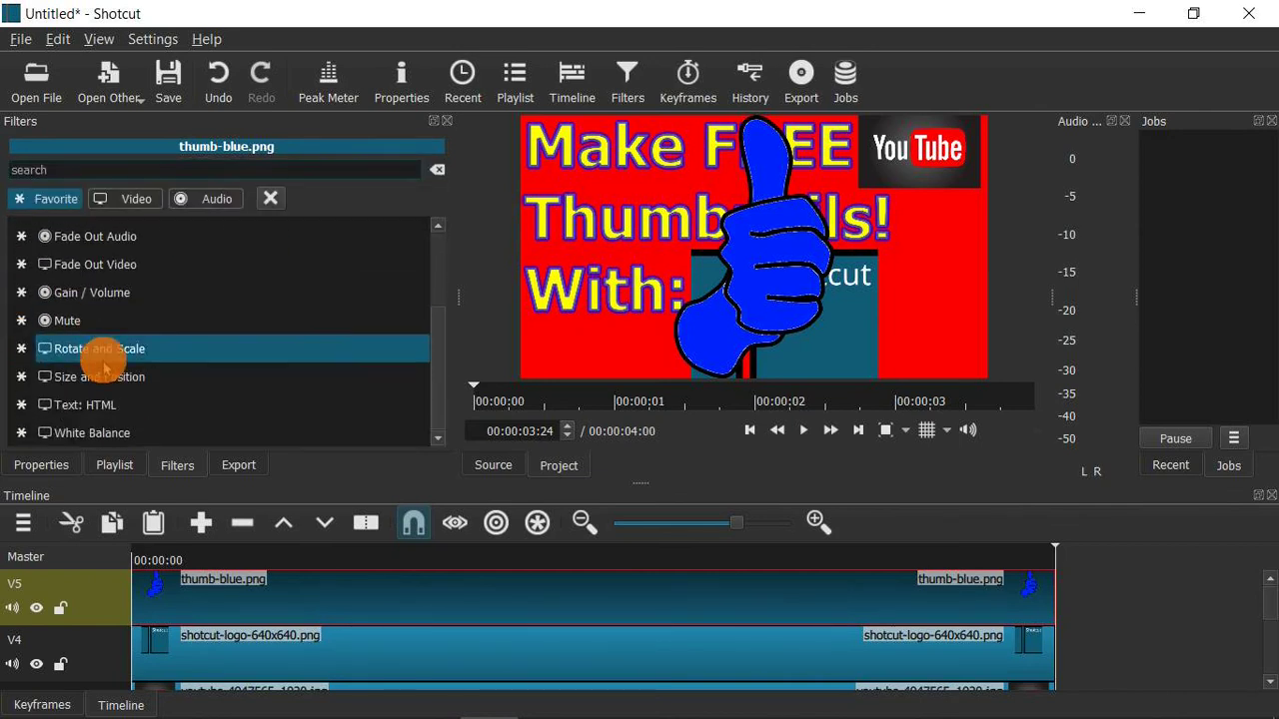
click(103, 384)
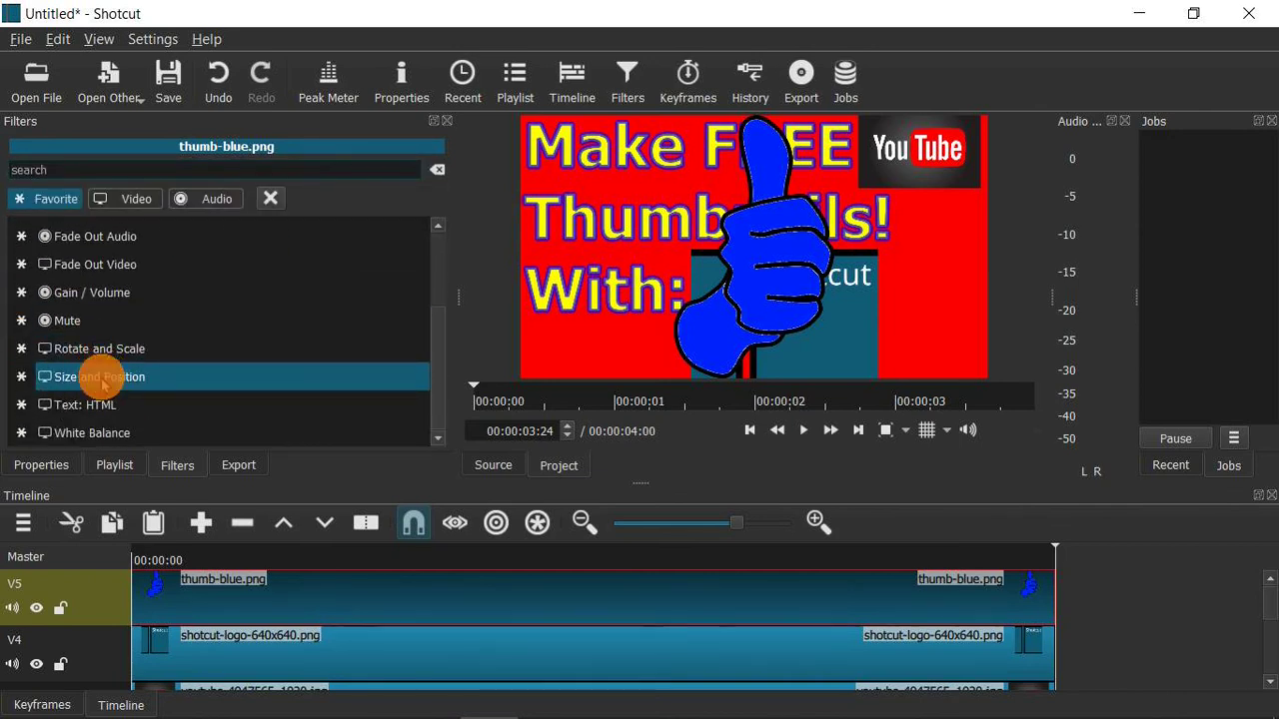
Shrink the blue thumb to about 427 x 700 and place it right of the Shotcut logo, below the YouTube image
drag(639, 249, 784, 249)
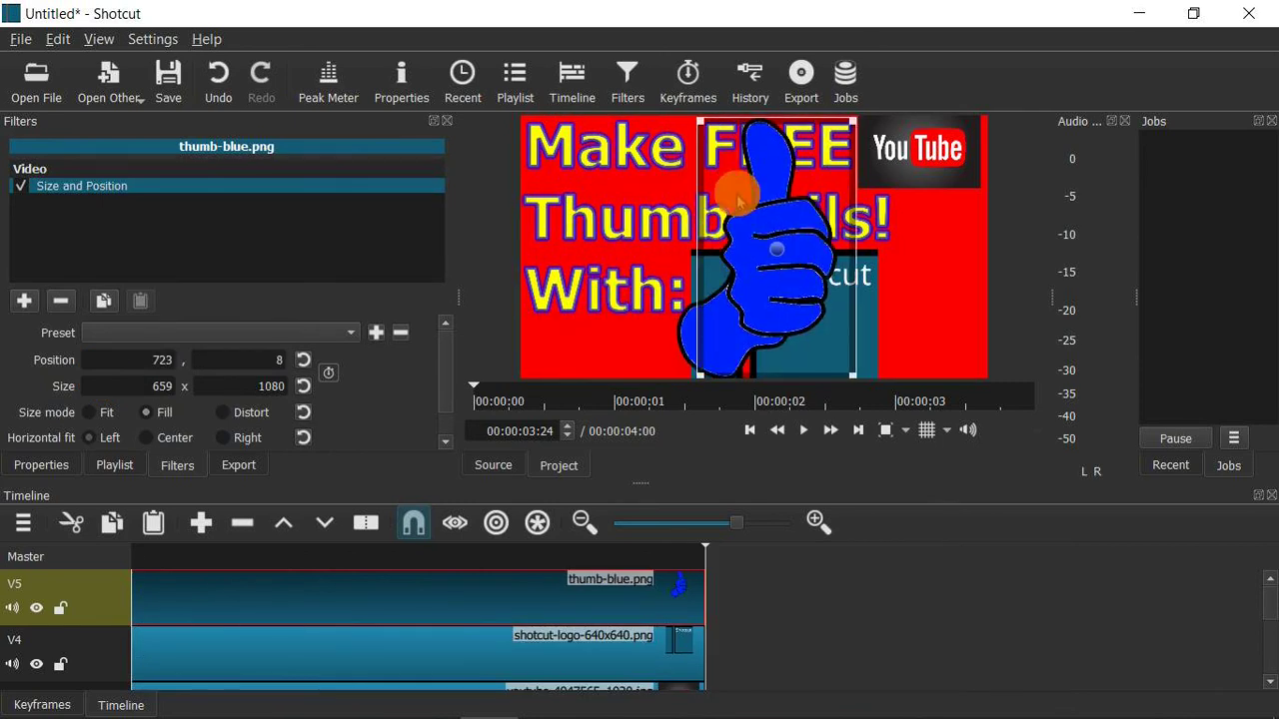
drag(696, 120, 856, 214)
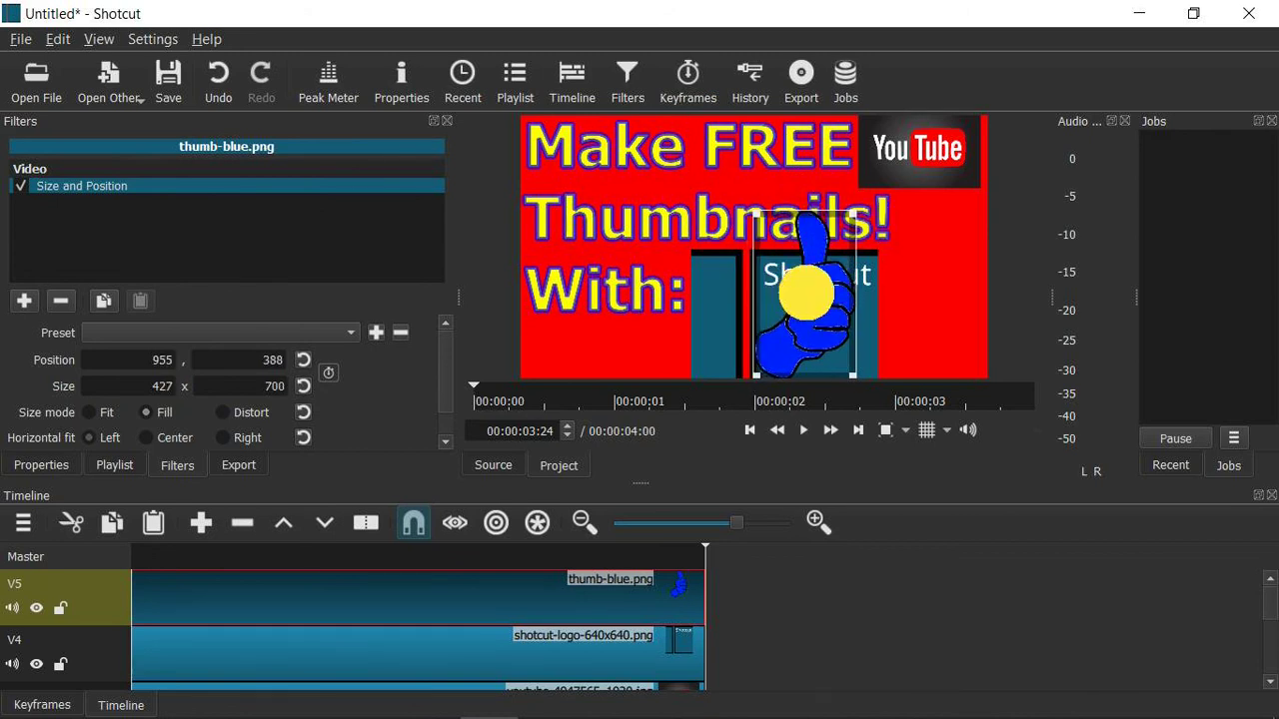
drag(806, 293, 919, 270)
click(436, 658)
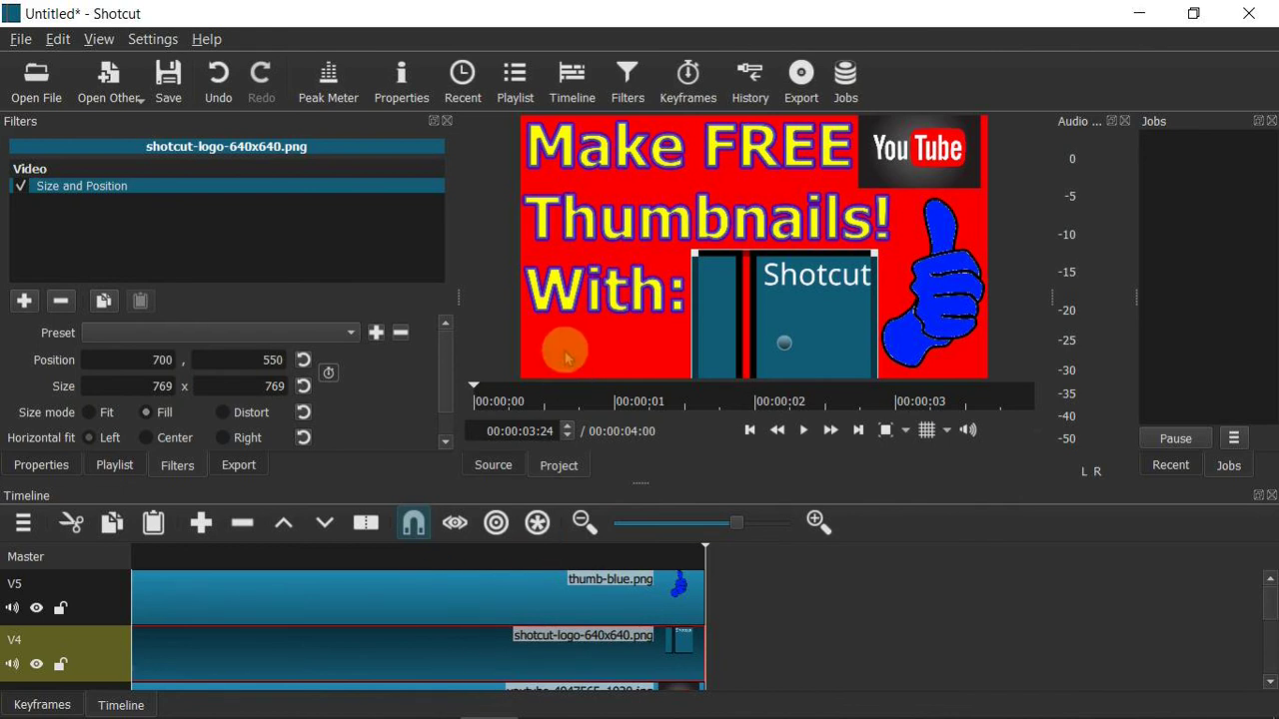
Open youtube-subscibe-button-4163956_1920.png from the Subscribe folder in Saved Pictures and place it at the start of a new video track V6
click(30, 88)
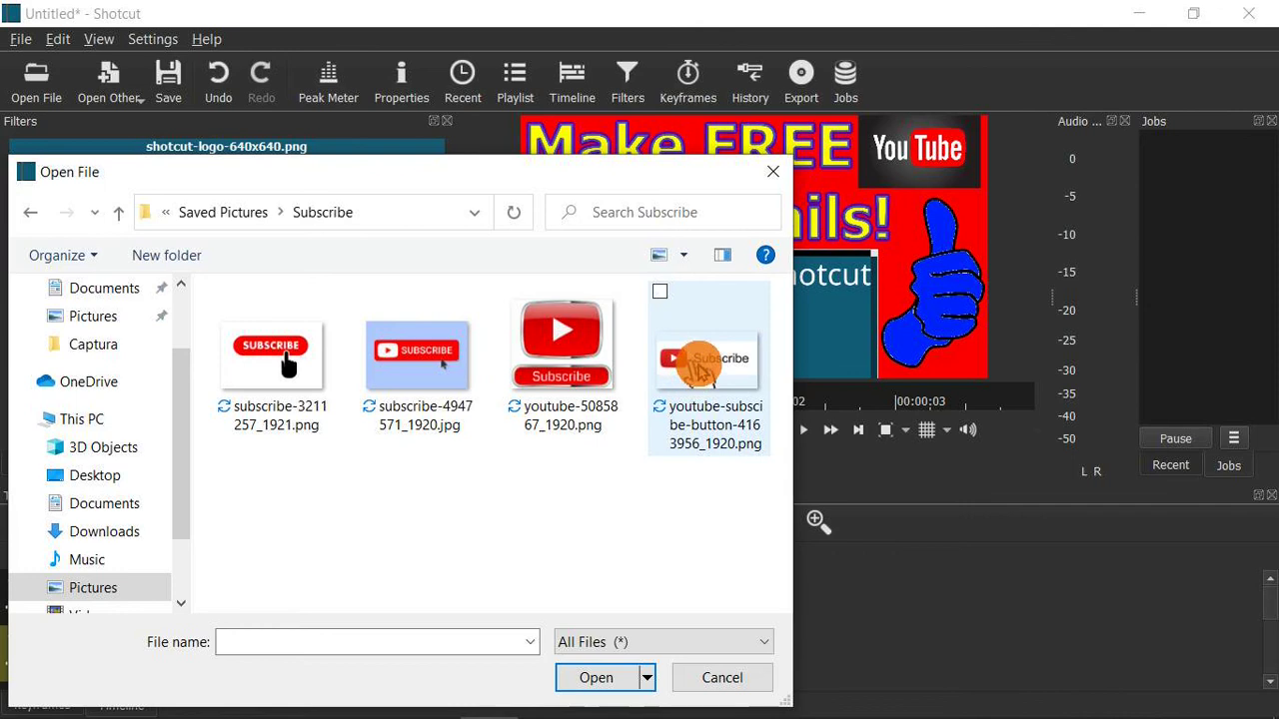
double_click(700, 365)
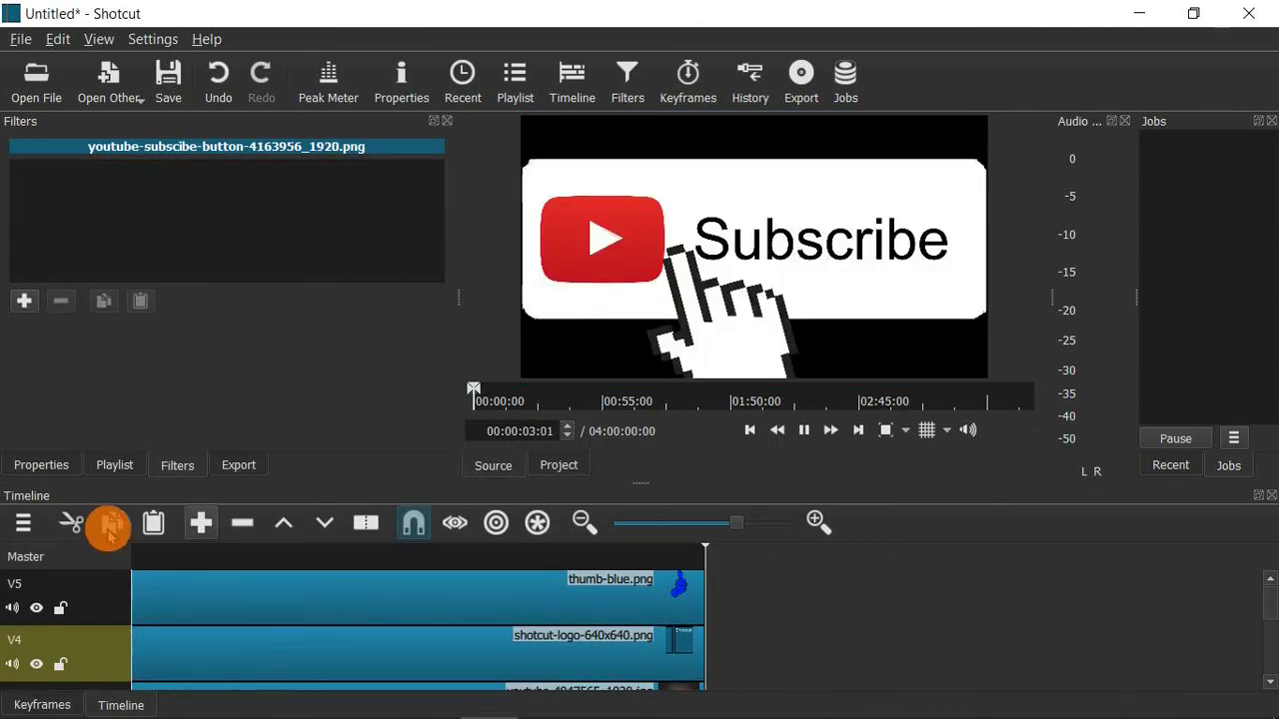
click(24, 527)
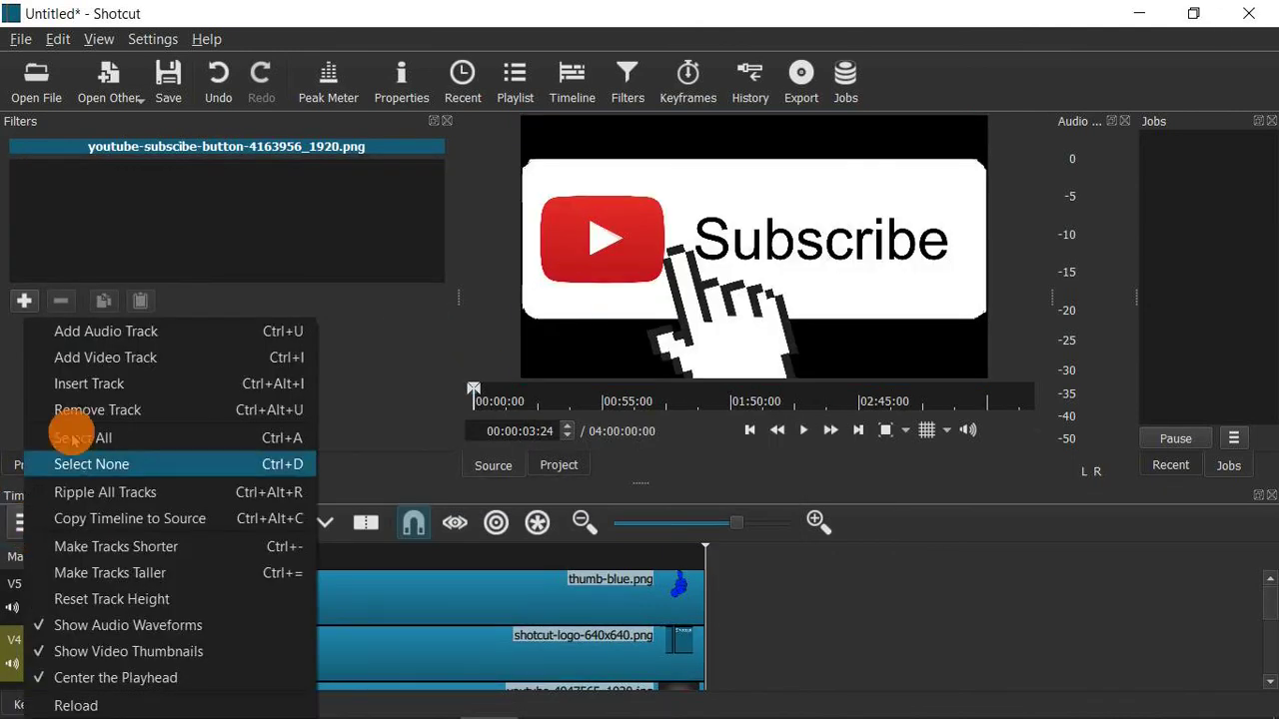
click(114, 355)
drag(617, 283, 308, 593)
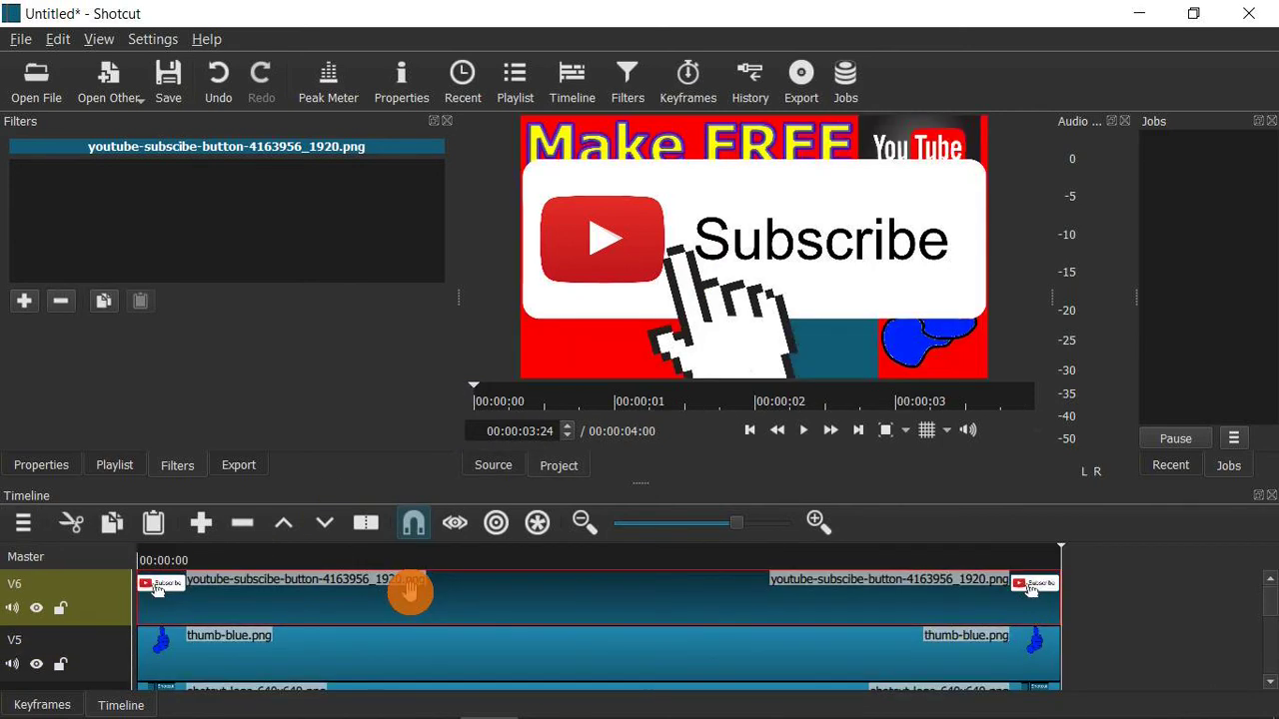